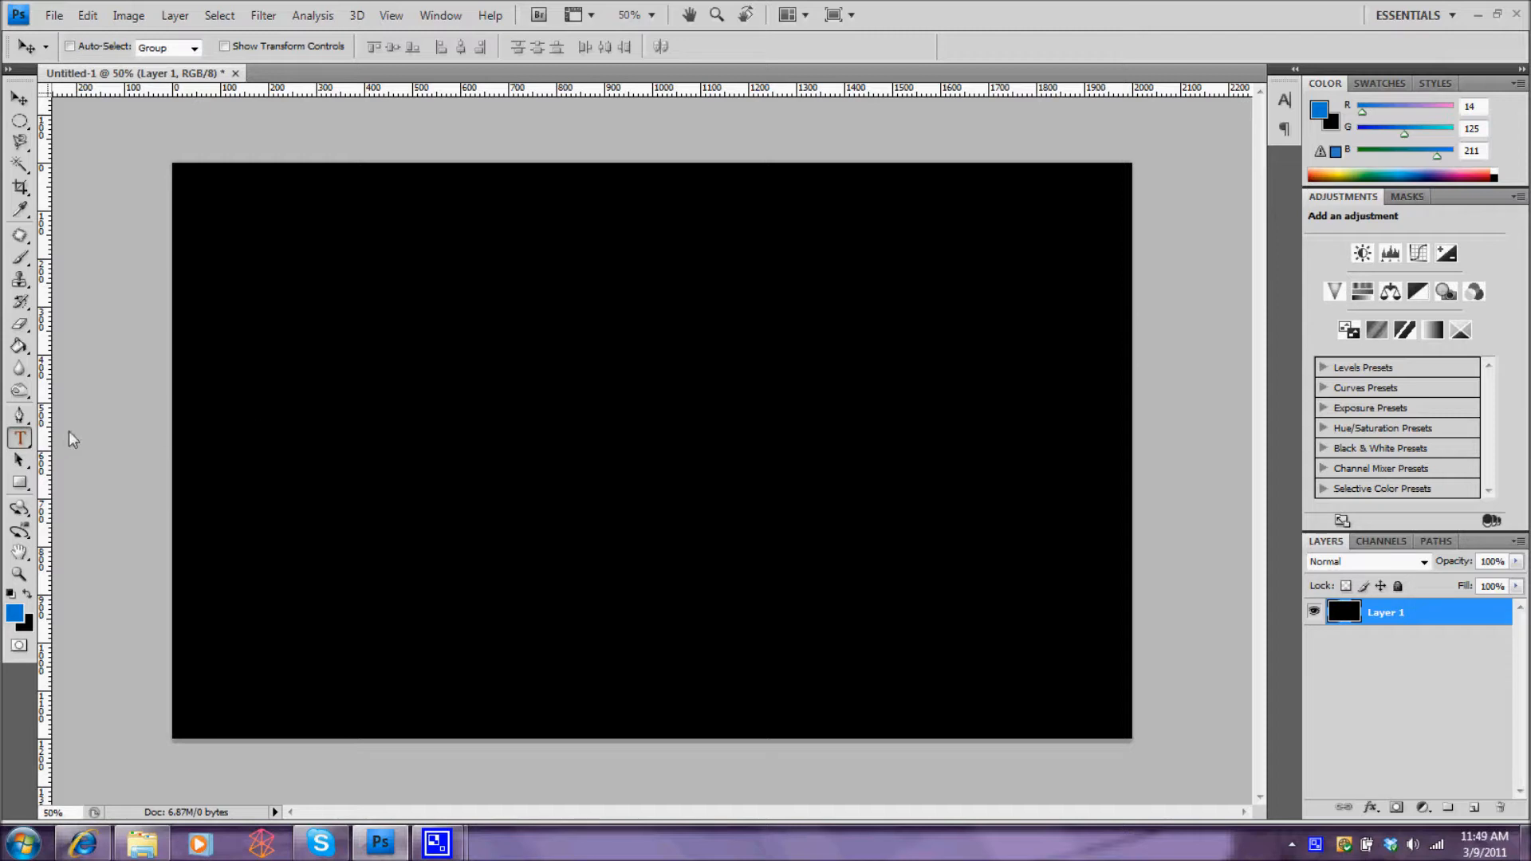
# Step: Add the text "The Game Police" in blue 192 pt Copperplate Gothic and center it on the black canvas
pyautogui.click(257, 429)
pyautogui.write('The ')
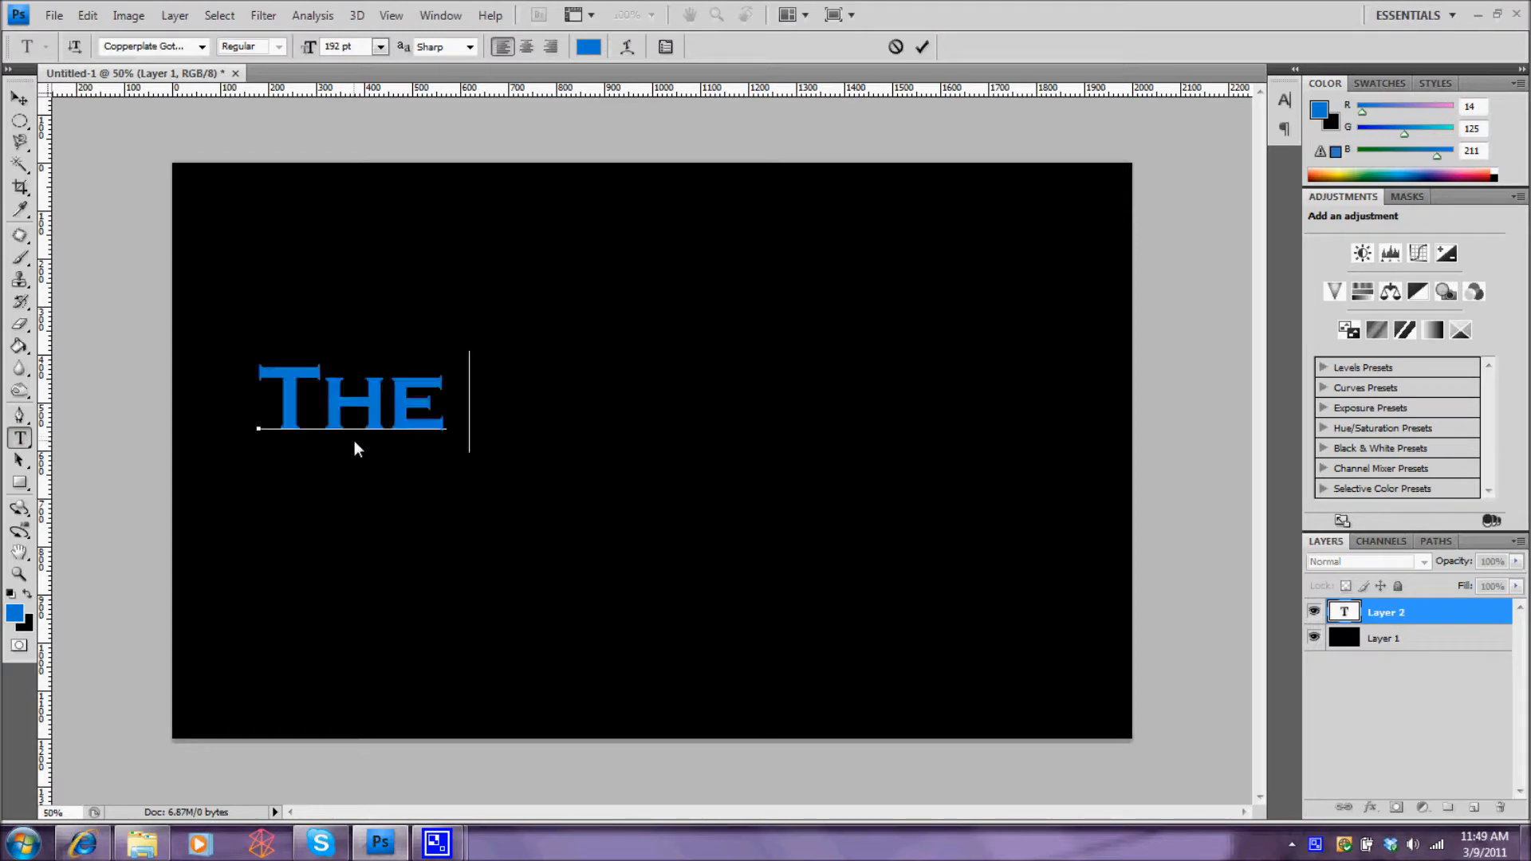
pyautogui.write('Game Police')
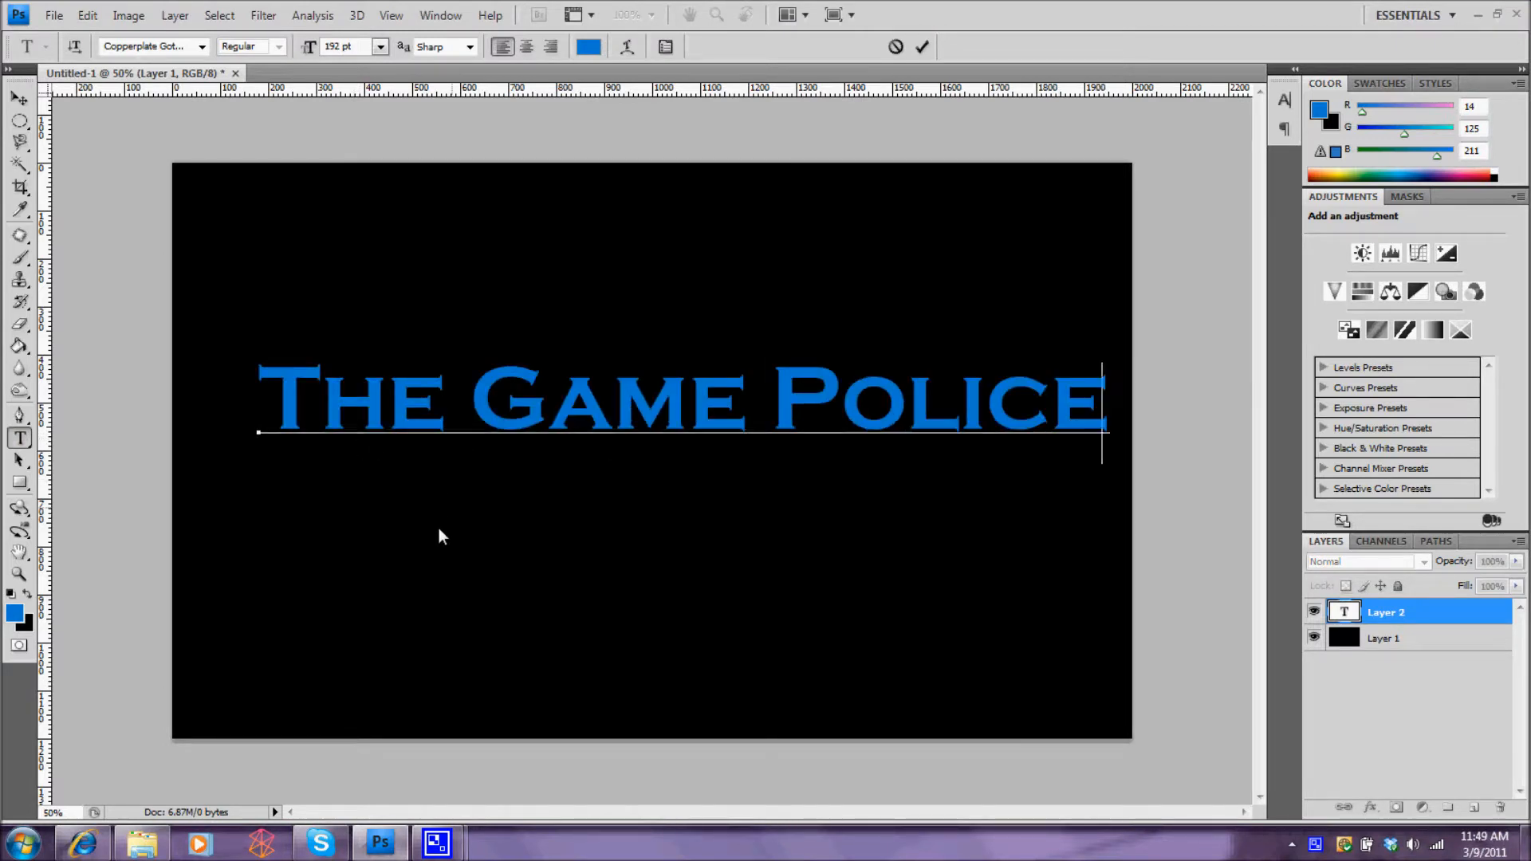
pyautogui.moveTo(439, 529); pyautogui.dragTo(426, 548)
pyautogui.click(1425, 618)
# Step: Duplicate the The Game Police text layer and rename the copy 1
pyautogui.moveTo(1454, 614); pyautogui.dragTo(1475, 807)
pyautogui.doubleClick(1438, 612)
pyautogui.write('1')
pyautogui.press('Return')
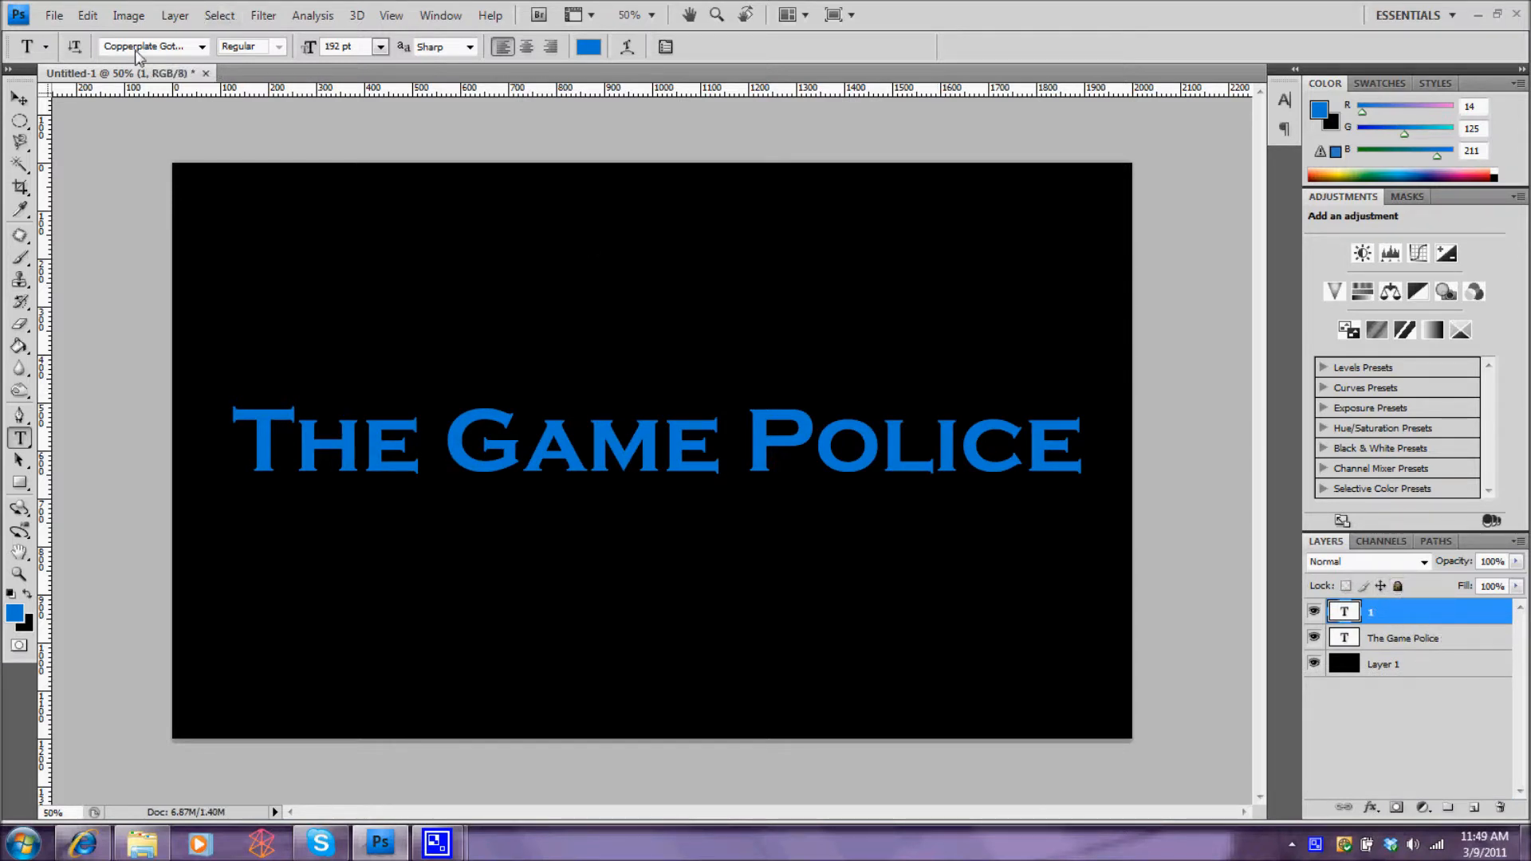
# Step: Nudge layer 1 slightly down and left, and make two stacked duplicates with the same small diagonal offset
pyautogui.click(19, 98)
pyautogui.press('Down')
pyautogui.press('Left')
pyautogui.moveTo(1371, 612); pyautogui.dragTo(1474, 807)
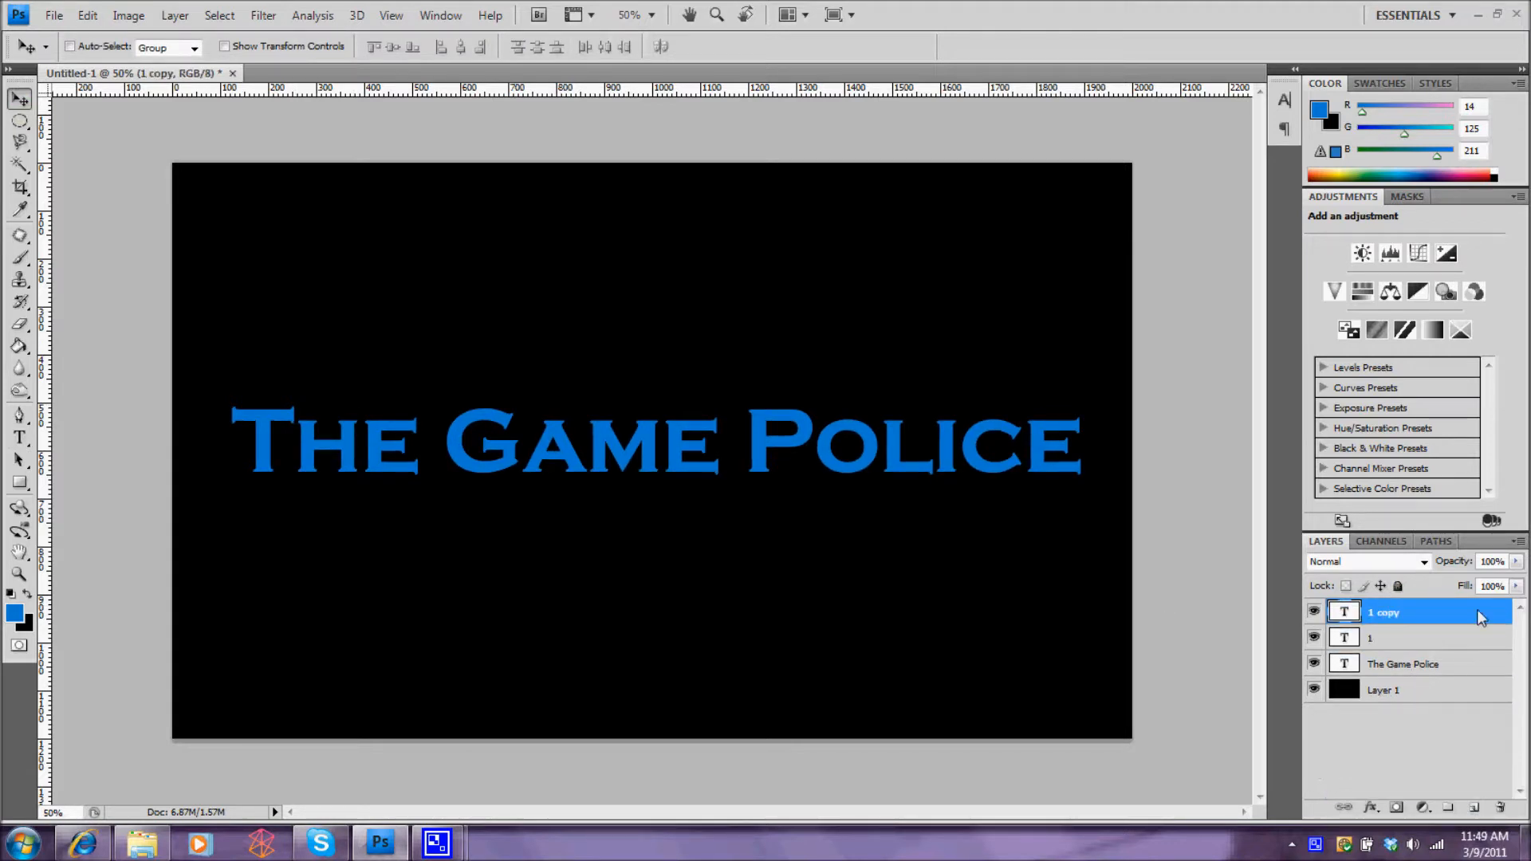
pyautogui.moveTo(1477, 611); pyautogui.dragTo(1474, 807)
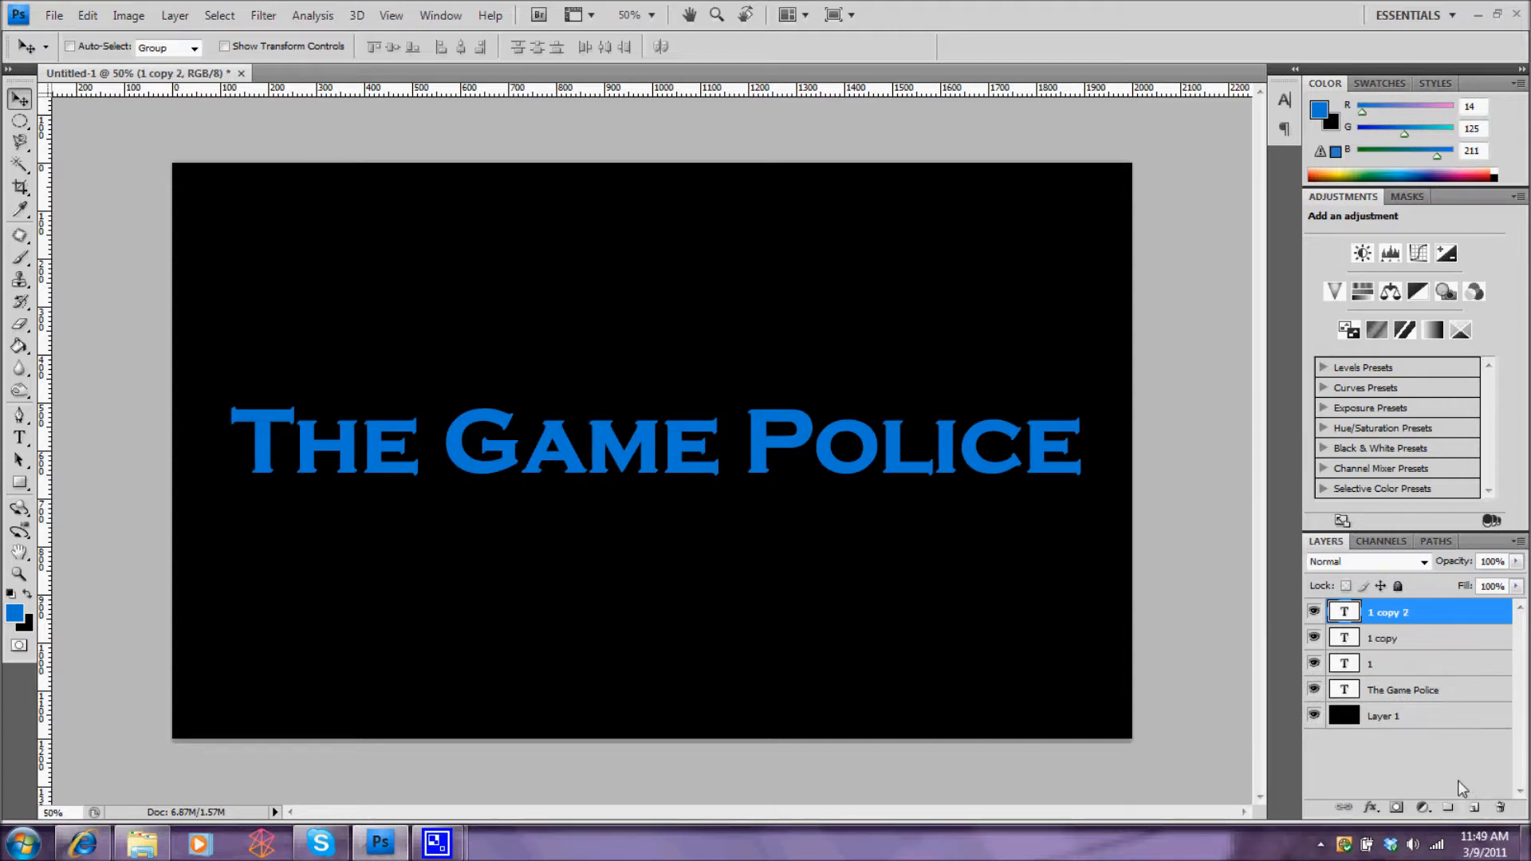
pyautogui.press('Down')
pyautogui.press('Left')
# Step: Make three more duplicates of the topmost text copy, nudging each one slightly further left to extend the extrusion
pyautogui.moveTo(1435, 613); pyautogui.dragTo(1473, 807)
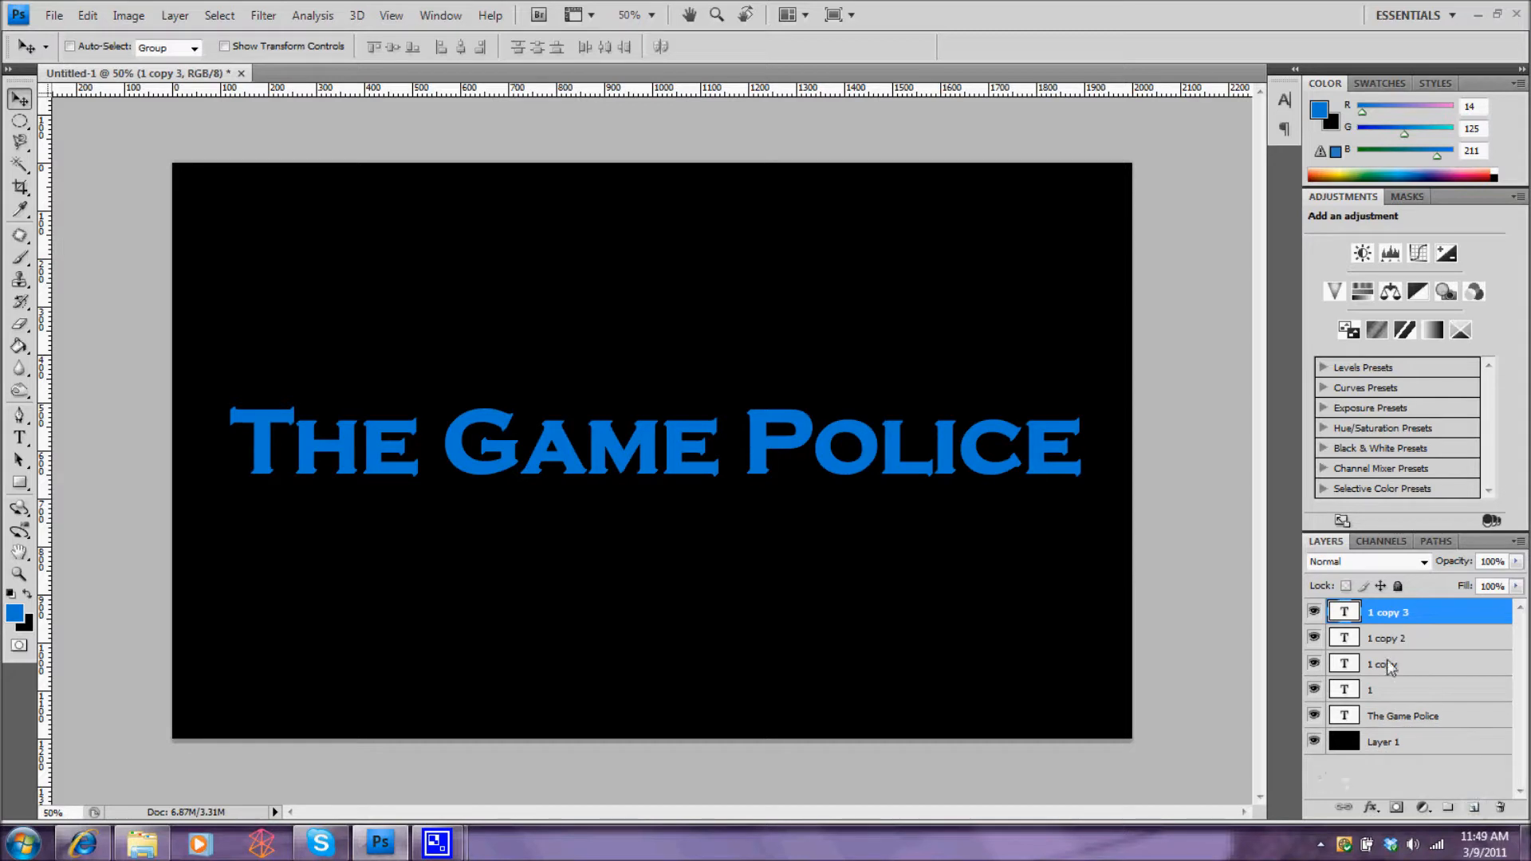
pyautogui.press('Left')
pyautogui.moveTo(1439, 610); pyautogui.dragTo(1475, 806)
pyautogui.press('Left')
pyautogui.moveTo(1446, 615); pyautogui.dragTo(1474, 807)
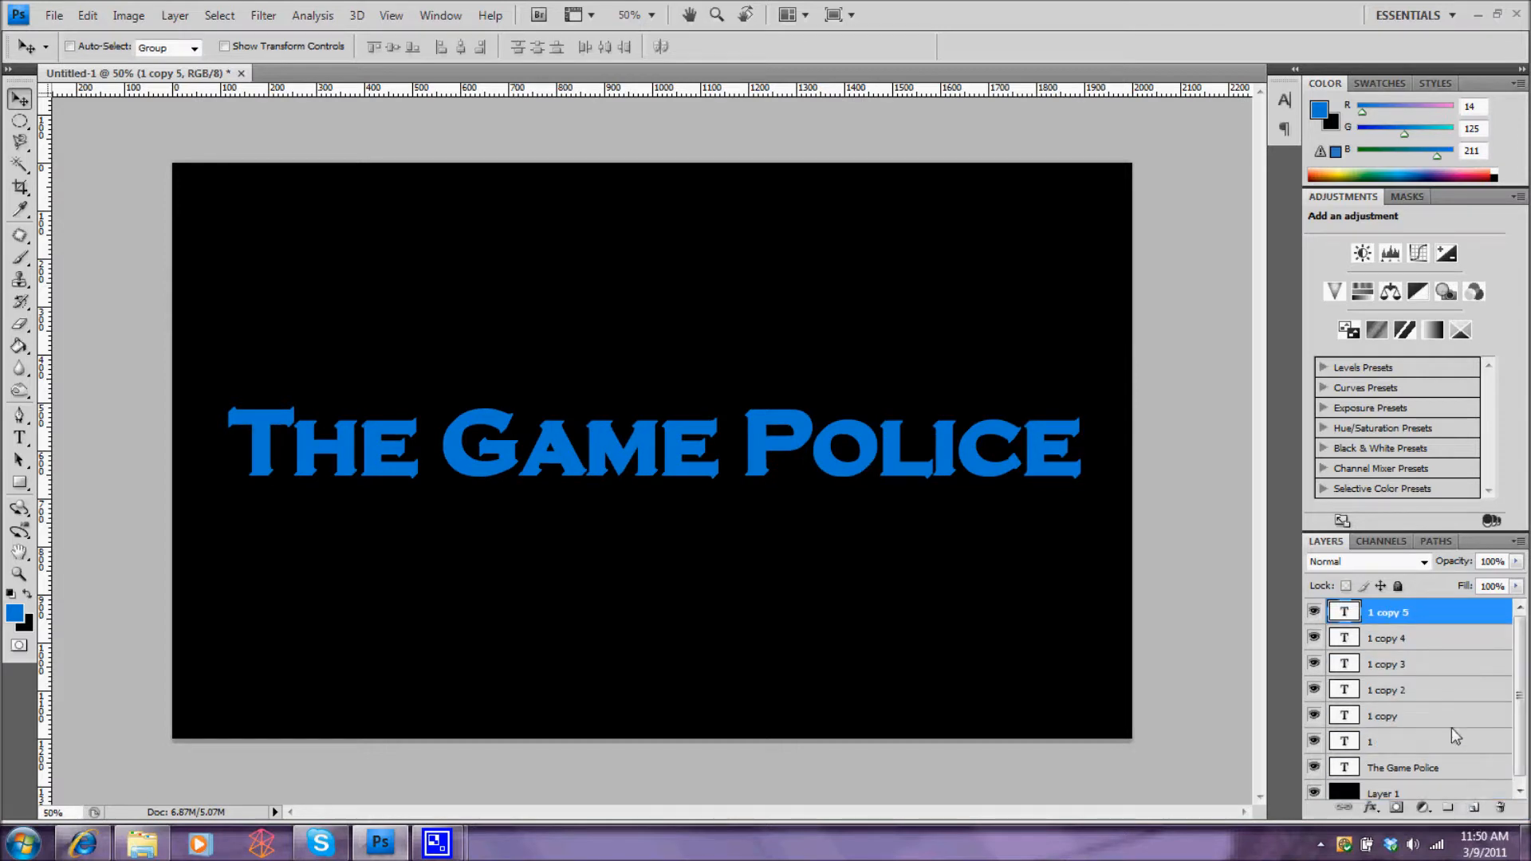
pyautogui.press('Left')
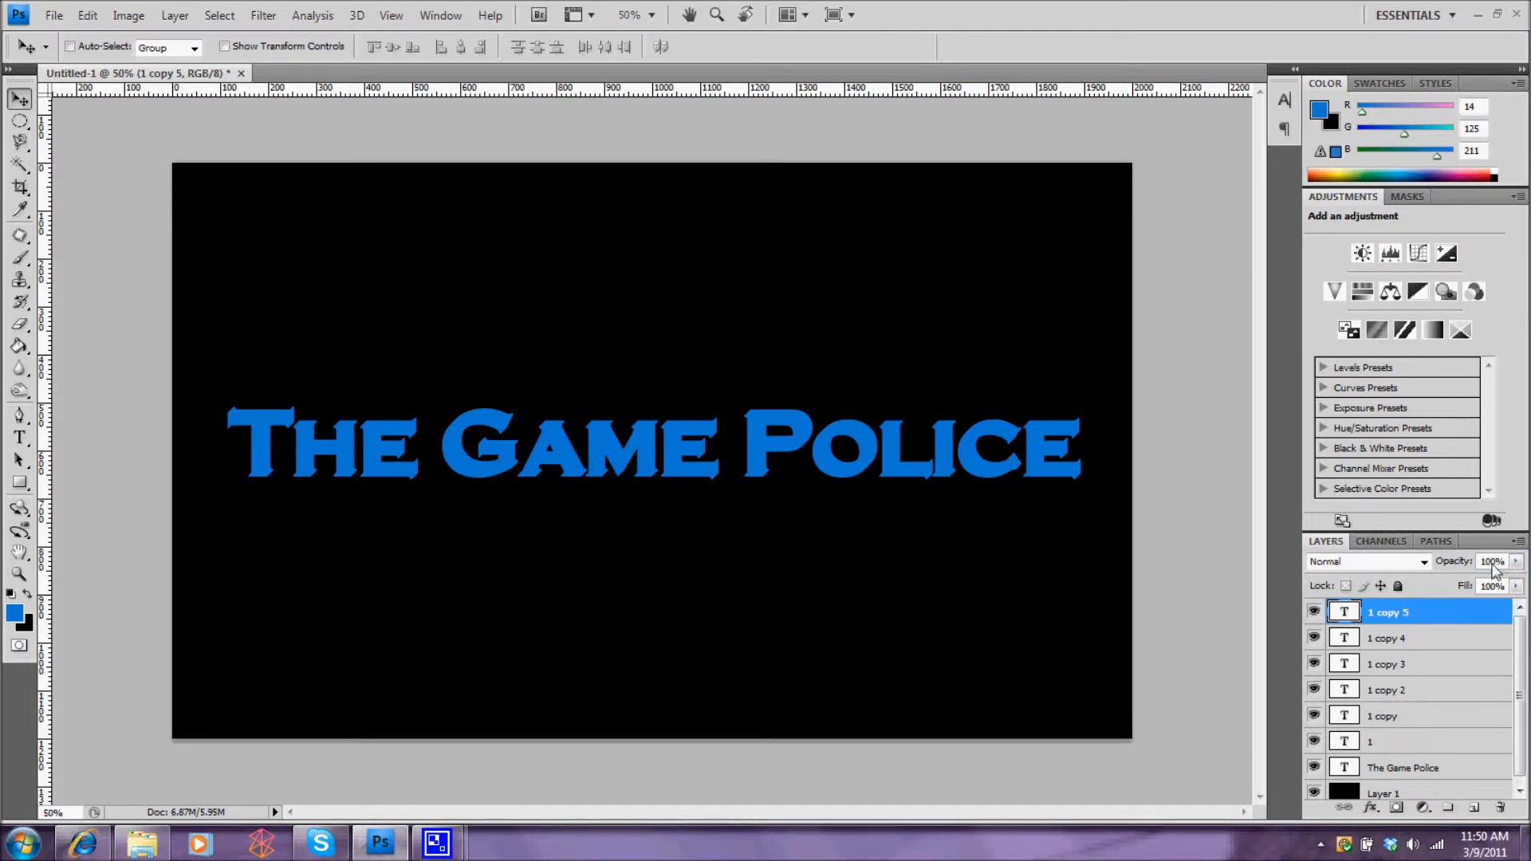
# Step: Set the opacity of the text copies from 1 copy 5 down to layer 1 to 65%
pyautogui.click(1471, 638)
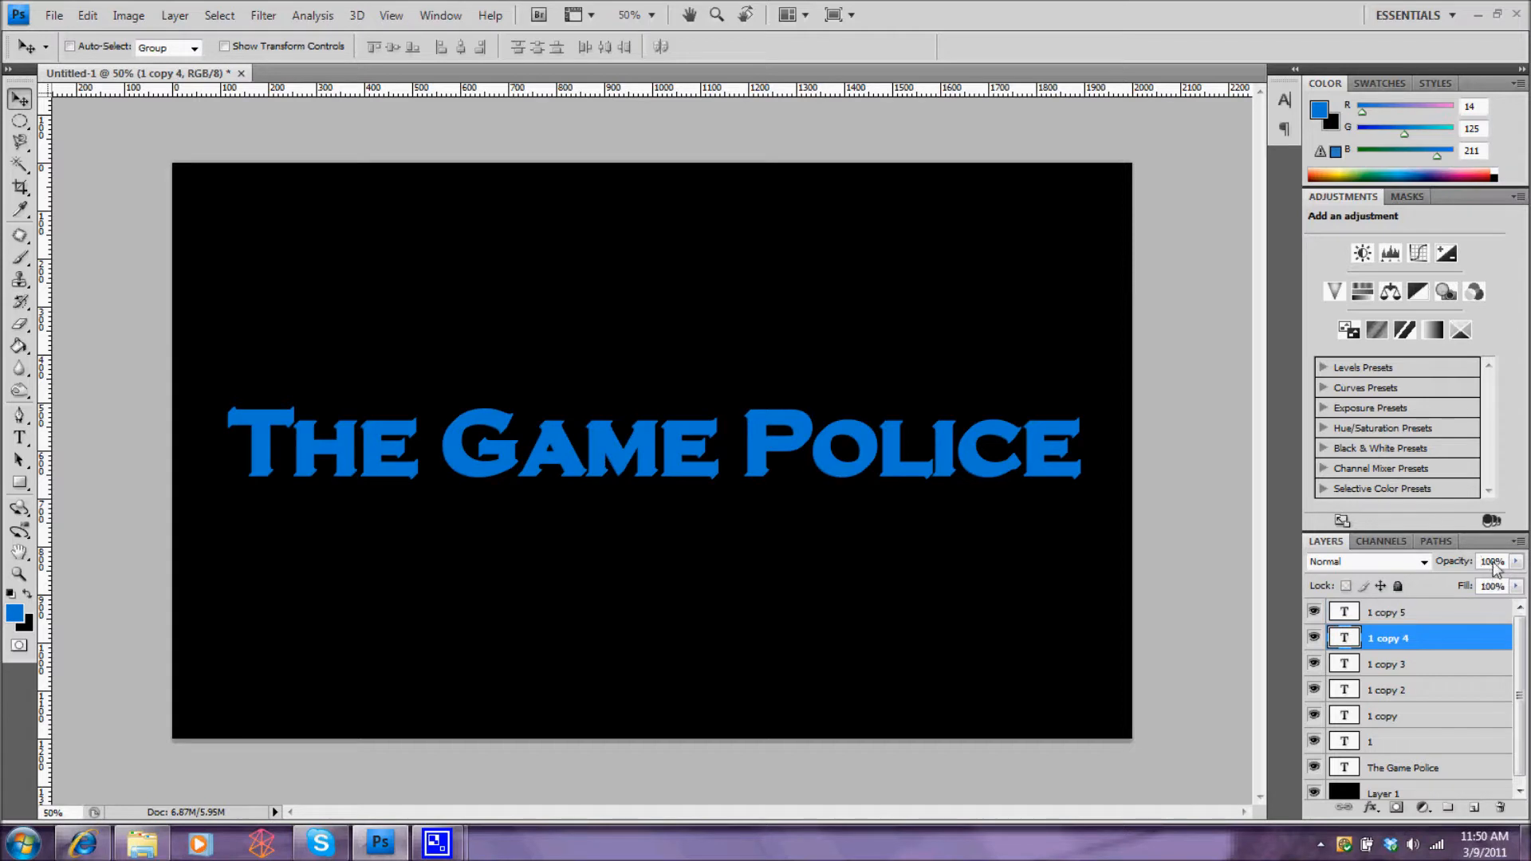
pyautogui.click(1483, 663)
pyautogui.click(1491, 562)
pyautogui.write('65')
pyautogui.click(1468, 690)
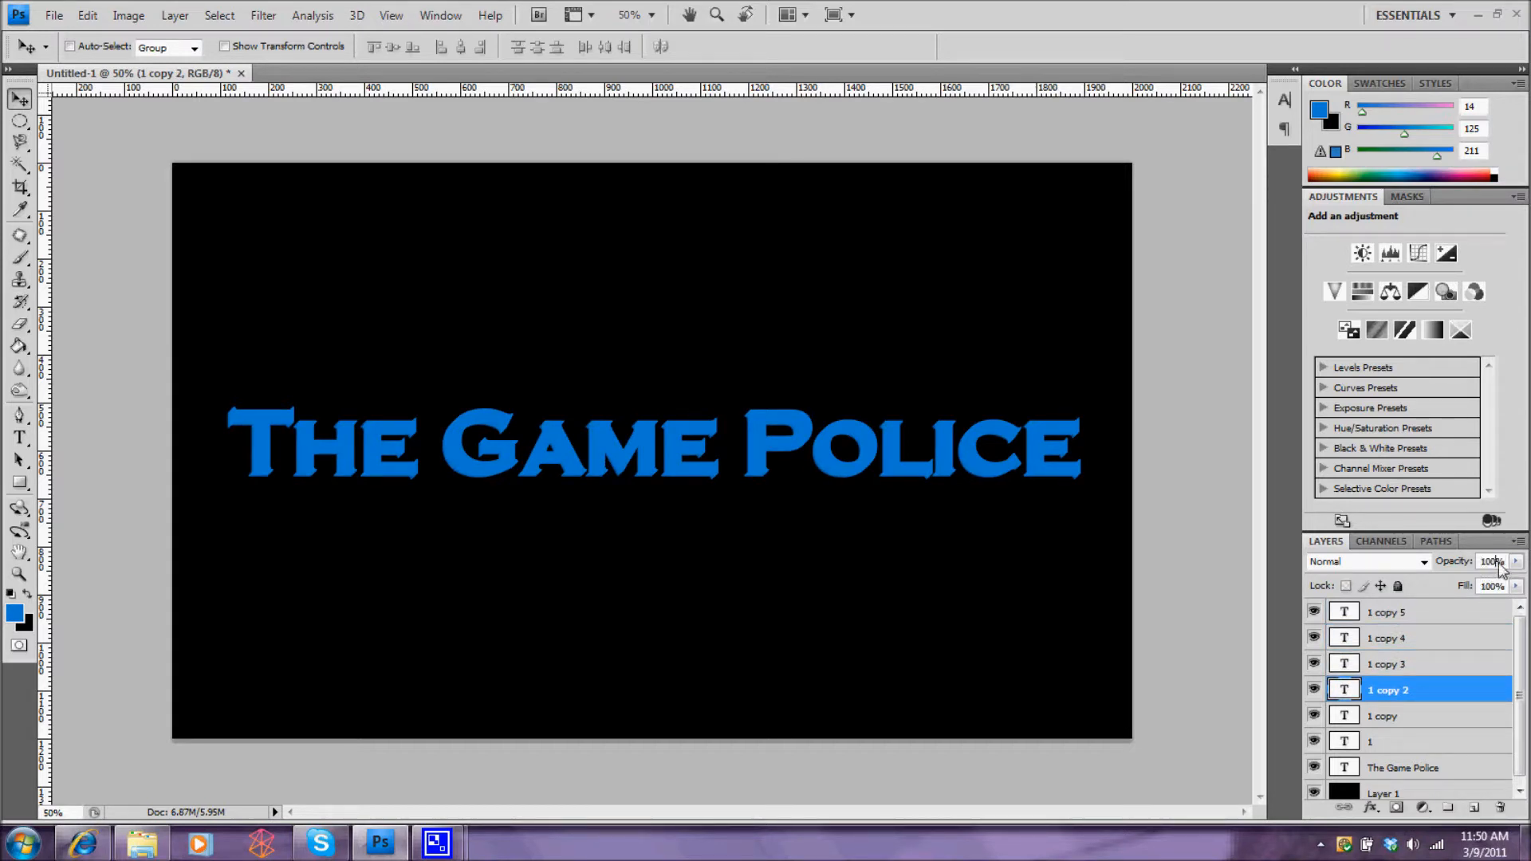
pyautogui.click(1466, 714)
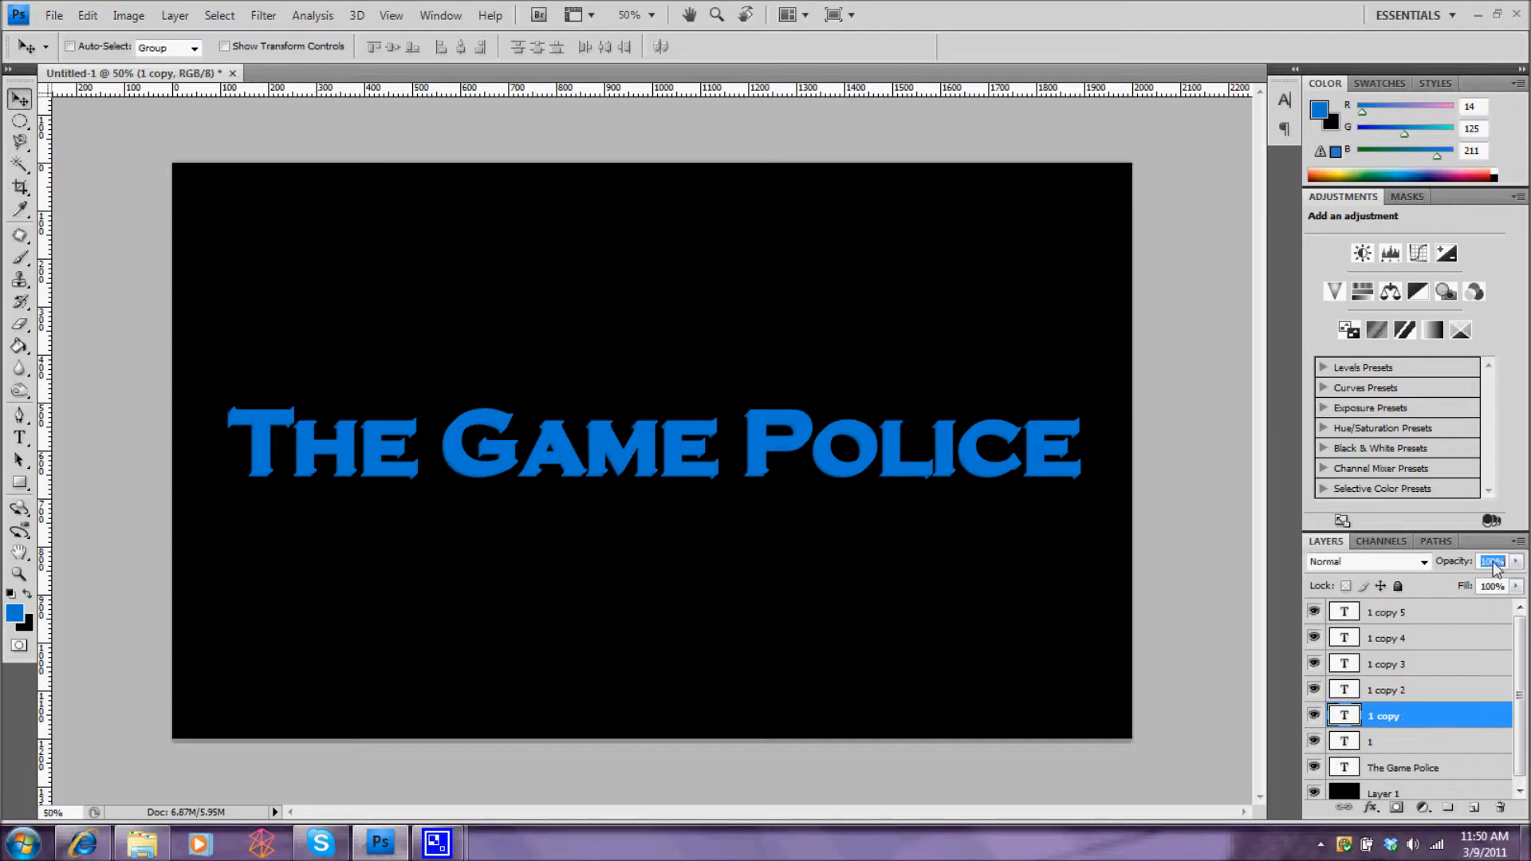
pyautogui.click(1456, 741)
pyautogui.write('65')
# Step: Merge only the text copies into one layer by temporarily hiding The Game Police and Layer 1, and show both again
pyautogui.moveTo(1313, 768); pyautogui.dragTo(1314, 794)
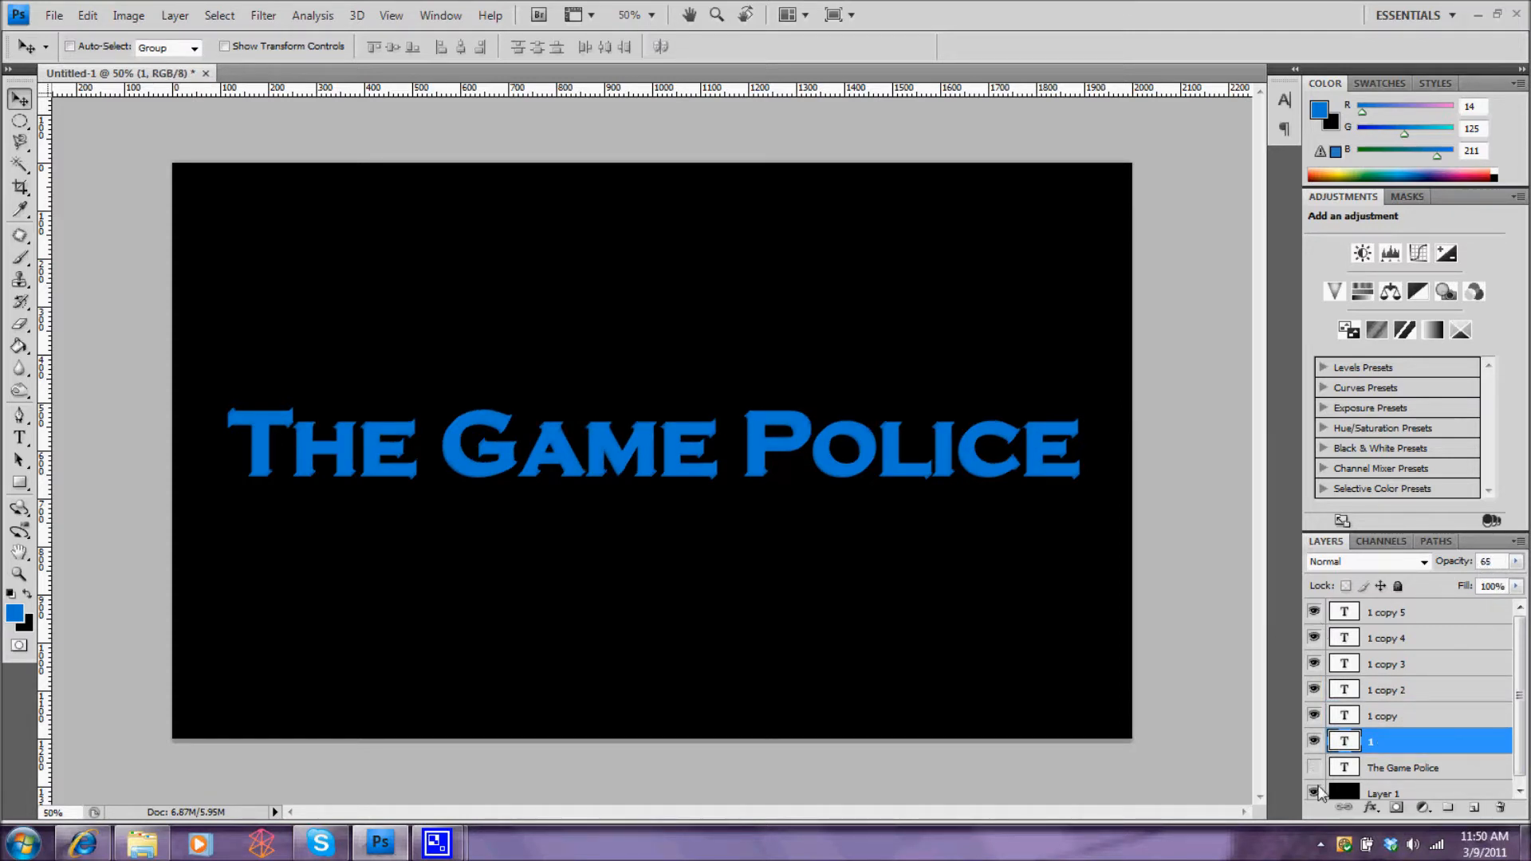
pyautogui.click(1453, 765)
pyautogui.click(1438, 742)
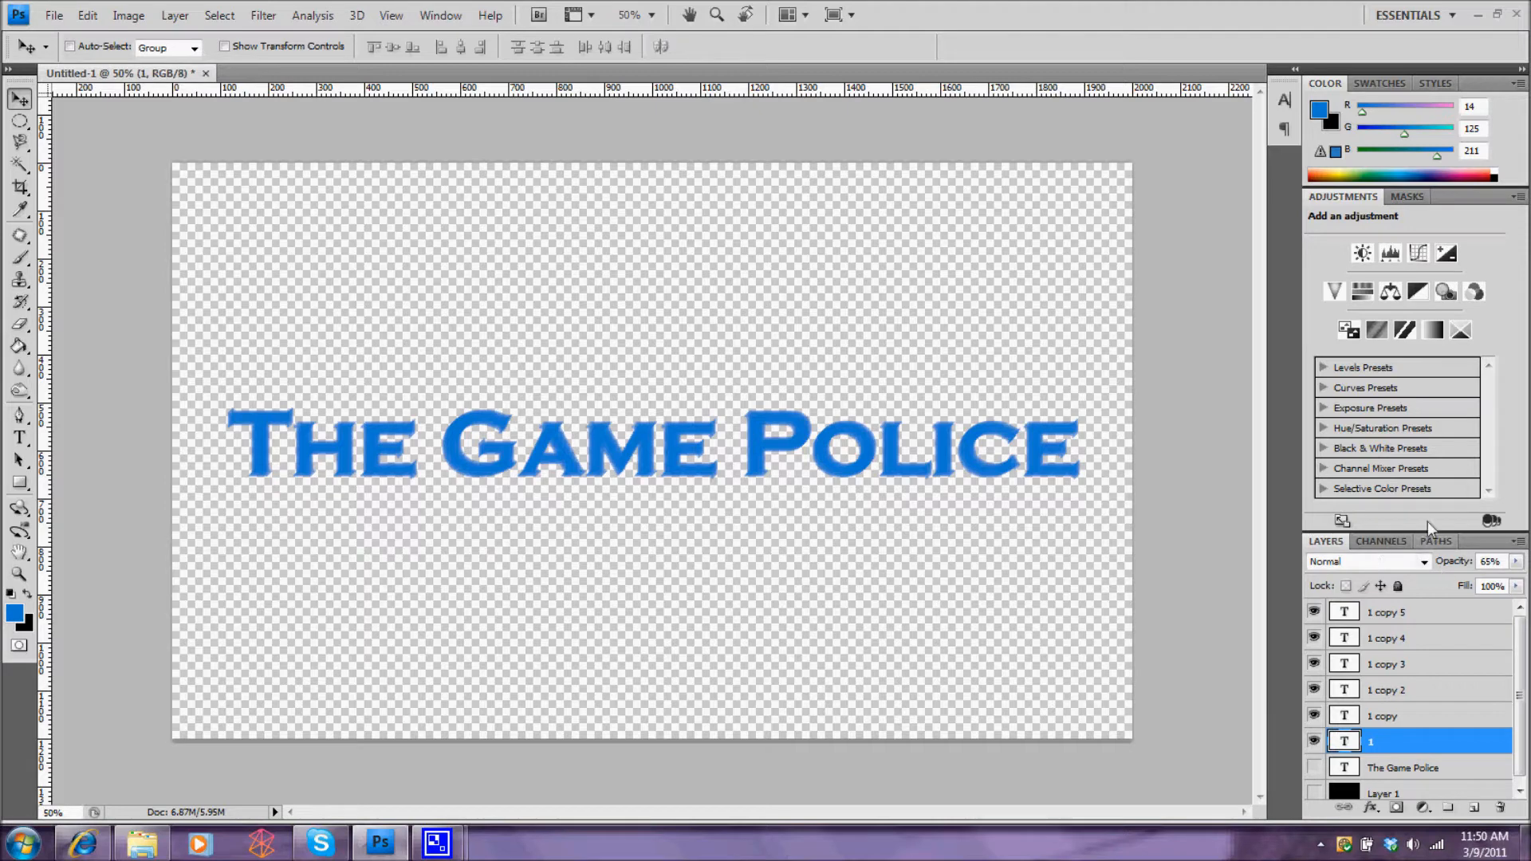
pyautogui.click(1518, 541)
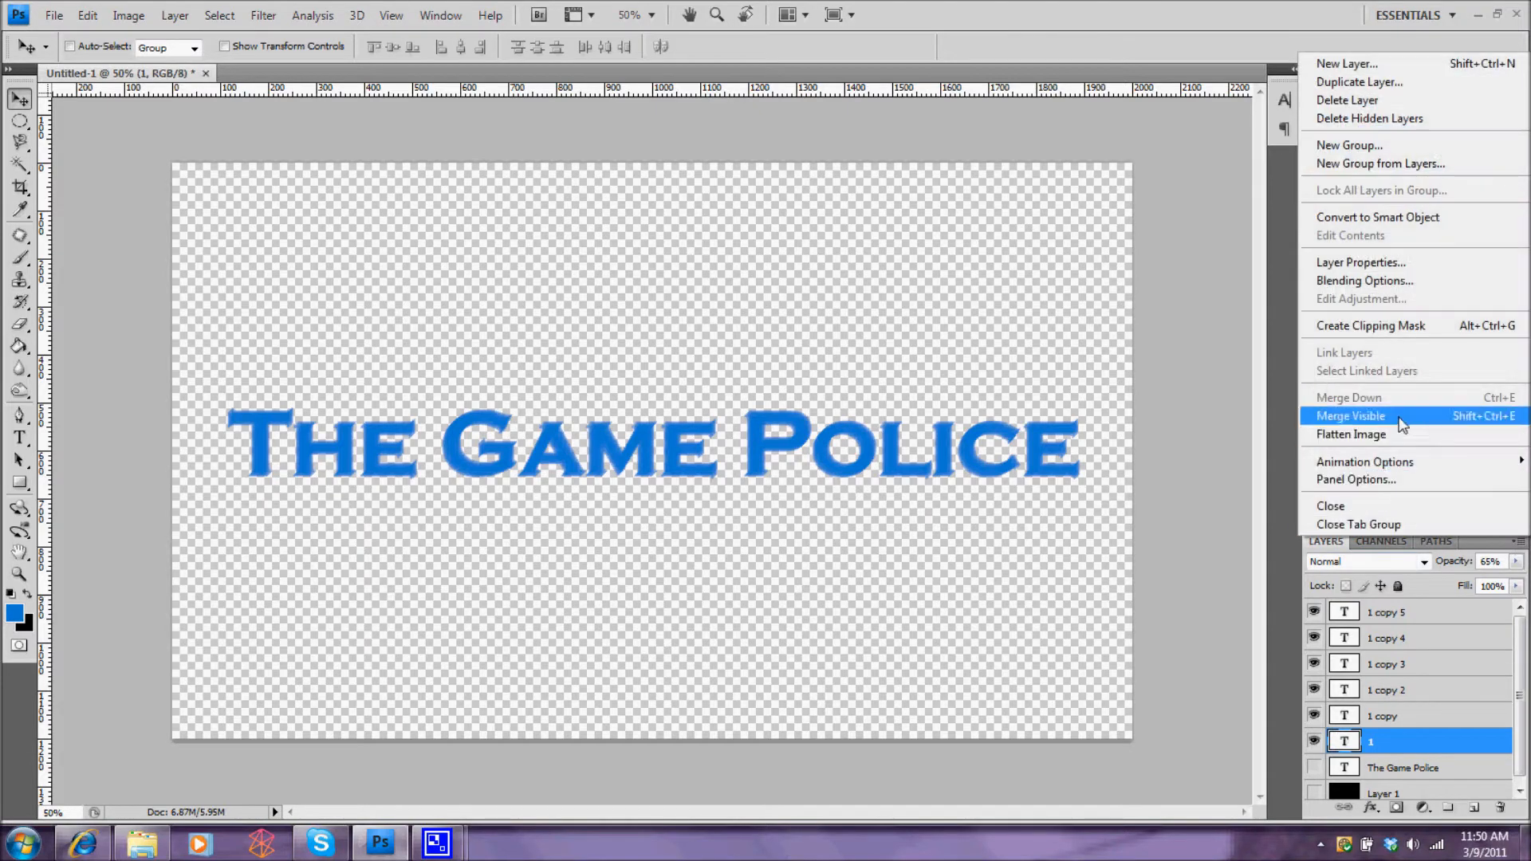
pyautogui.click(1371, 415)
pyautogui.click(1313, 637)
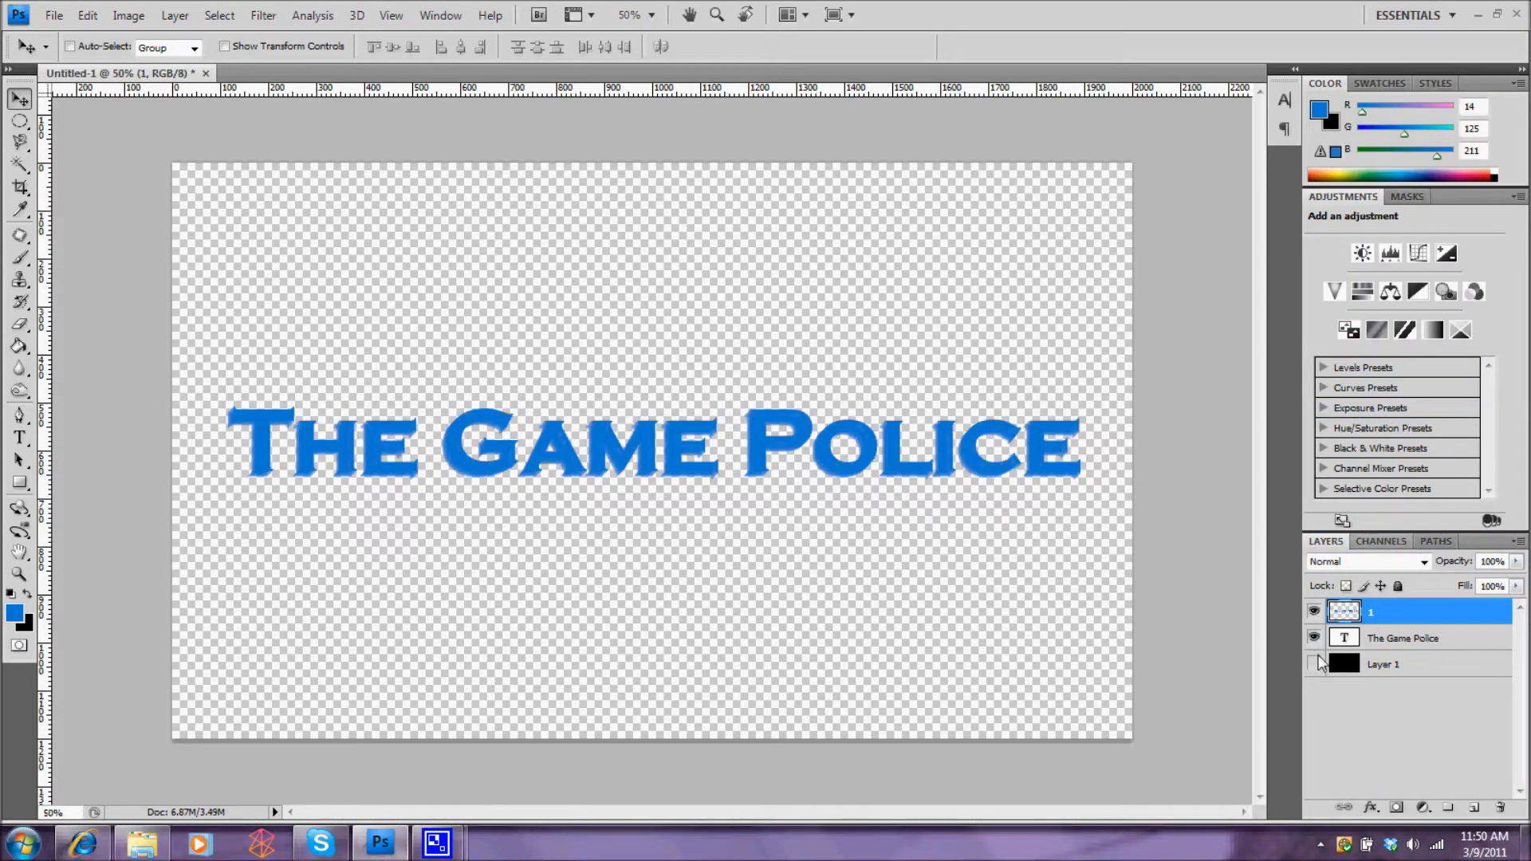
pyautogui.click(1313, 664)
# Step: Lower the merged layer's opacity to 69% and move The Game Police text layer above it
pyautogui.moveTo(1516, 561); pyautogui.dragTo(1494, 588)
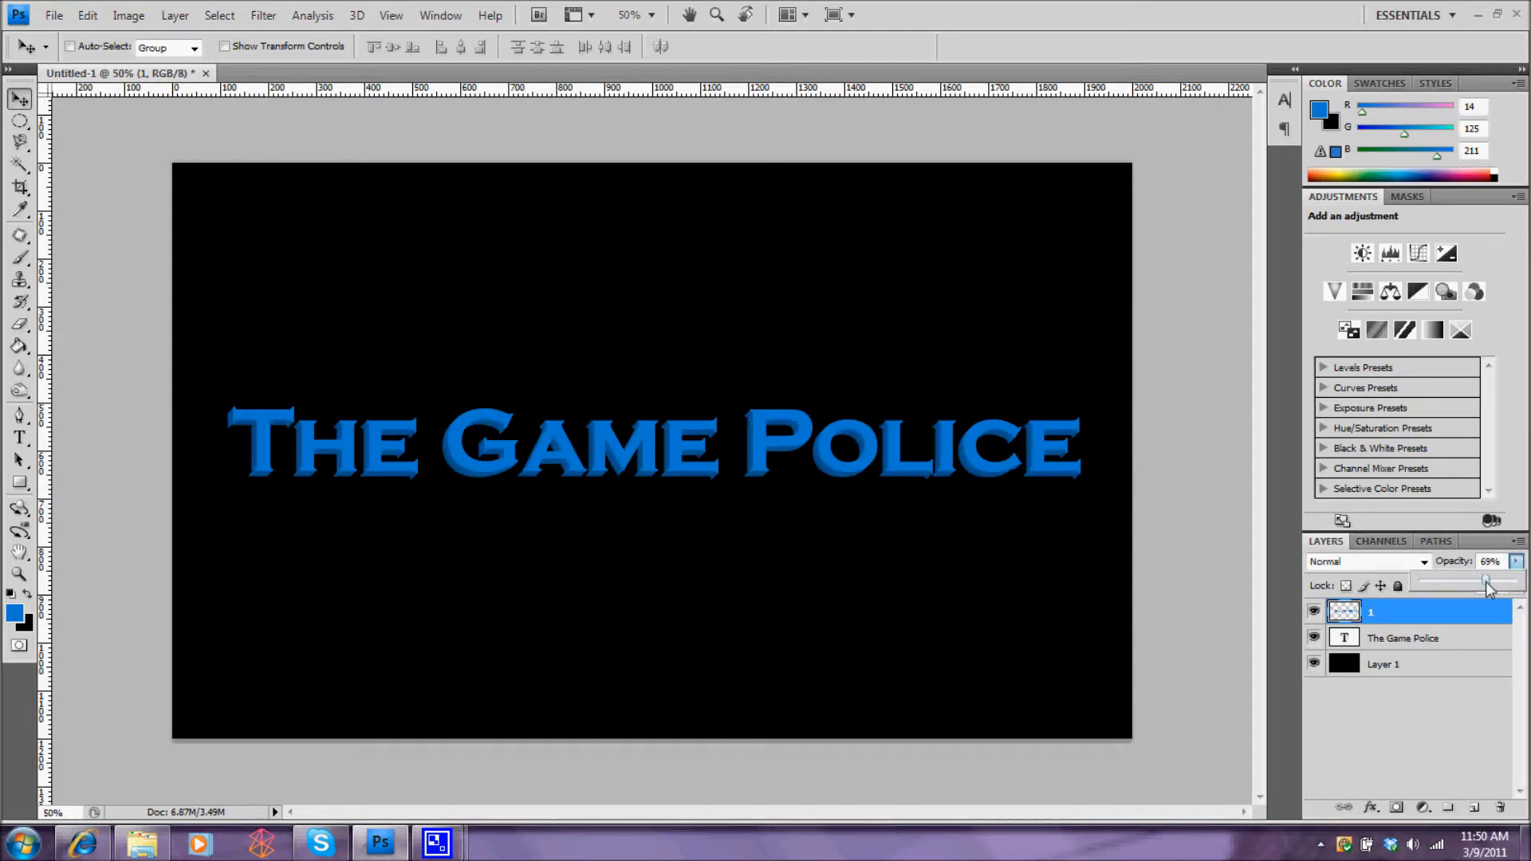
pyautogui.click(1407, 640)
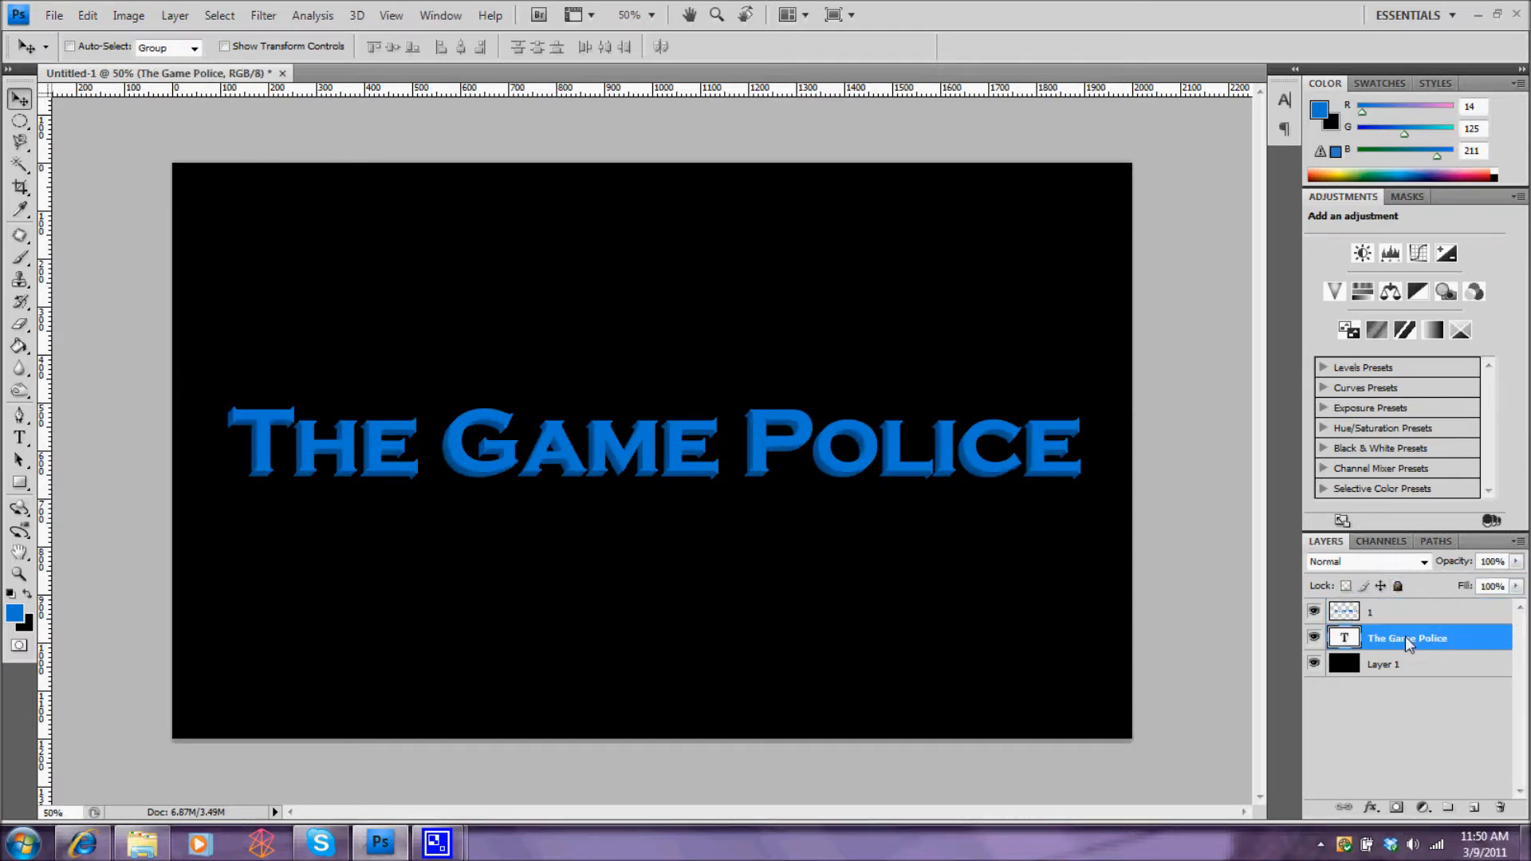
pyautogui.moveTo(1415, 640); pyautogui.dragTo(1411, 608)
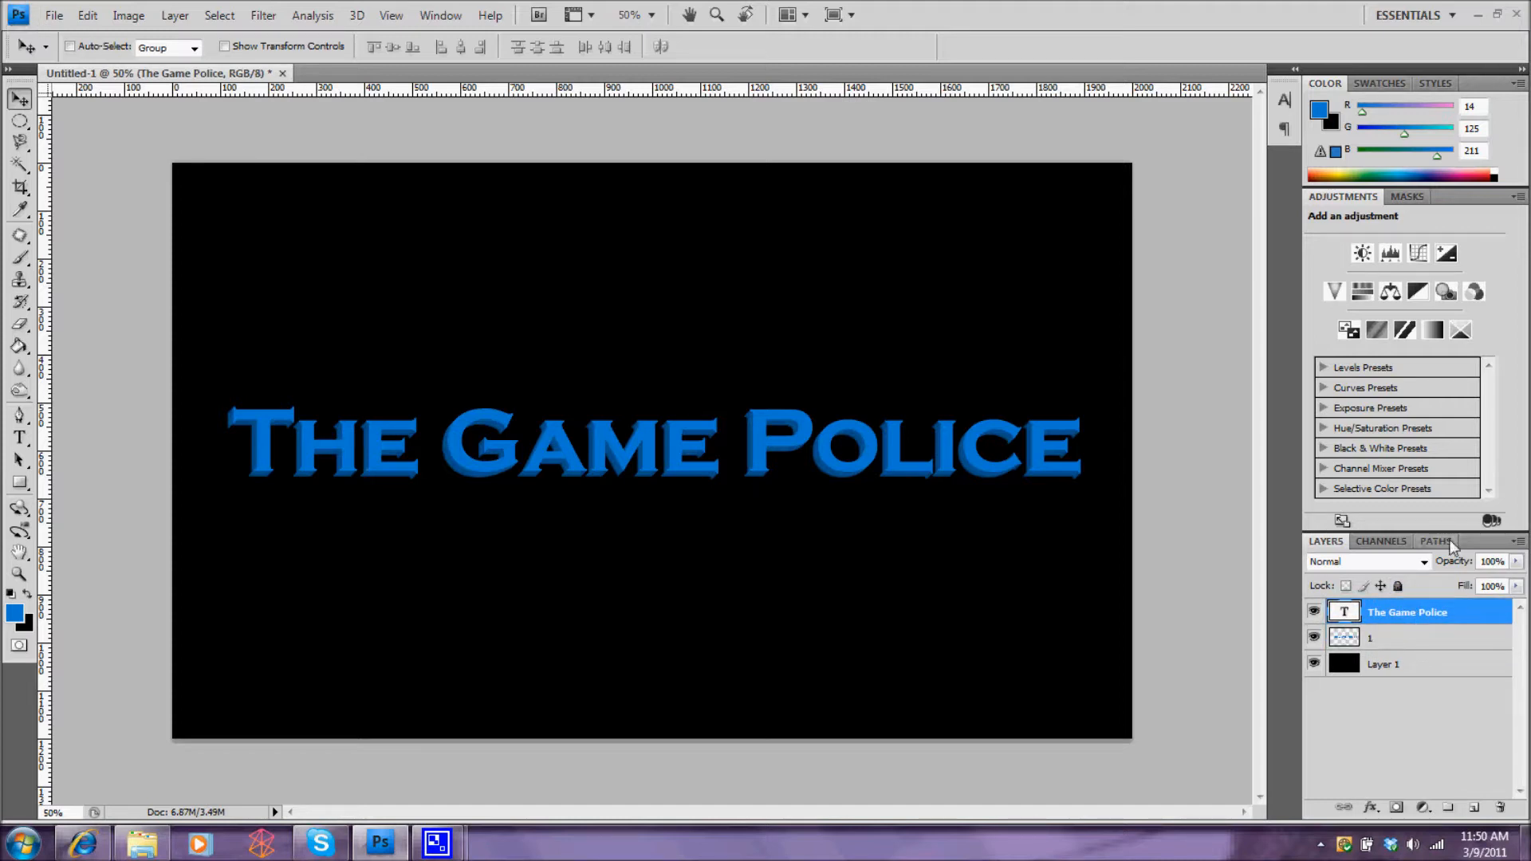
# Step: Add a 3 px outside stroke with a gradient fill to The Game Police layer and reduce the gradient scale to 10%
pyautogui.doubleClick(1489, 618)
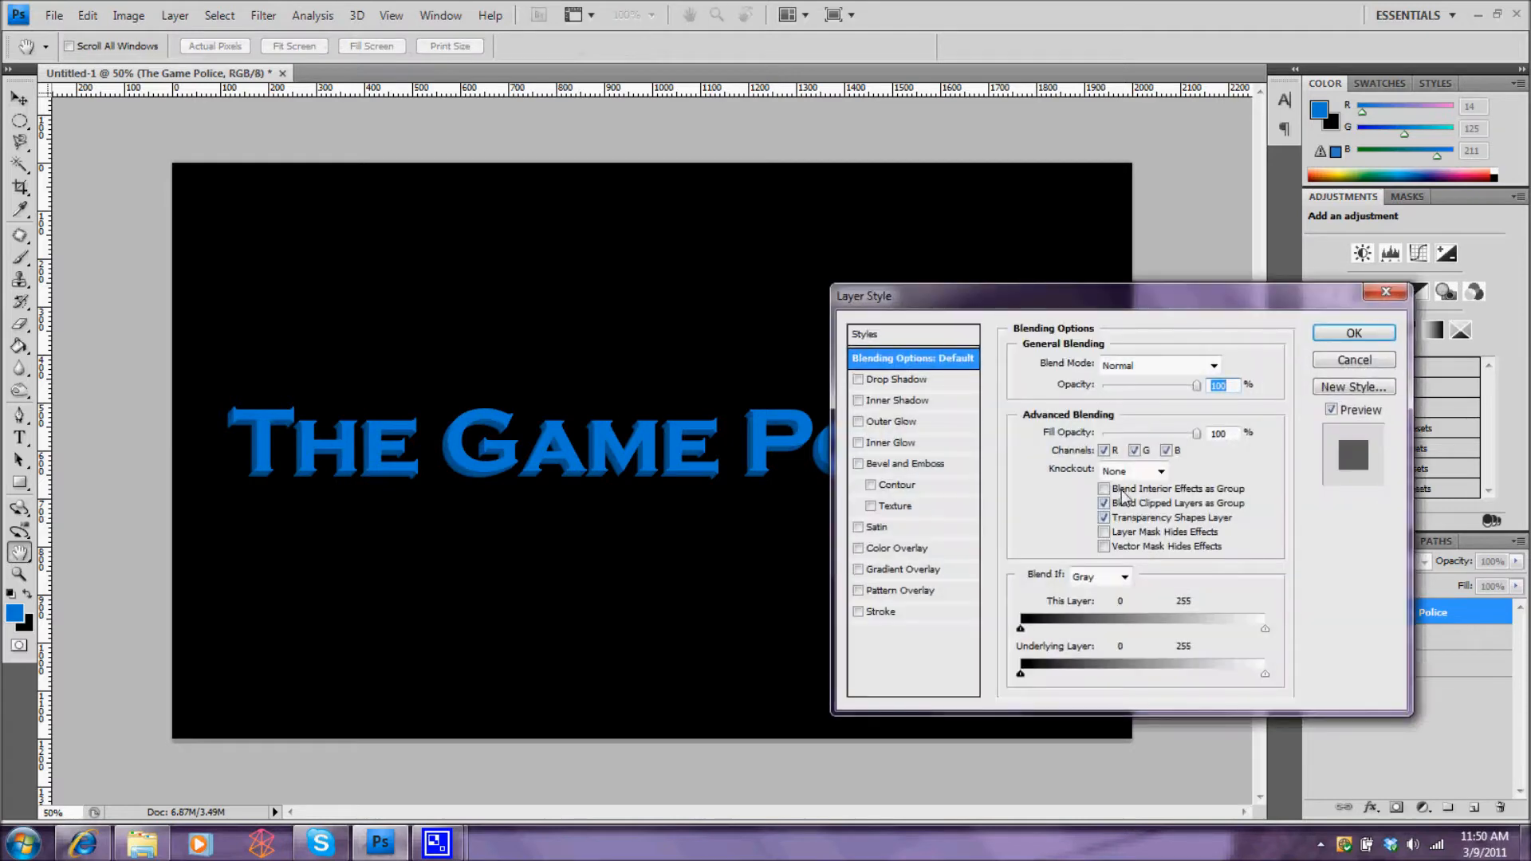
pyautogui.click(885, 612)
pyautogui.moveTo(1089, 305)
pyautogui.mouseDown()
pyautogui.moveTo(1173, 233)
pyautogui.moveTo(1221, 222)
pyautogui.moveTo(1224, 265)
pyautogui.mouseUp()
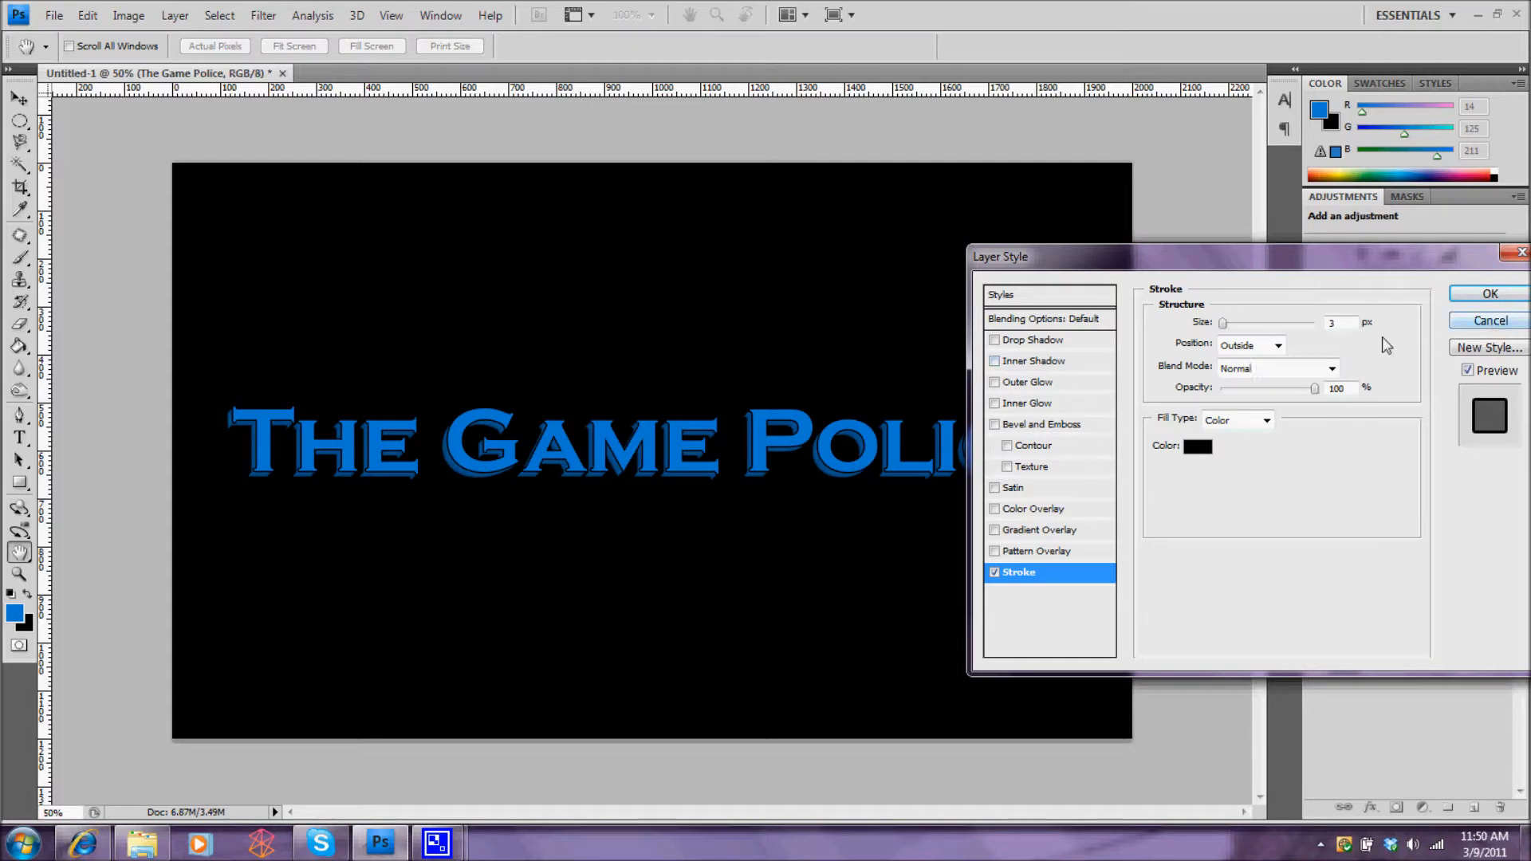
pyautogui.click(1244, 422)
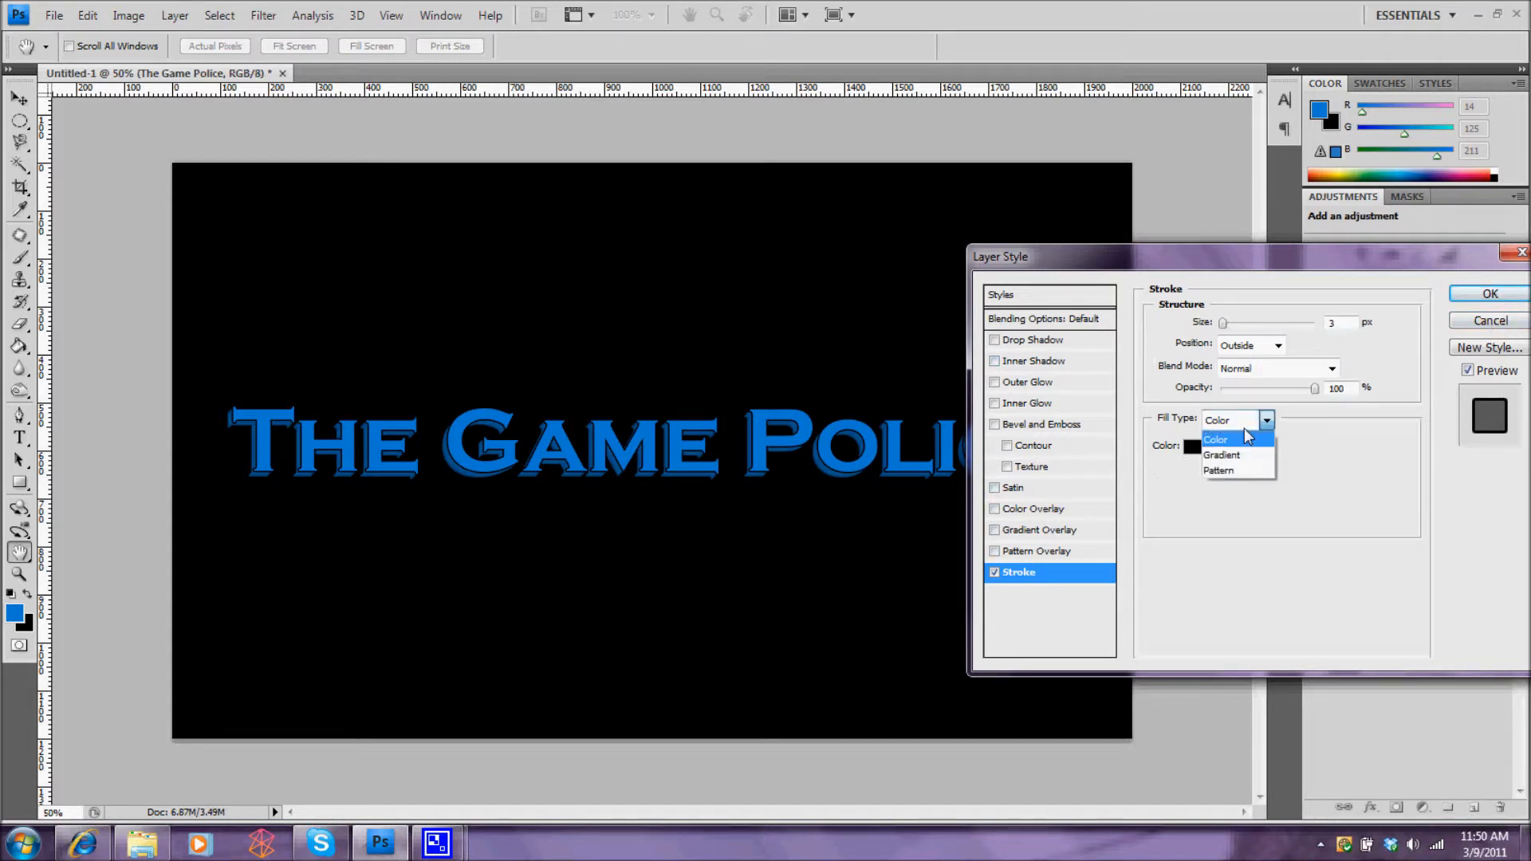
pyautogui.click(1244, 453)
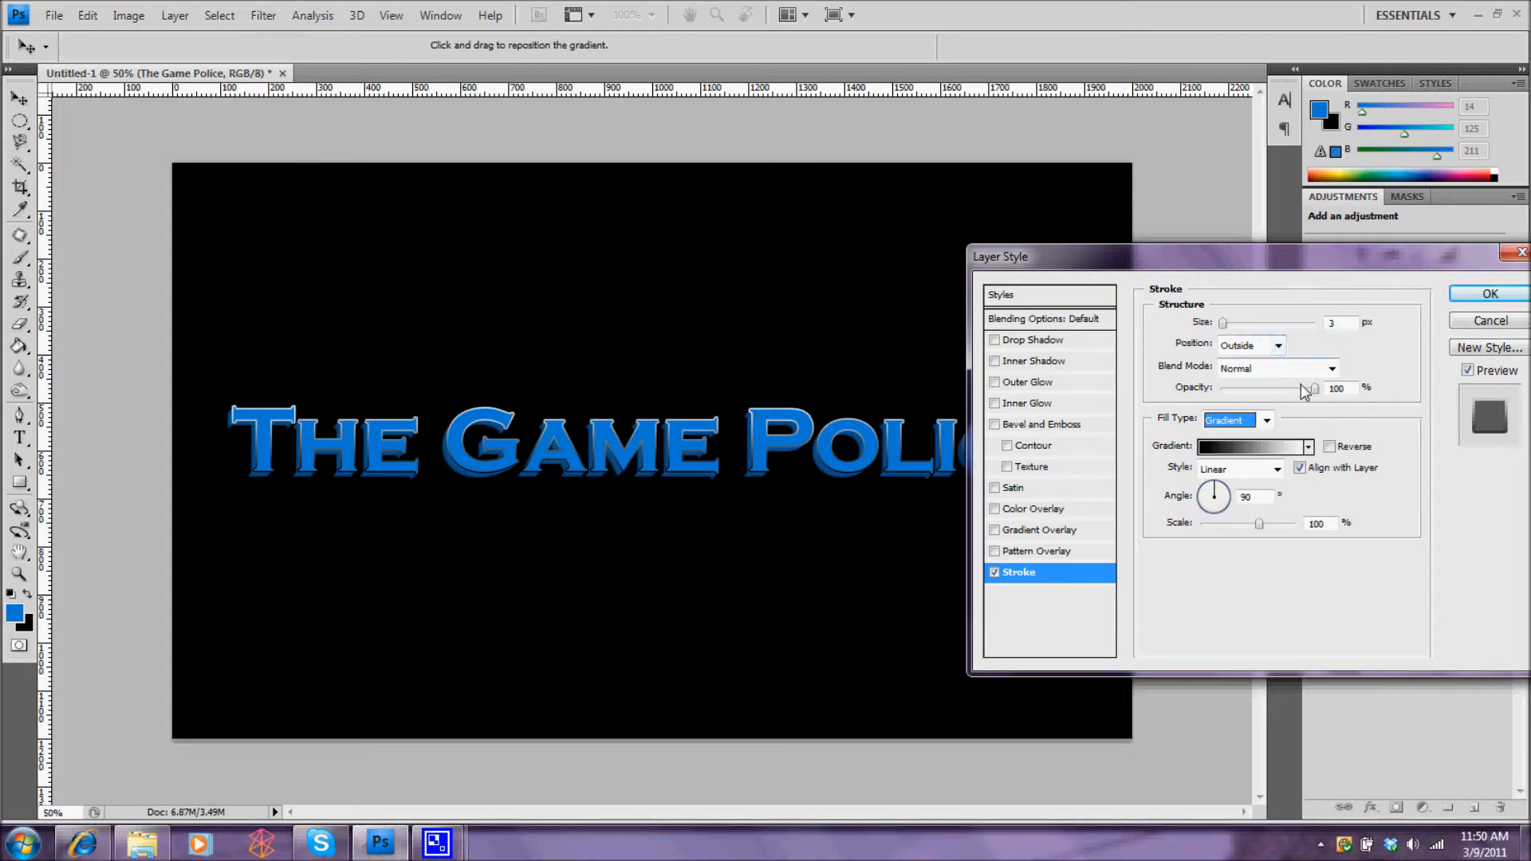
pyautogui.moveTo(1259, 523); pyautogui.dragTo(1202, 528)
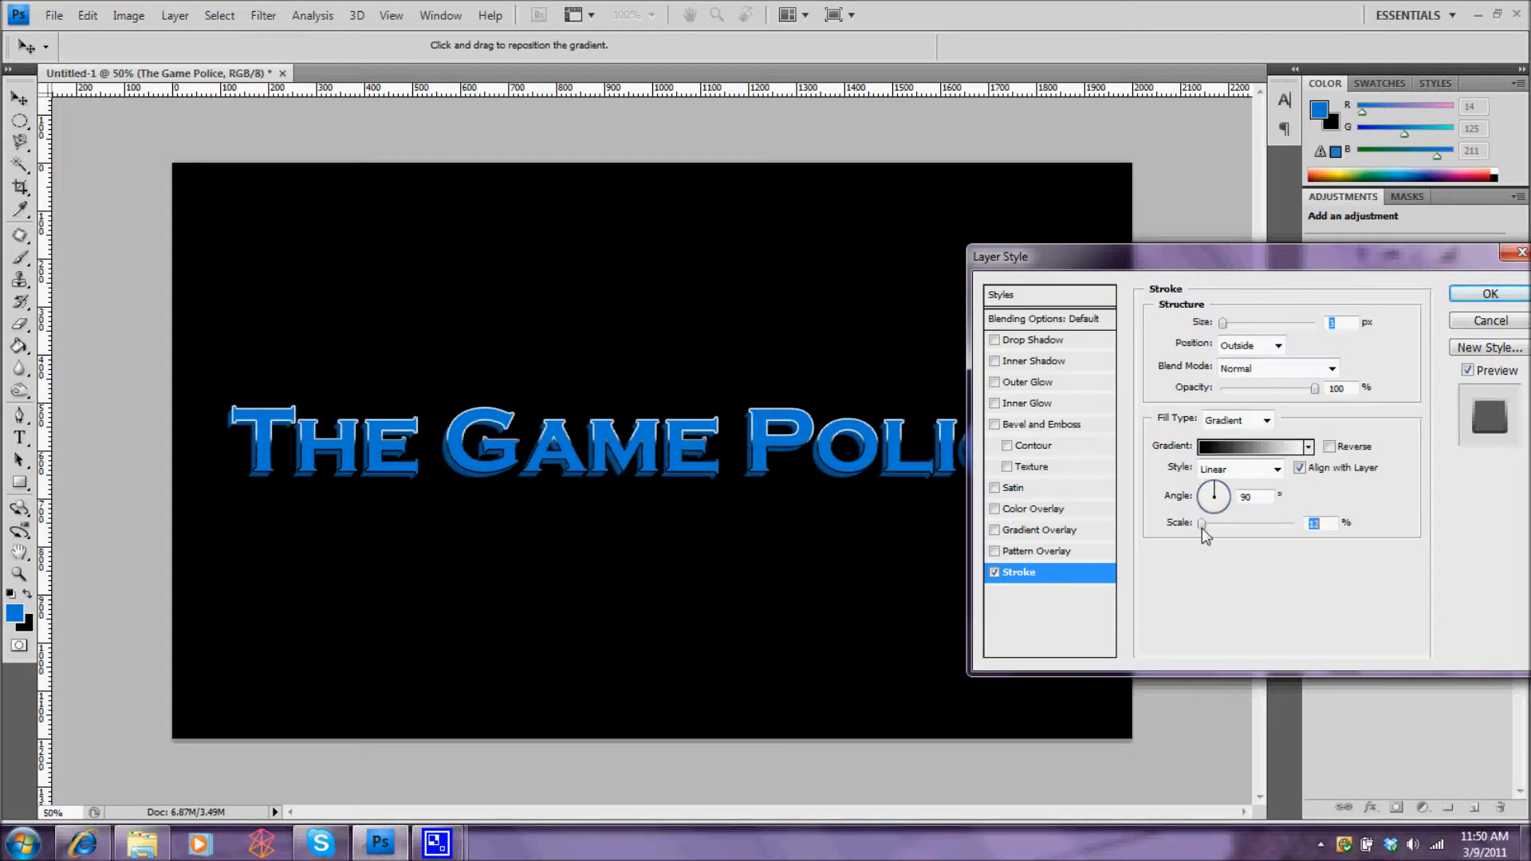
# Step: Apply the Foreground to Background gradient to the stroke and change its black end stop to dark blue 110750
pyautogui.click(1262, 458)
pyautogui.click(1172, 487)
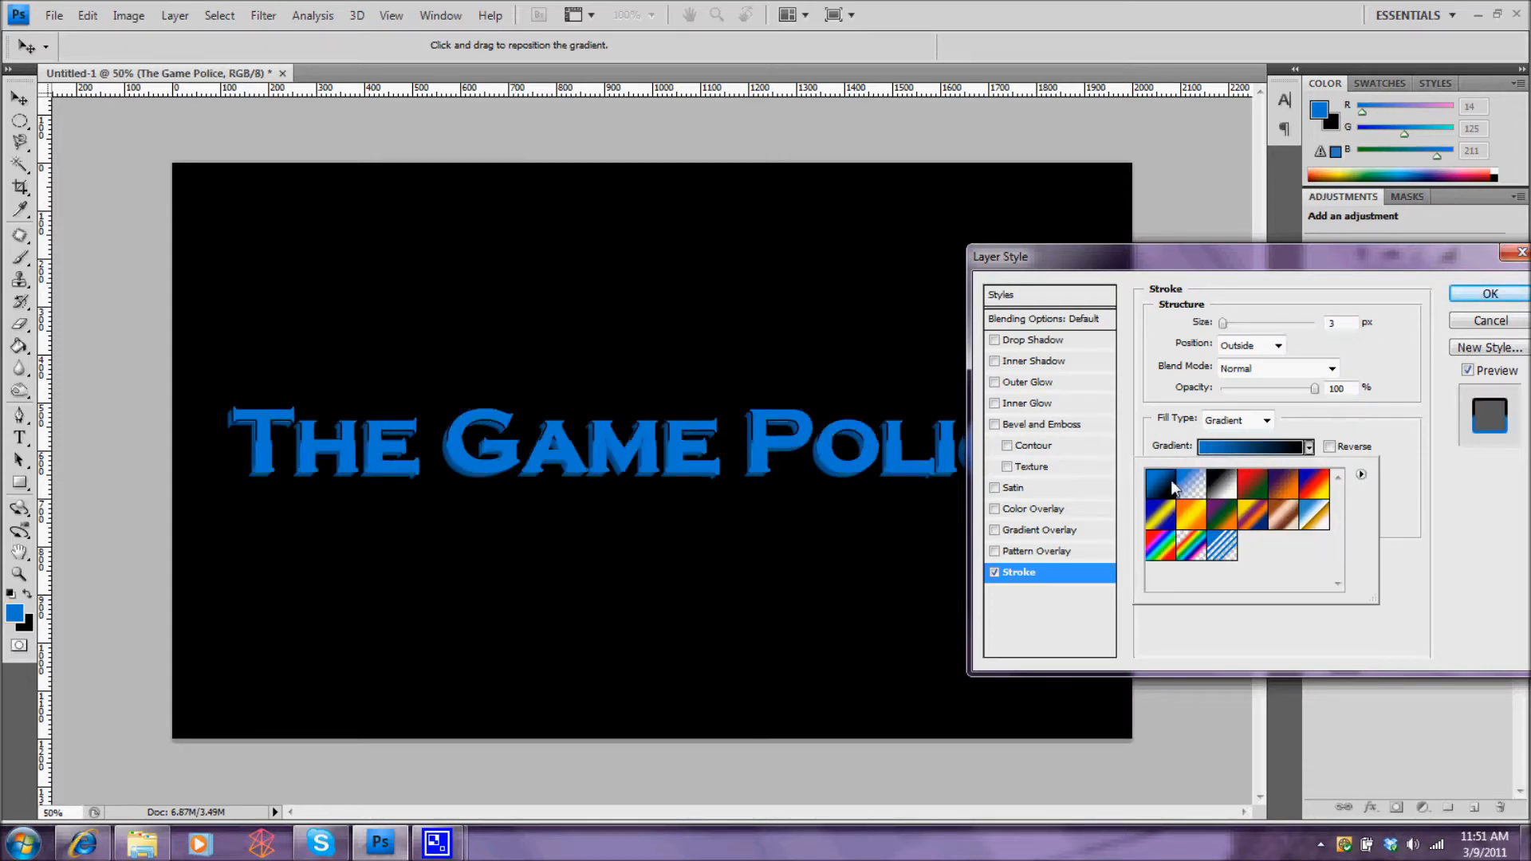
pyautogui.click(1295, 450)
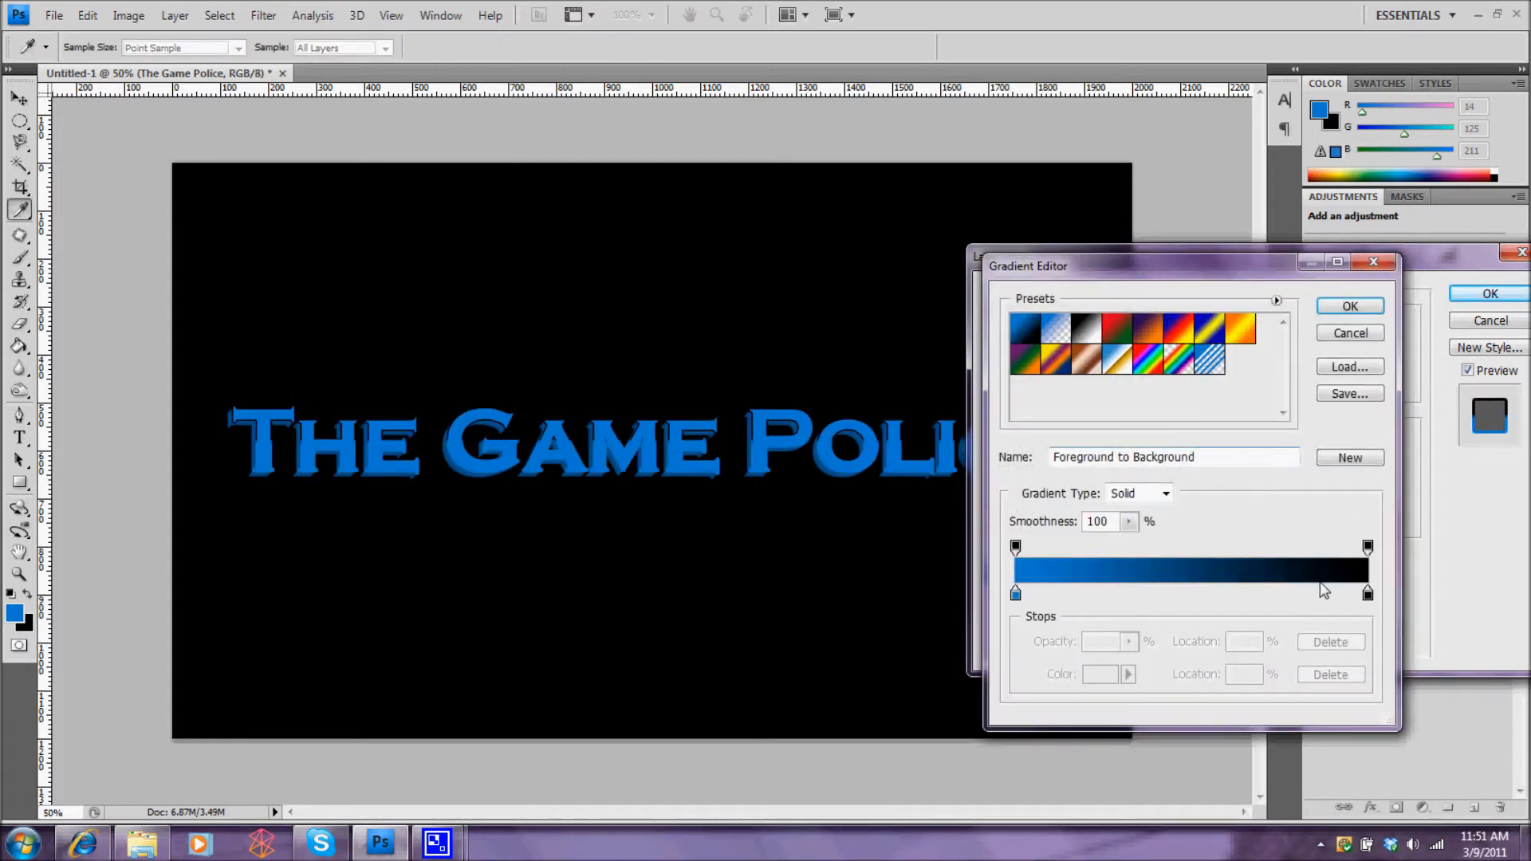
pyautogui.click(1367, 596)
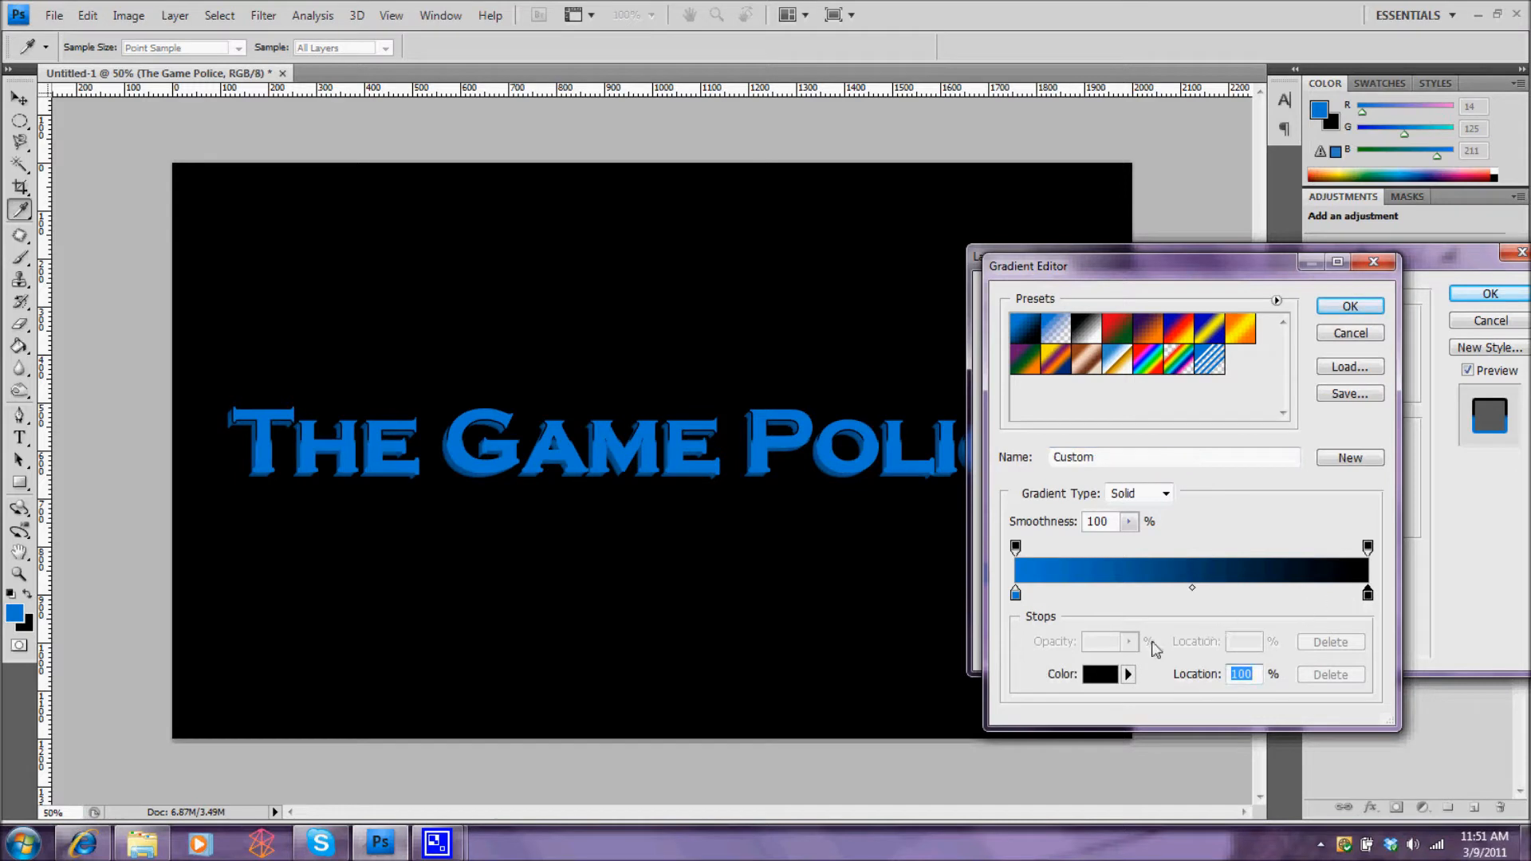
pyautogui.click(1098, 675)
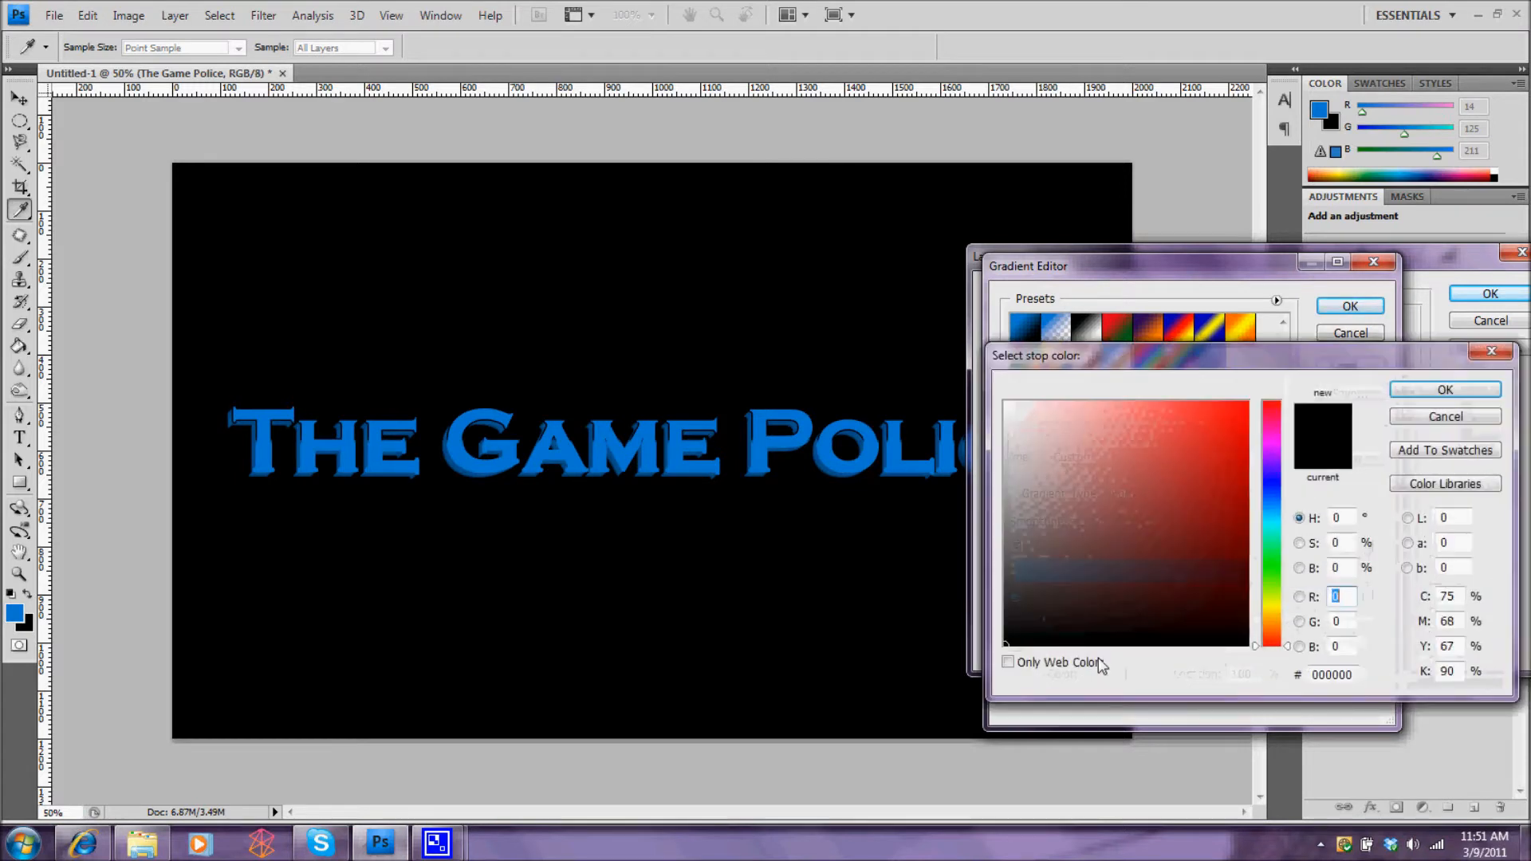
pyautogui.click(1271, 477)
pyautogui.moveTo(1229, 487)
pyautogui.mouseDown()
pyautogui.moveTo(1227, 521)
pyautogui.moveTo(1226, 462)
pyautogui.moveTo(1233, 507)
pyautogui.mouseUp()
pyautogui.click(1226, 569)
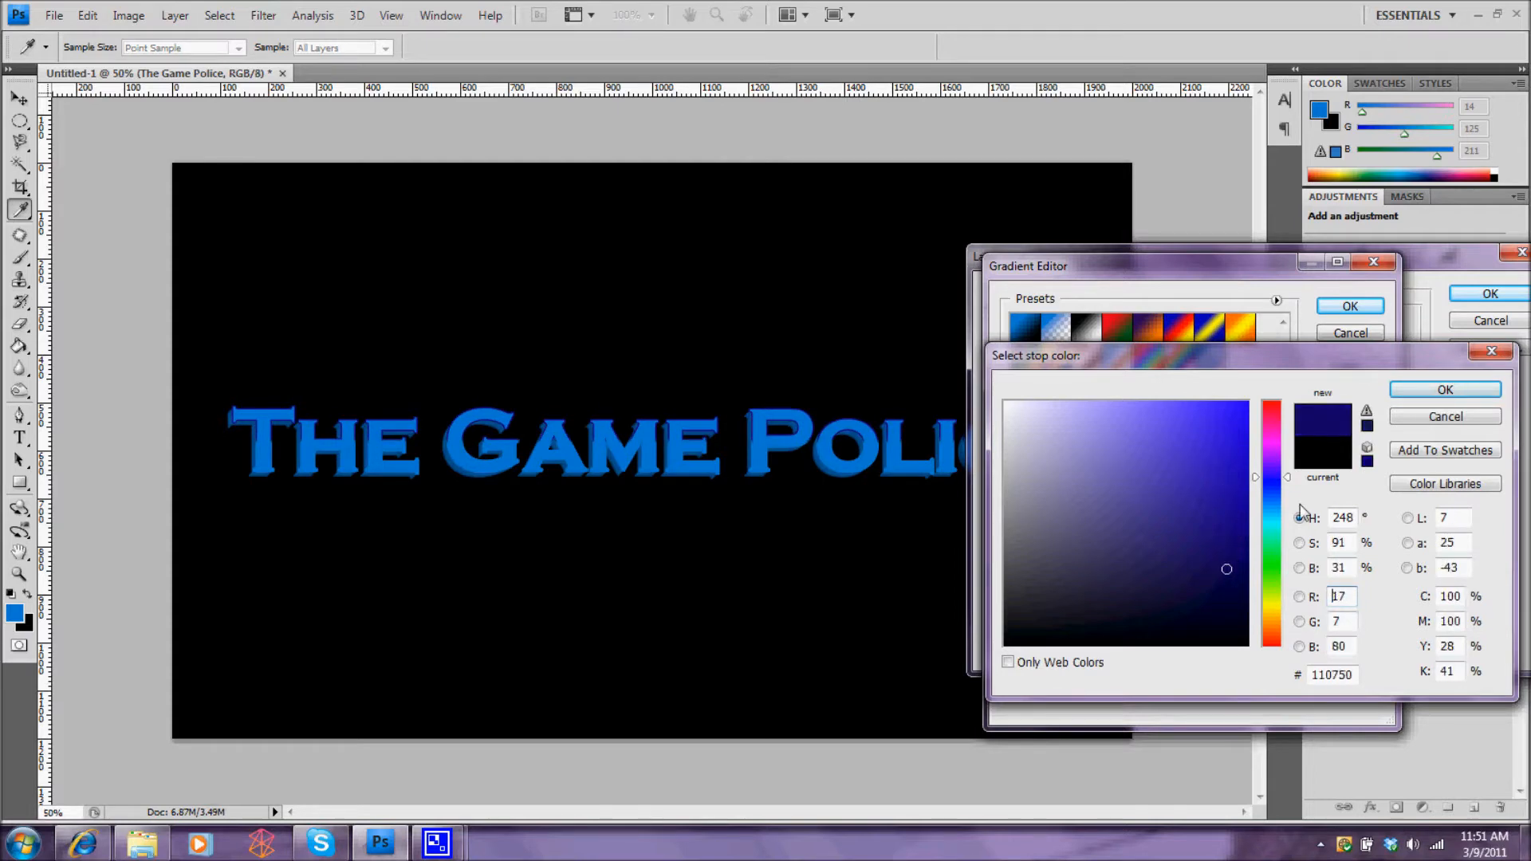
pyautogui.click(1433, 390)
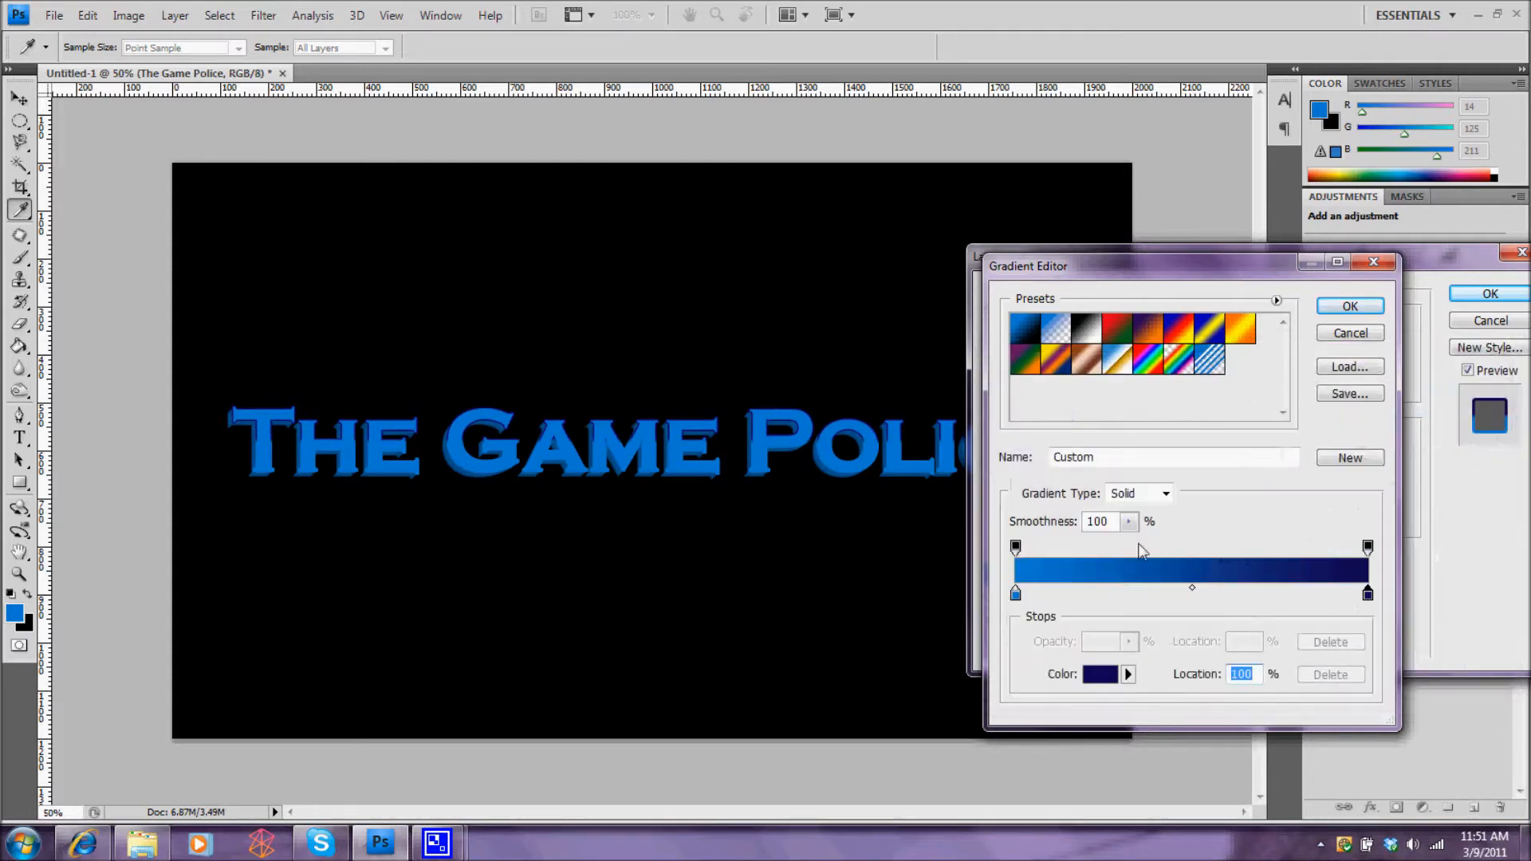
pyautogui.click(1368, 309)
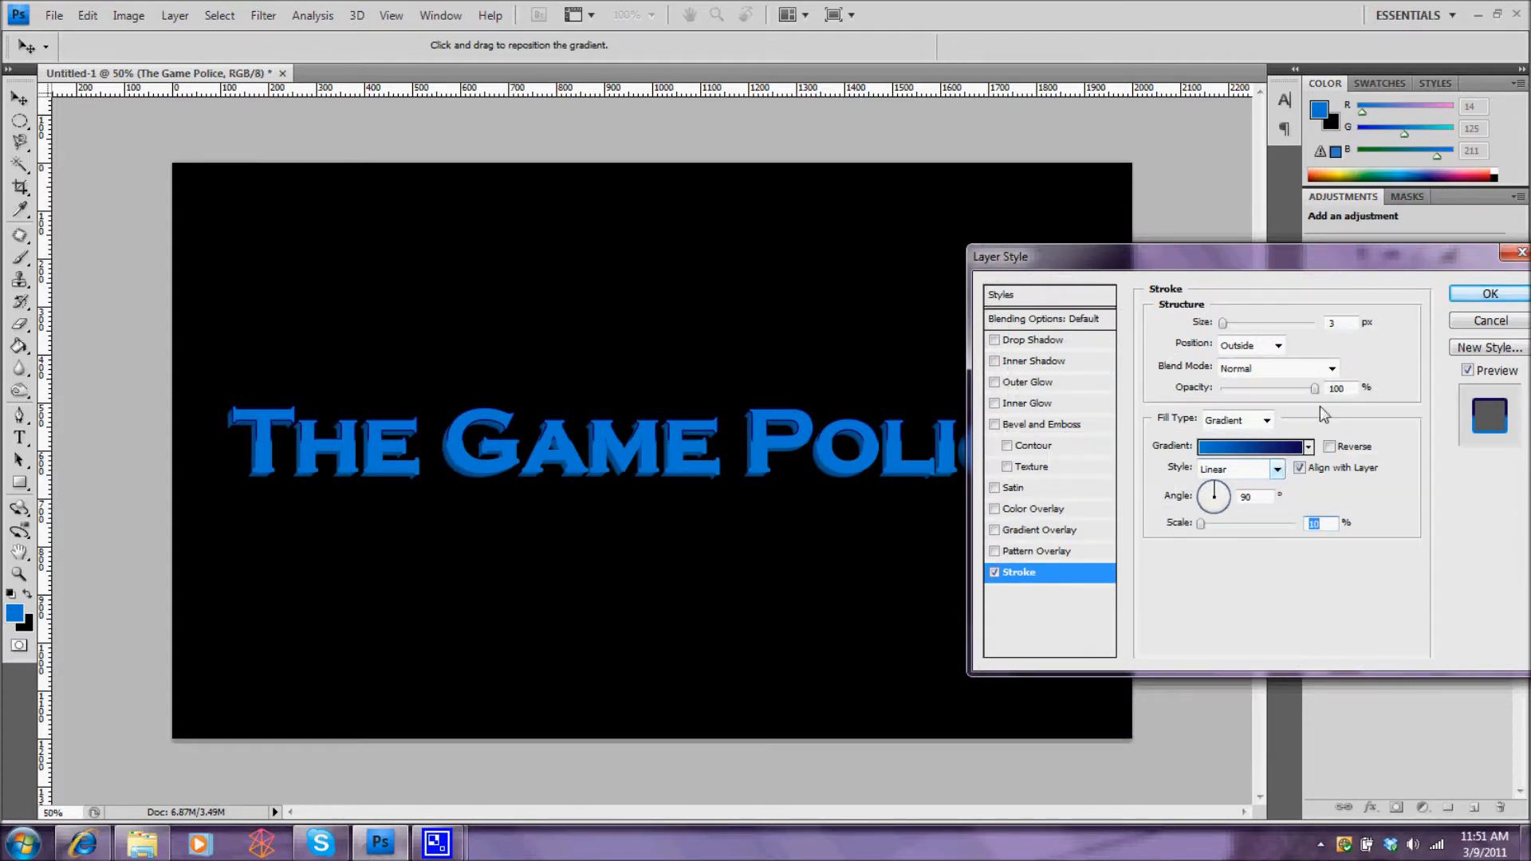
# Step: Keep the stroke position at Outside, slightly increase the gradient scale, and apply the layer style
pyautogui.click(1279, 351)
pyautogui.click(1283, 349)
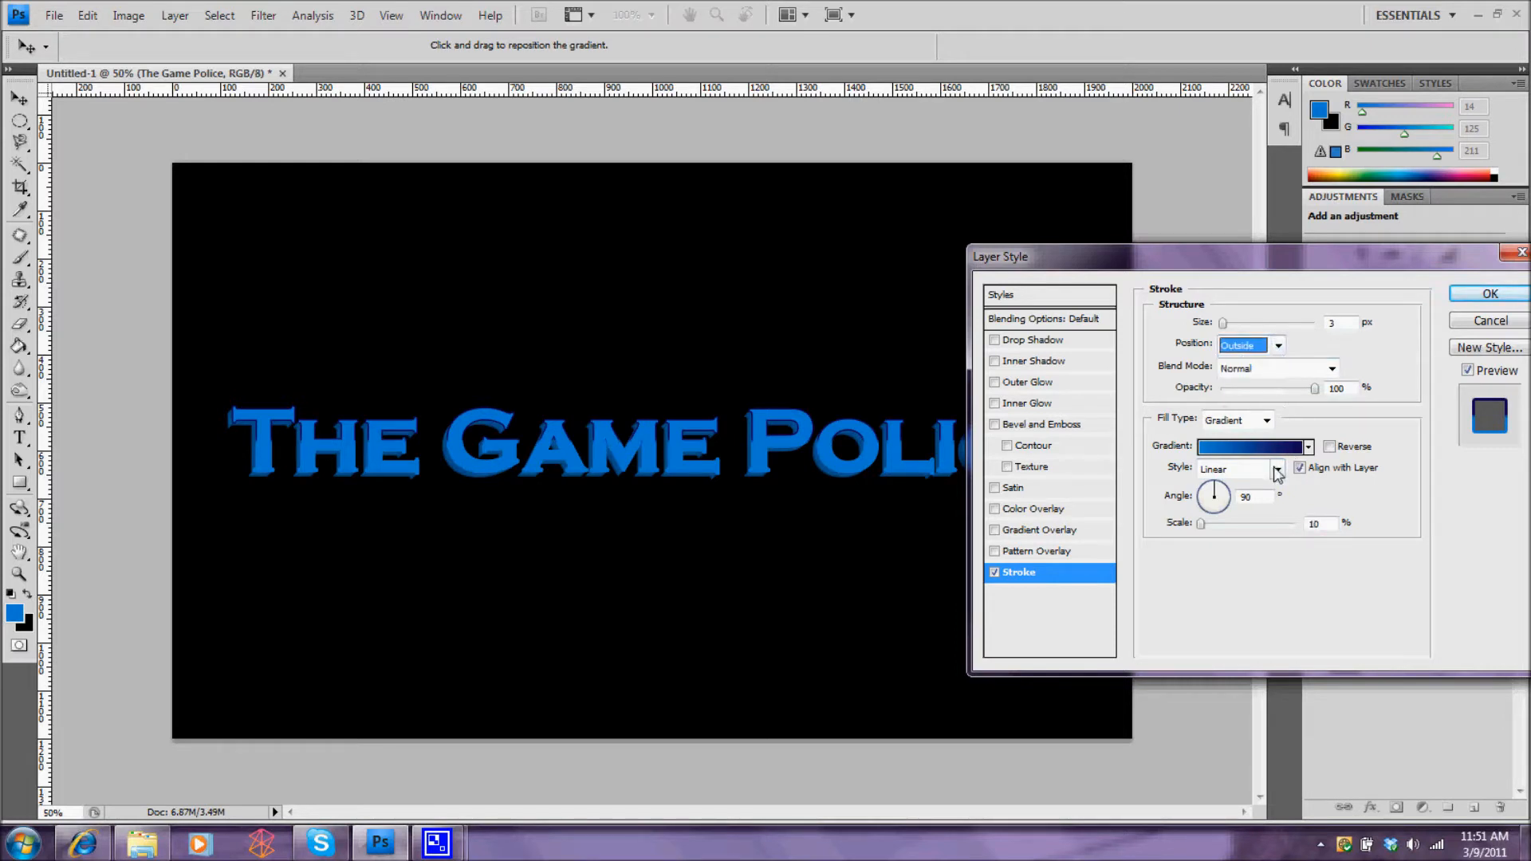
pyautogui.click(1201, 530)
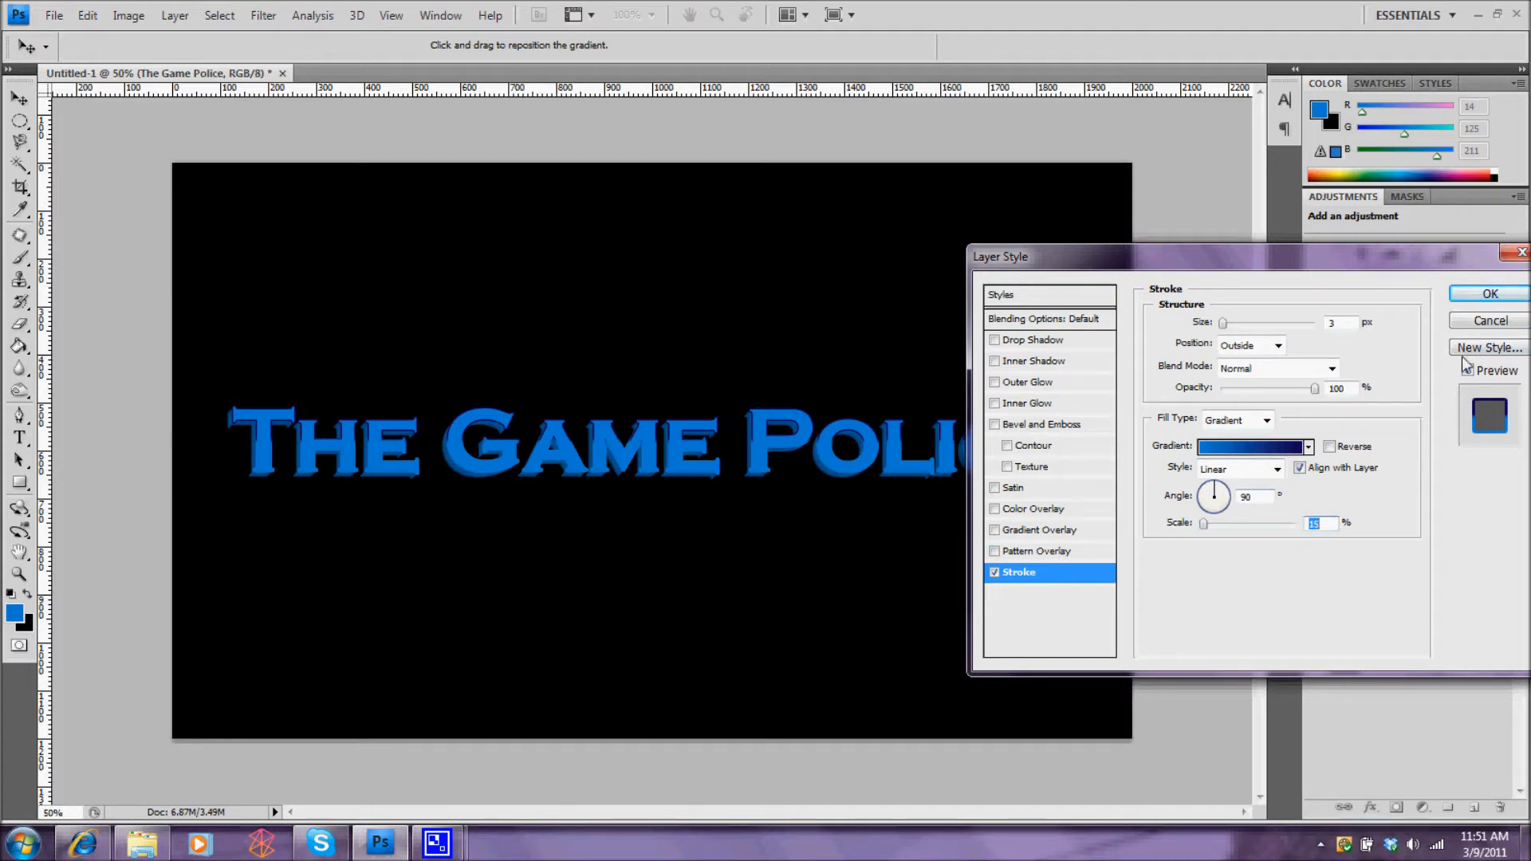
pyautogui.click(1485, 296)
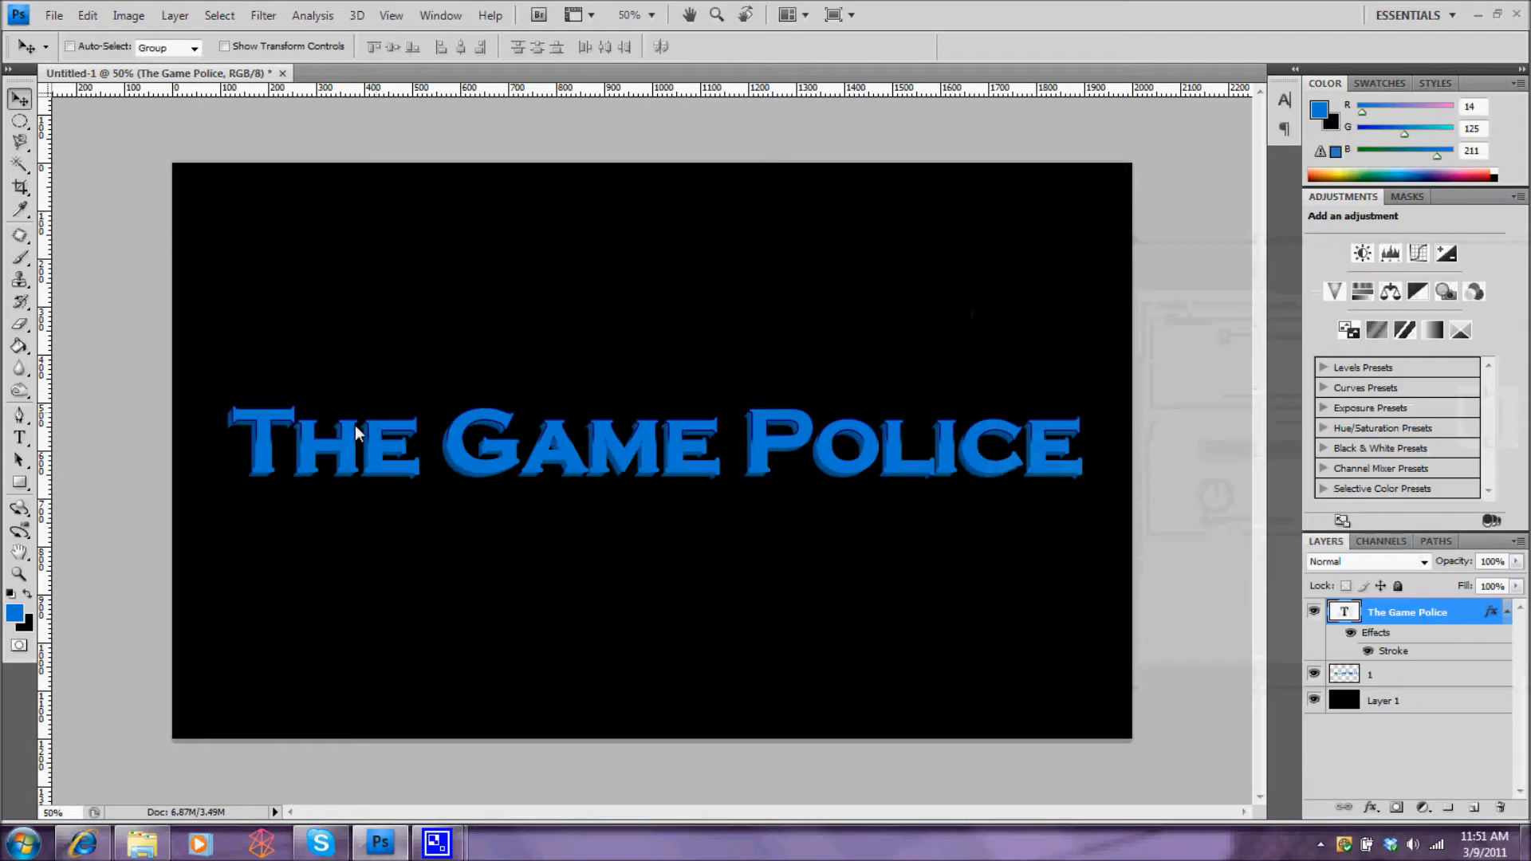
pyautogui.moveTo(1414, 610)
pyautogui.mouseDown()
pyautogui.moveTo(1409, 673)
pyautogui.moveTo(1397, 614)
pyautogui.mouseUp()
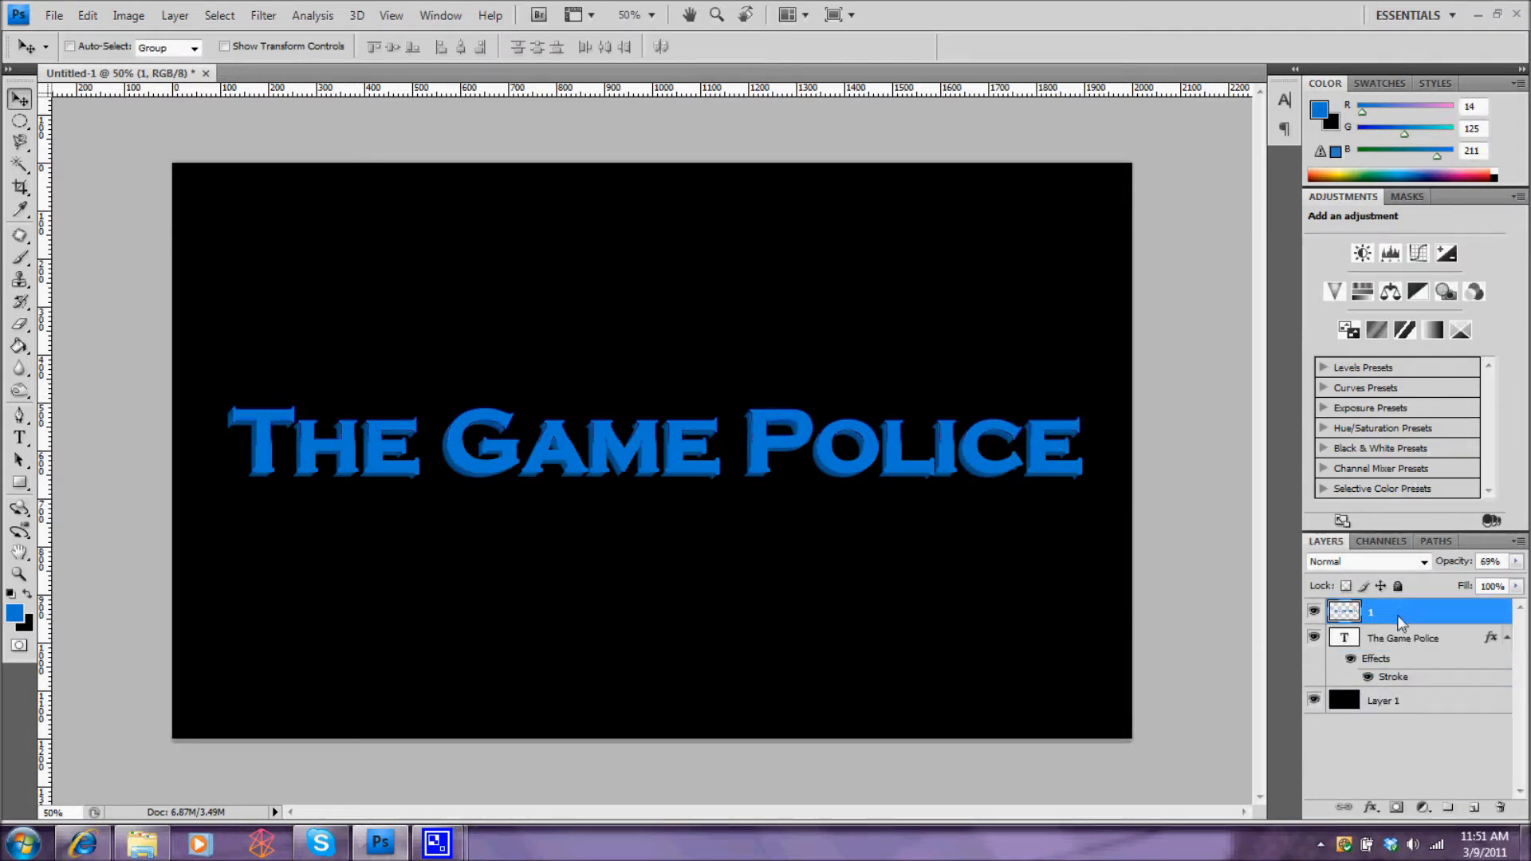
pyautogui.hotkey('ctrl', 'z')
pyautogui.hotkey('ctrl', 'z')
pyautogui.hotkey('ctrl', 'z')
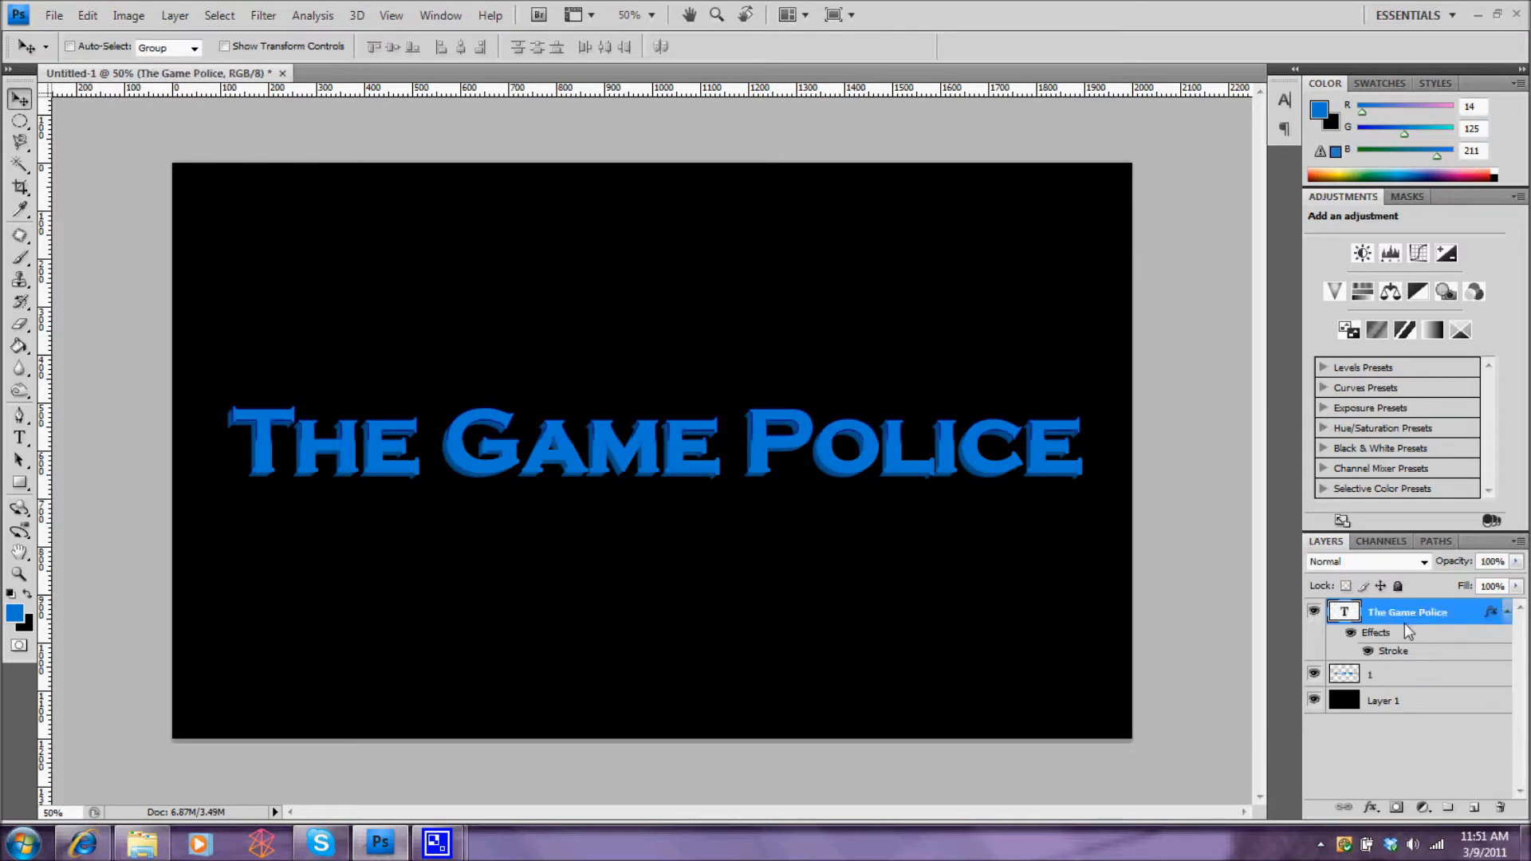
# Step: Undo the stroke on The Game Police text layer and move merged layer 1 above it
pyautogui.hotkey('ctrl', 'z')
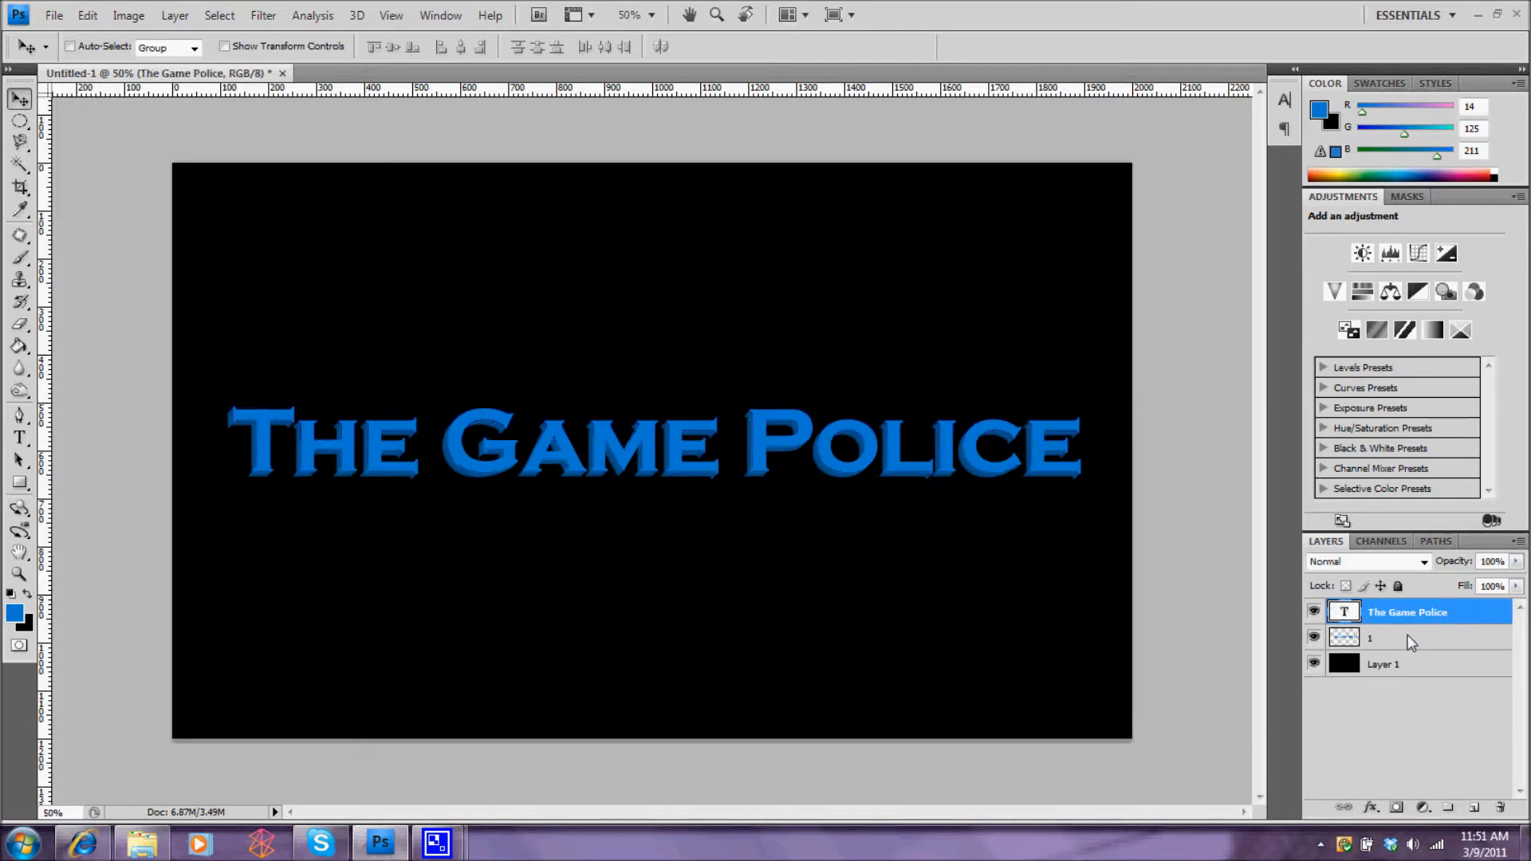
pyautogui.moveTo(1410, 612)
pyautogui.mouseDown()
pyautogui.moveTo(1410, 638)
pyautogui.moveTo(1404, 606)
pyautogui.mouseUp()
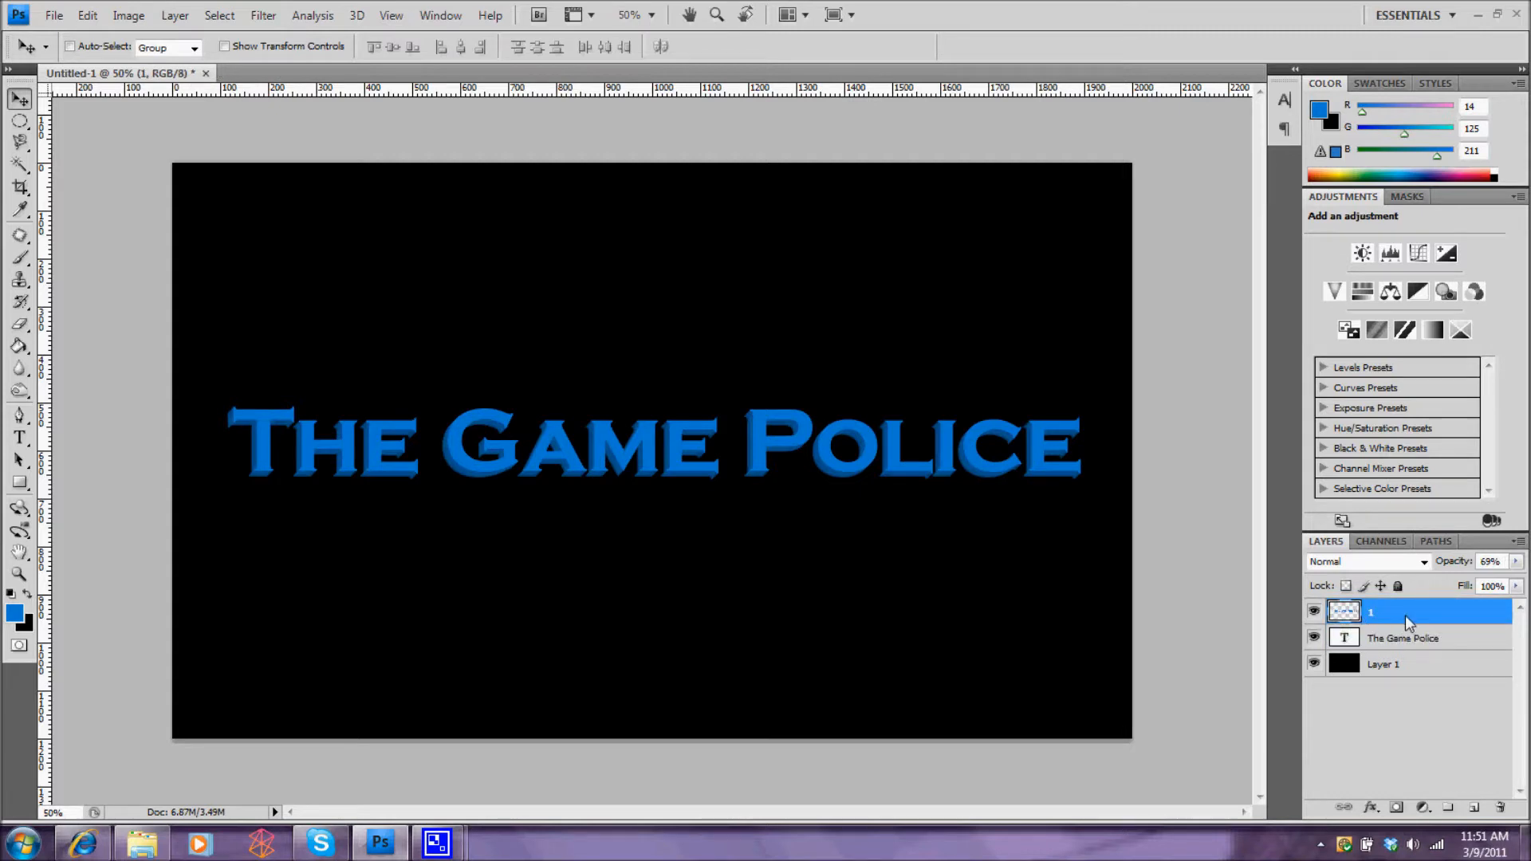
# Step: Add a 3 px outside stroke with a gradient fill to layer 1
pyautogui.doubleClick(1404, 615)
pyautogui.click(1014, 573)
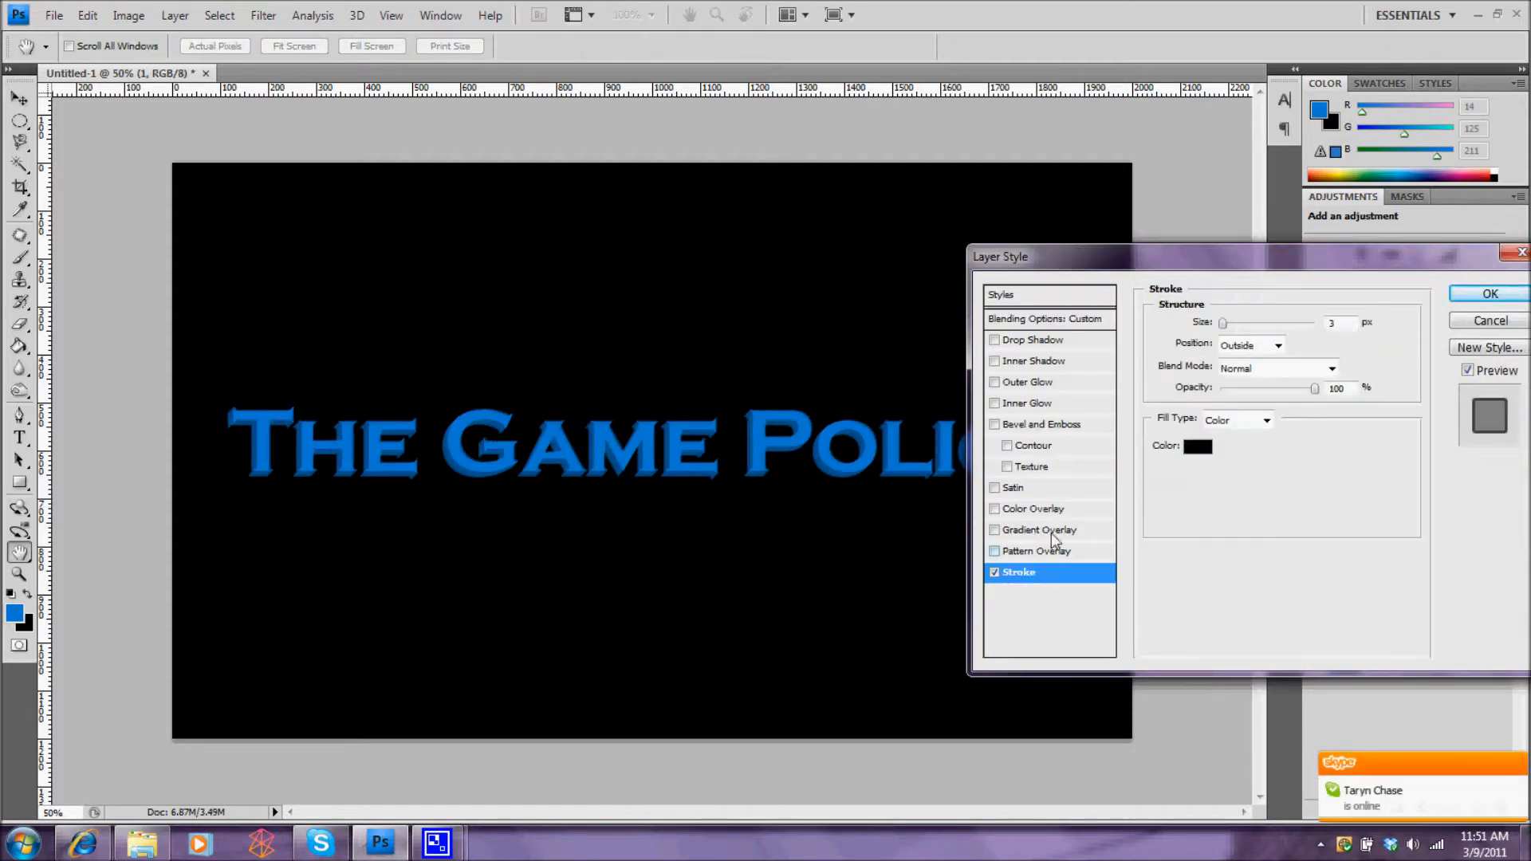
pyautogui.click(1236, 420)
pyautogui.click(1234, 442)
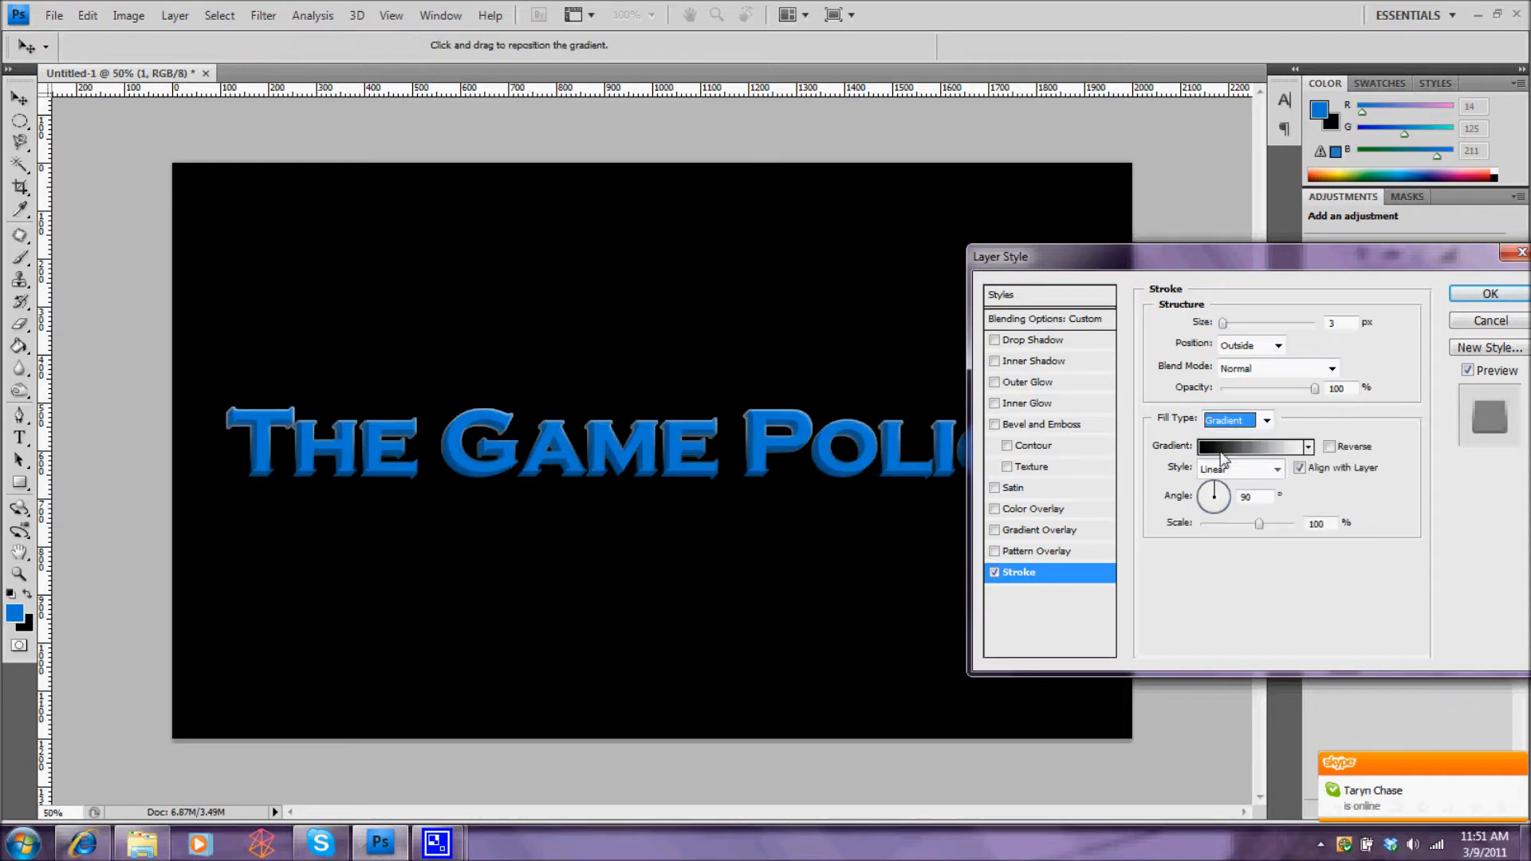
# Step: Change the black stop of the stroke gradient to a dark navy blue
pyautogui.click(1250, 448)
pyautogui.click(1015, 594)
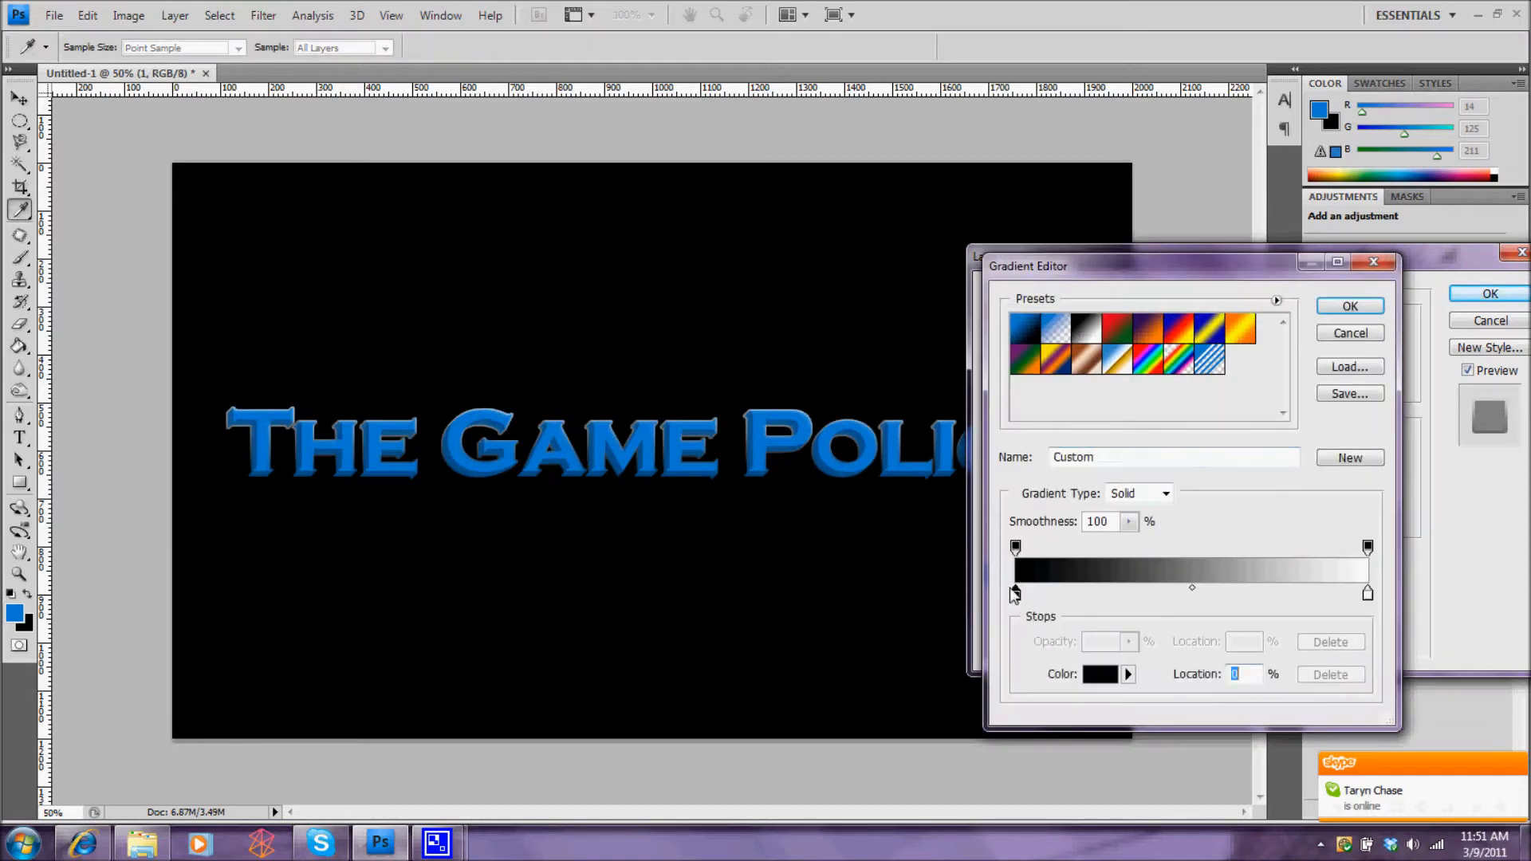
pyautogui.click(1104, 674)
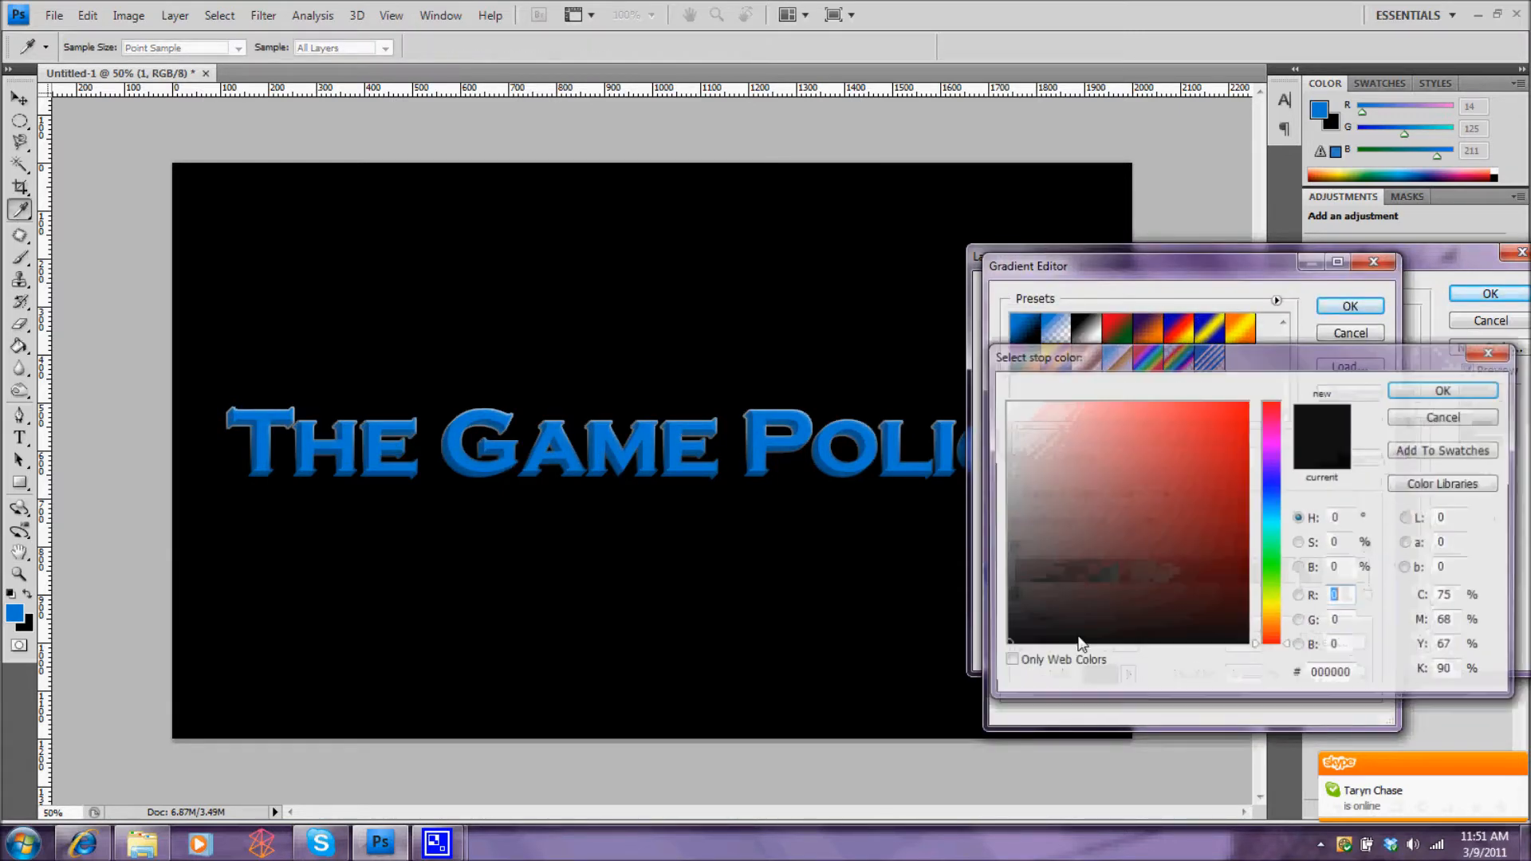
pyautogui.click(1269, 488)
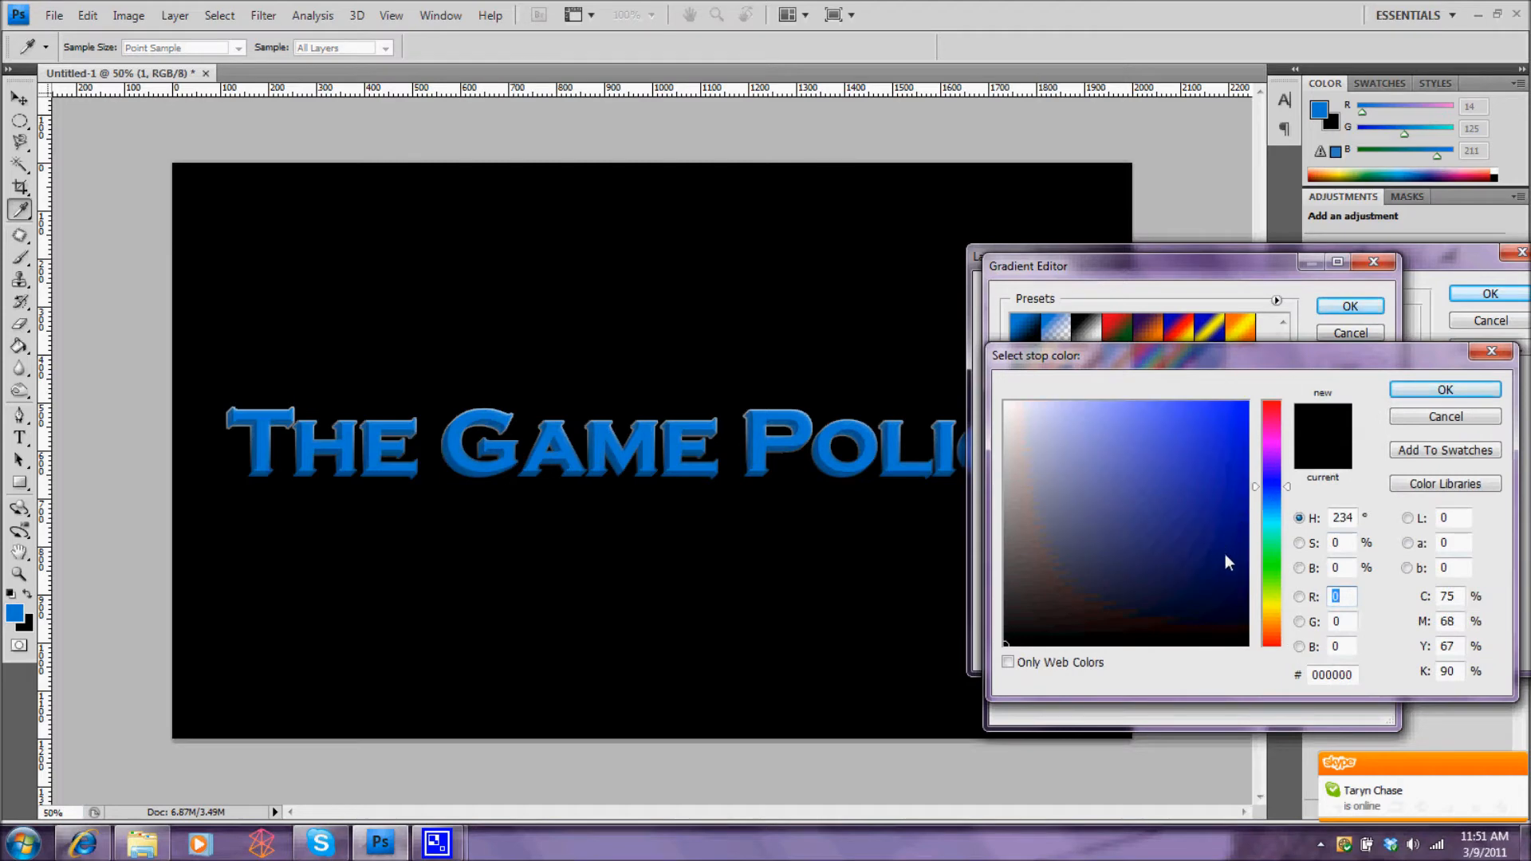
pyautogui.click(1229, 576)
pyautogui.click(1444, 389)
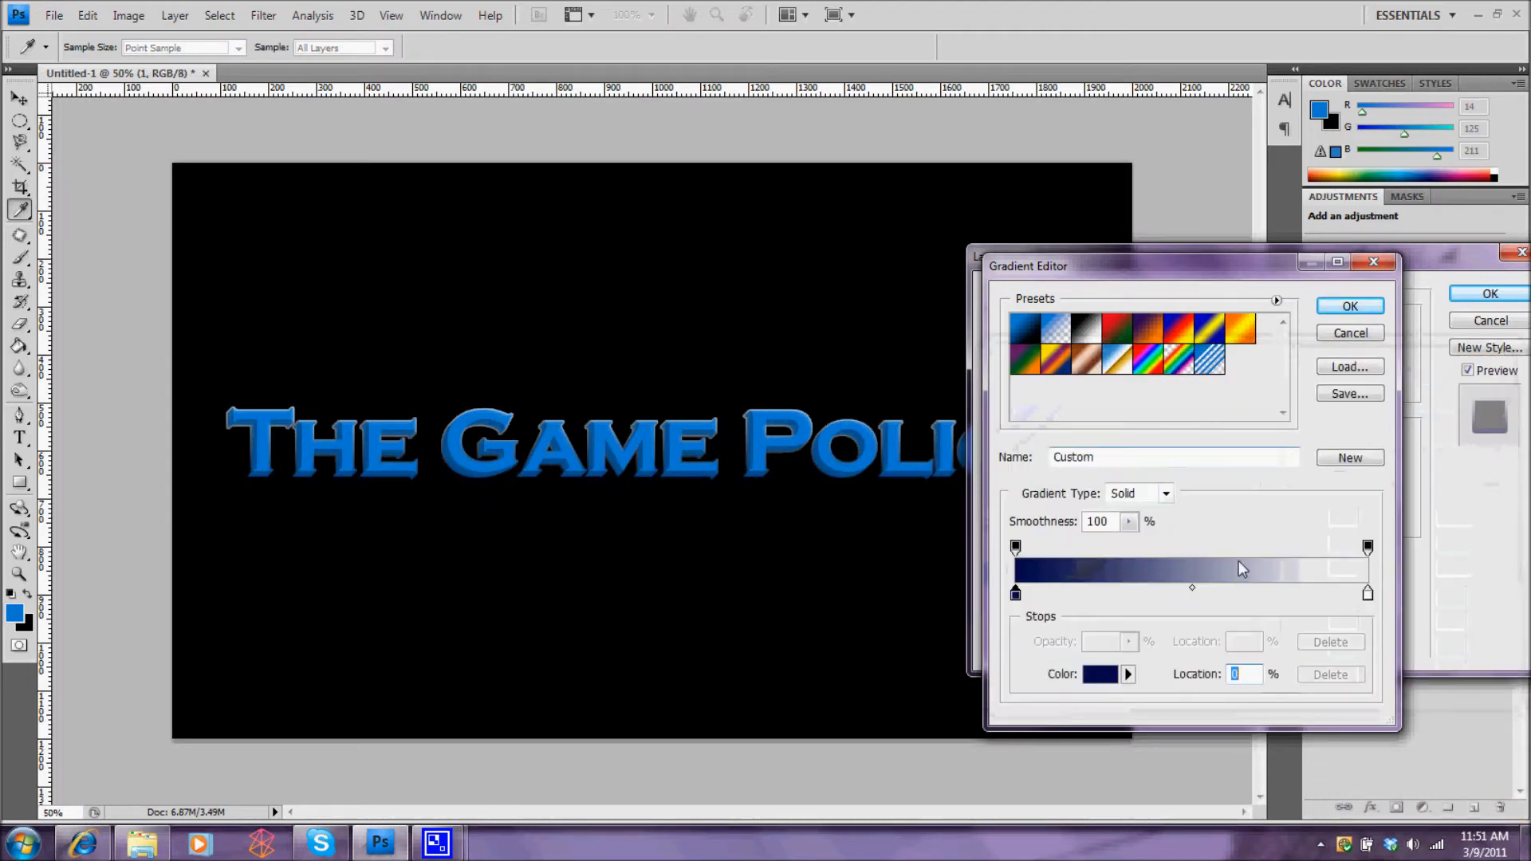
# Step: Change the white end stop of the stroke gradient to light blue 5f75f9 and accept the gradient
pyautogui.click(1367, 594)
pyautogui.click(1113, 673)
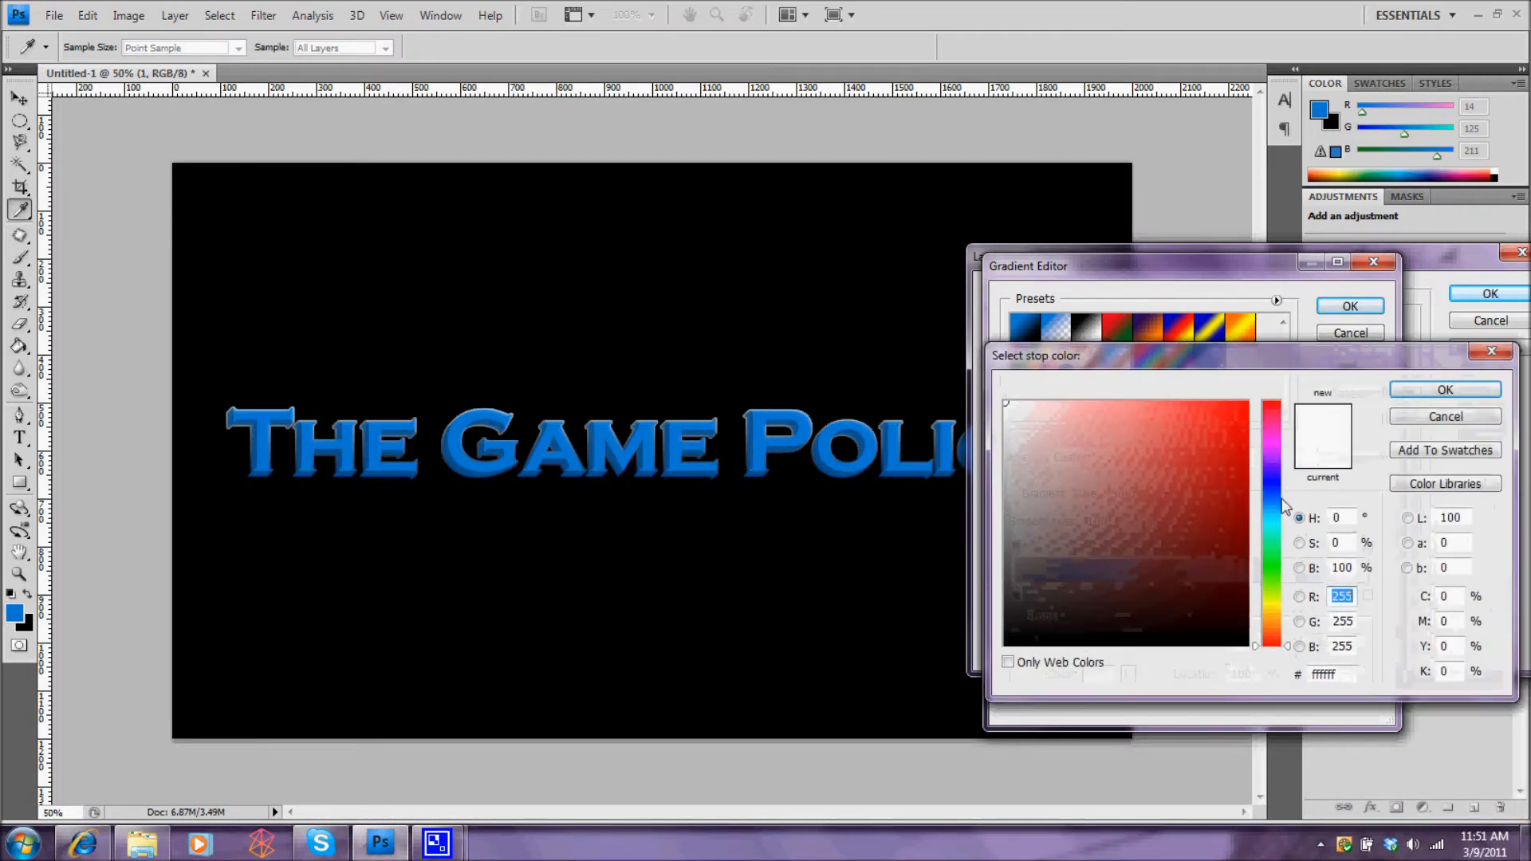
pyautogui.click(1271, 488)
pyautogui.moveTo(1219, 475); pyautogui.dragTo(1253, 429)
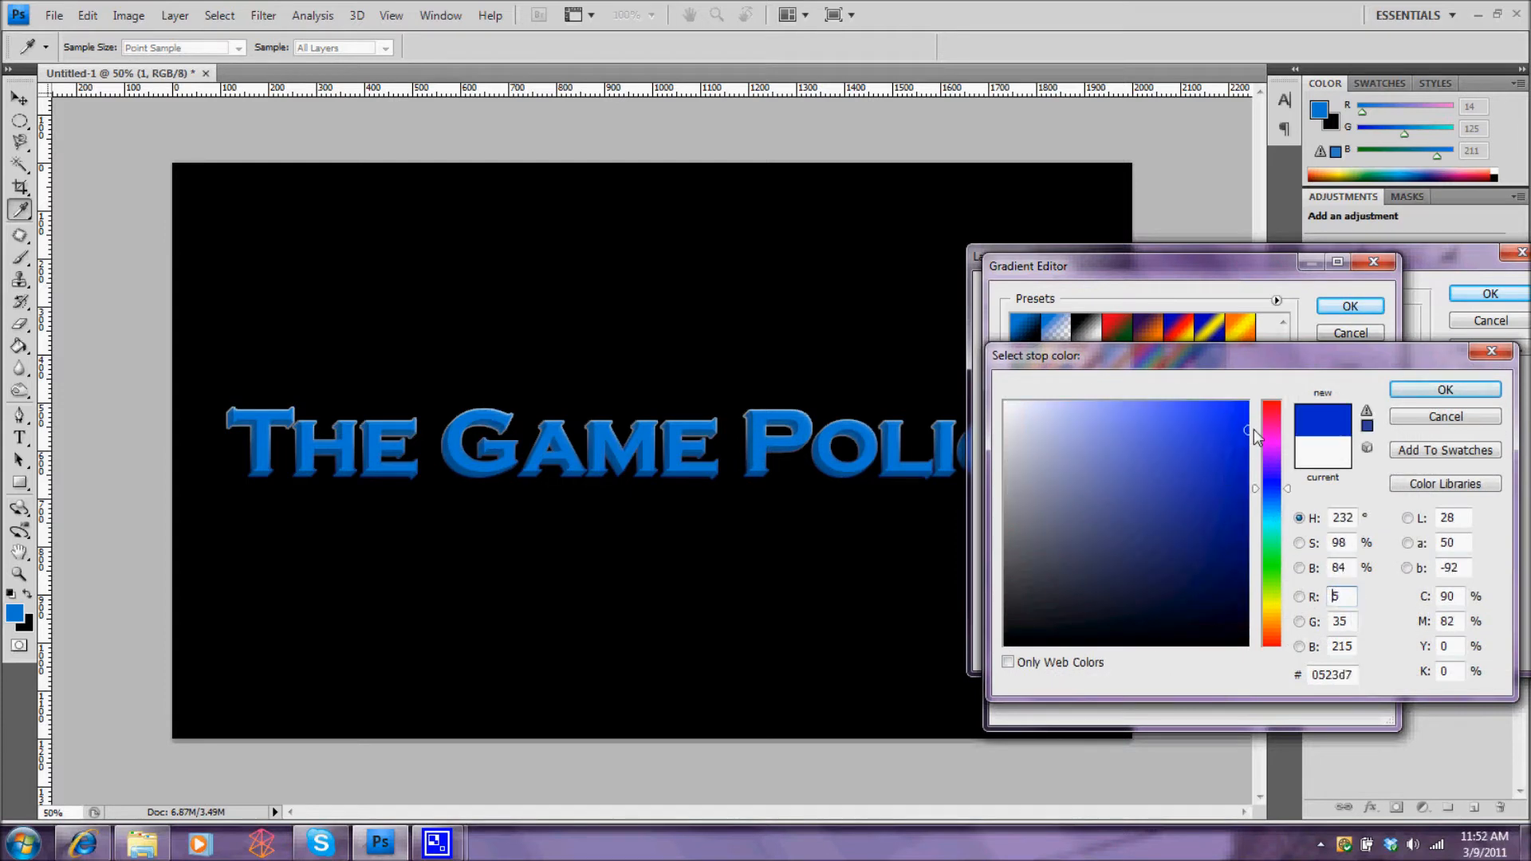
pyautogui.click(1445, 389)
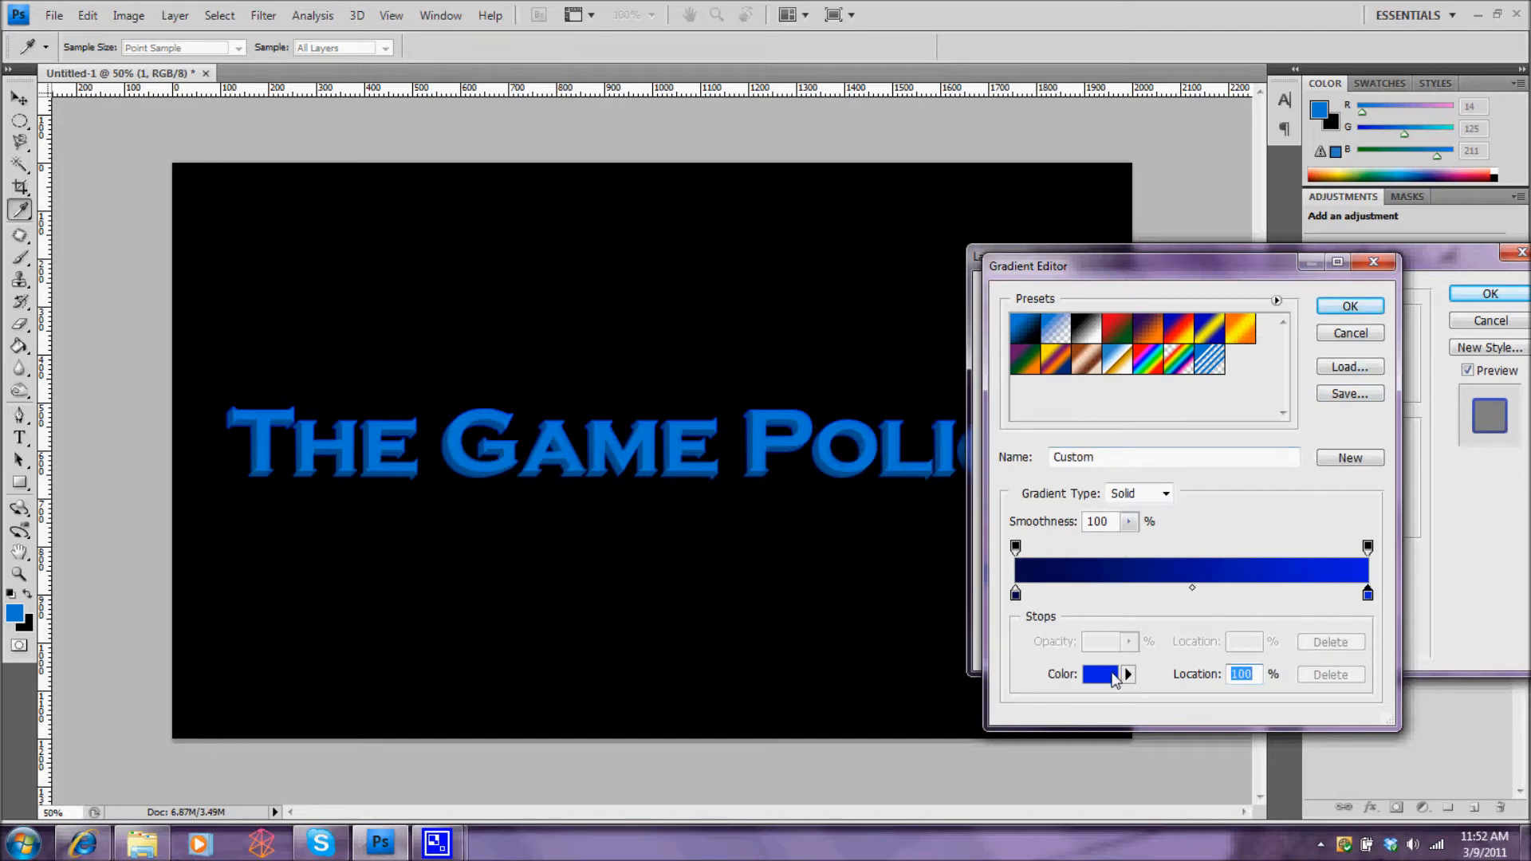
pyautogui.click(1100, 674)
pyautogui.moveTo(1223, 429); pyautogui.dragTo(1155, 408)
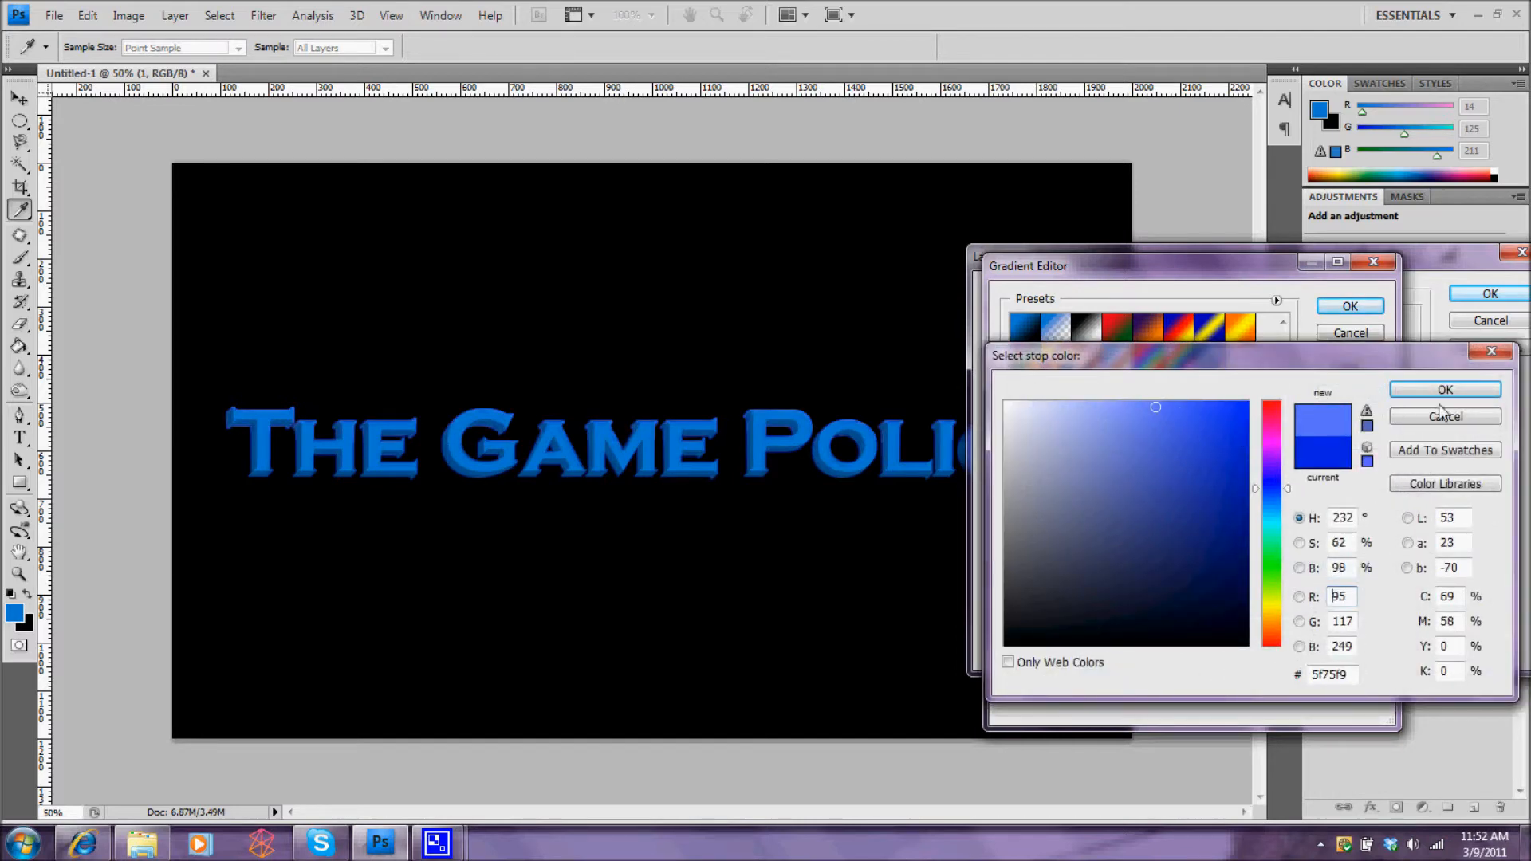
pyautogui.click(1439, 392)
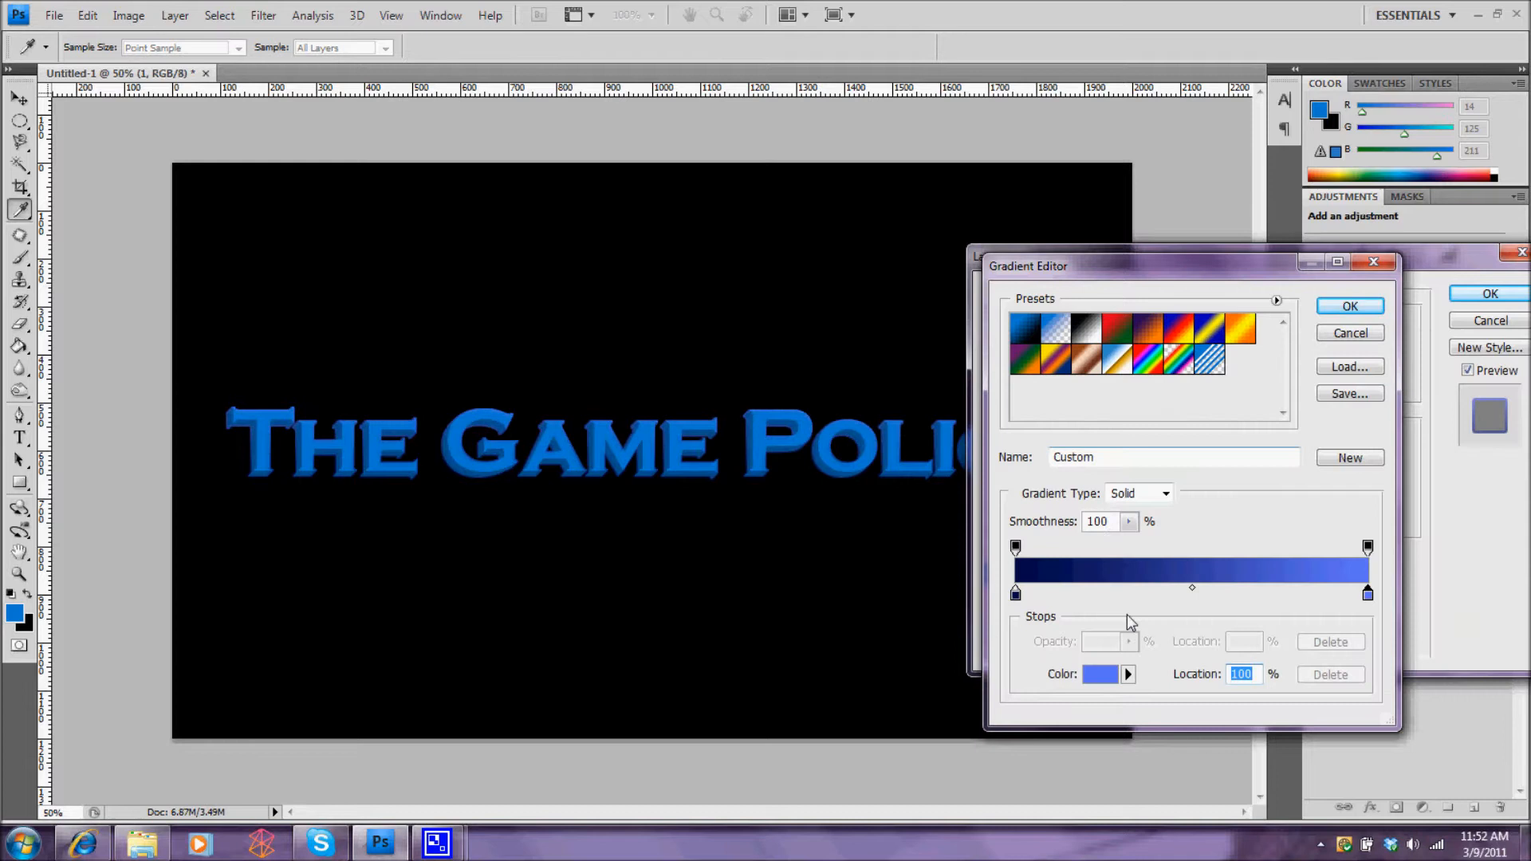
pyautogui.click(1359, 312)
# Step: Apply the stroke with a gradient scale of 10% and move The Game Police text layer above layer 1
pyautogui.moveTo(1260, 526); pyautogui.dragTo(1205, 527)
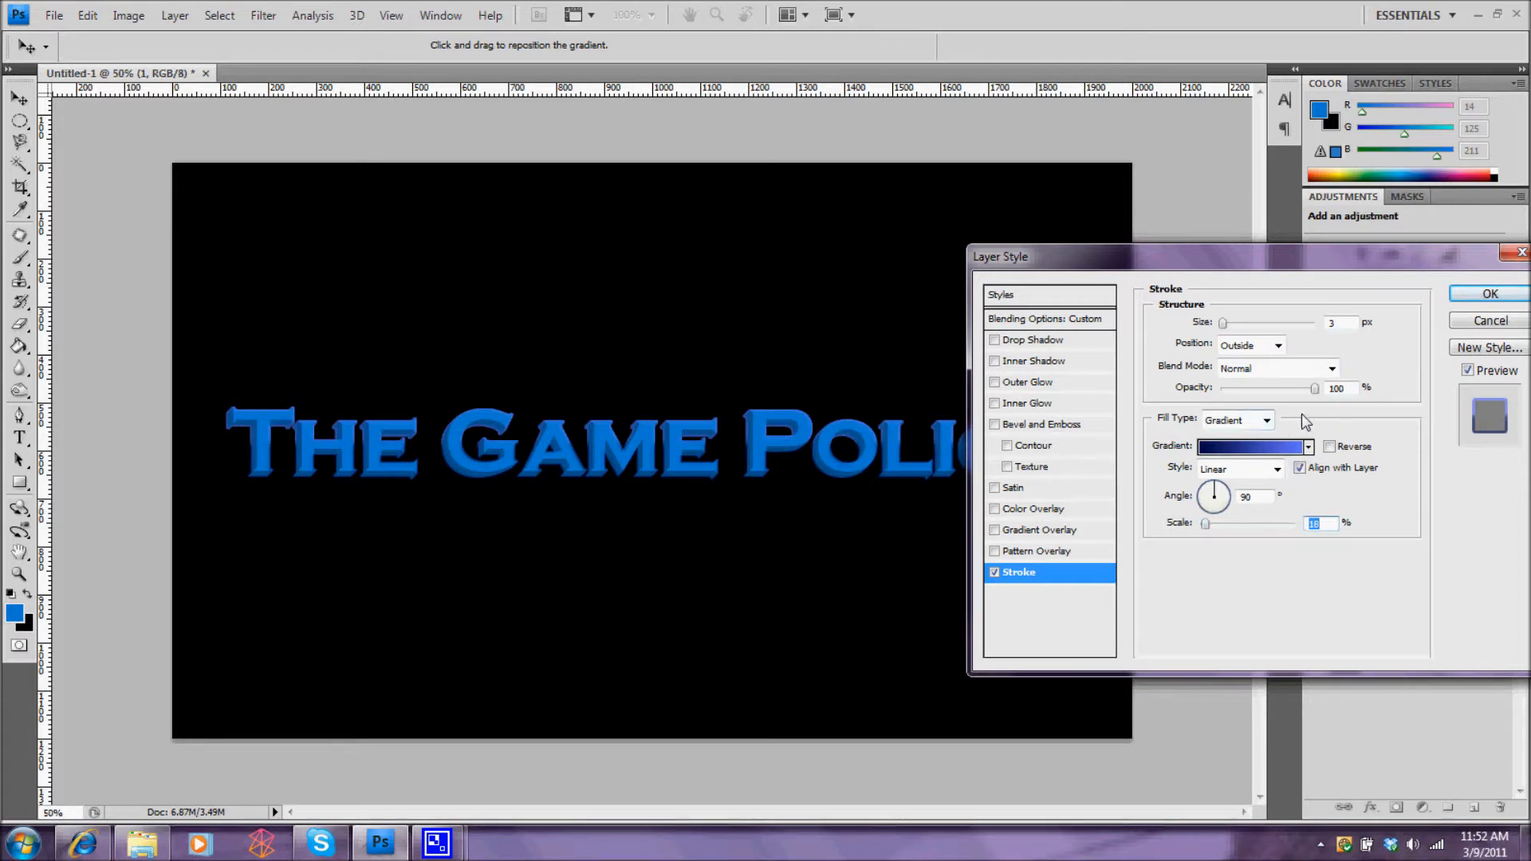
pyautogui.click(1488, 296)
pyautogui.moveTo(1425, 673); pyautogui.dragTo(1433, 613)
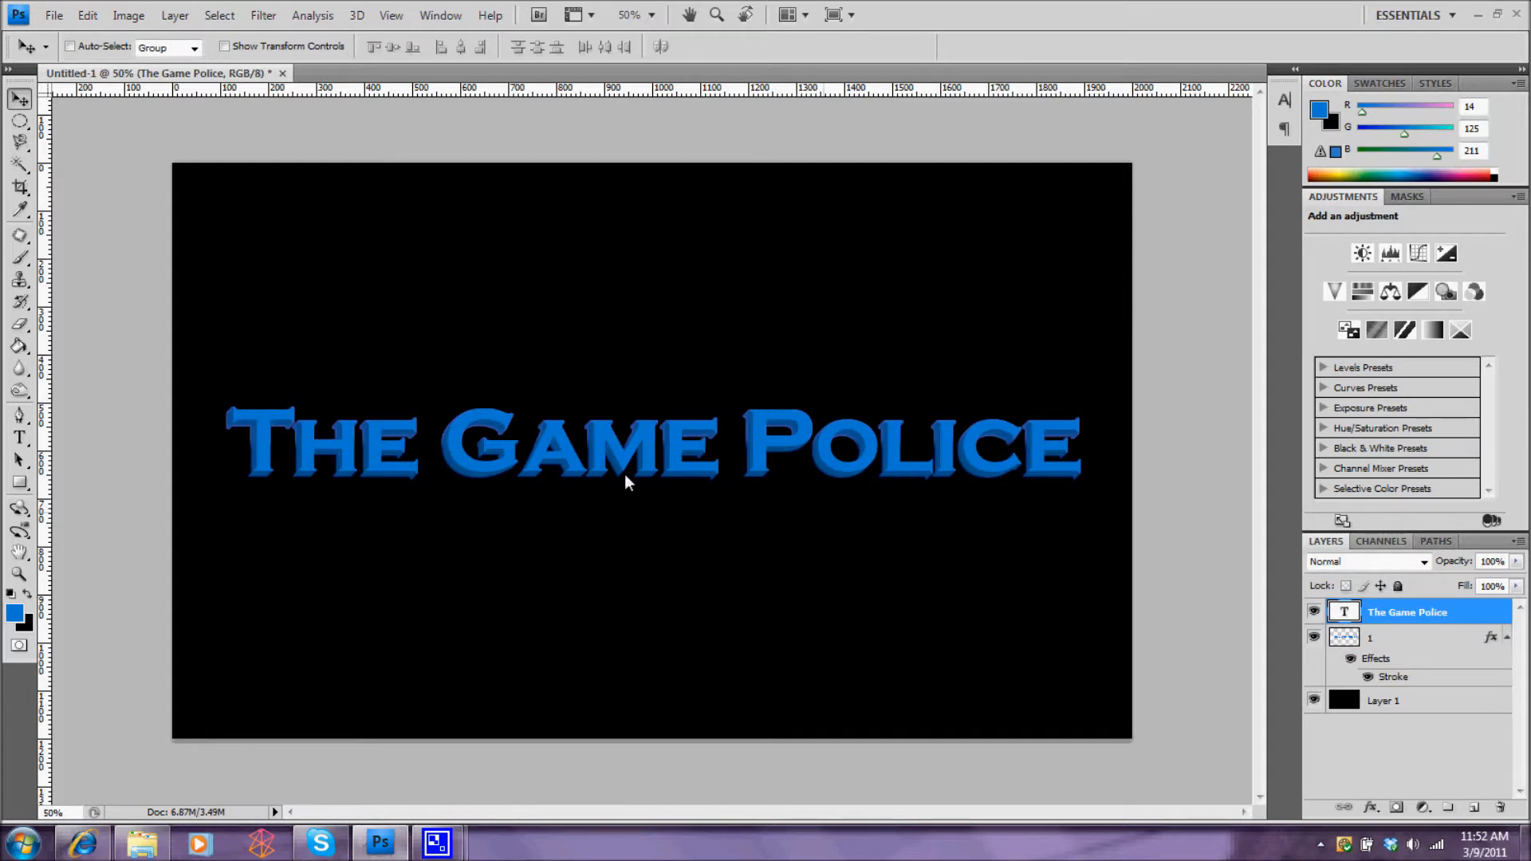
# Step: On layer 1, outline the extruded face under the foot of the T with the Polygonal Lasso
pyautogui.click(19, 573)
pyautogui.click(305, 493)
pyautogui.click(295, 471)
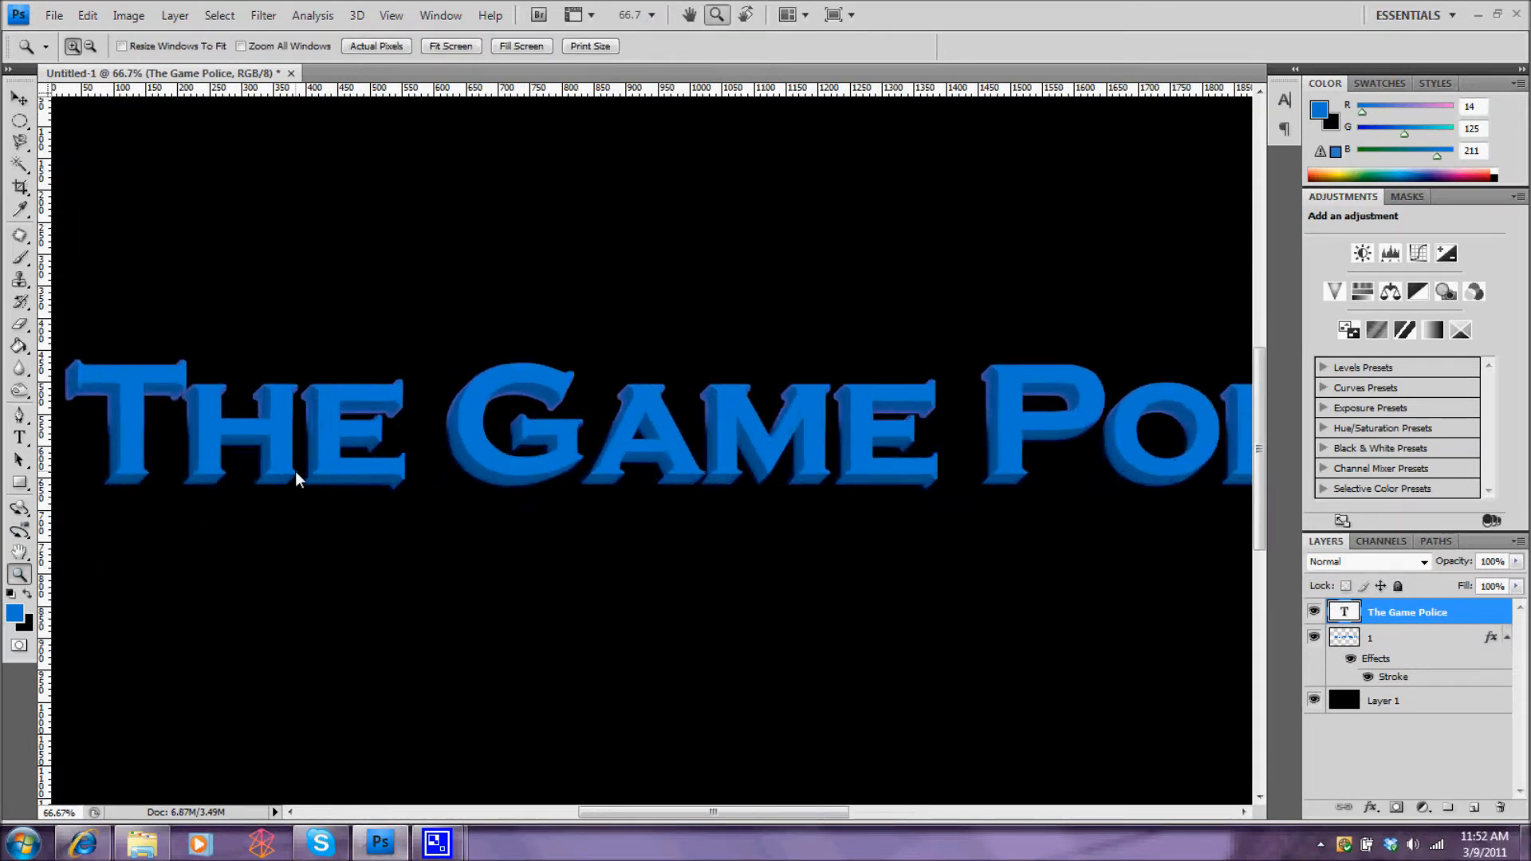
pyautogui.click(295, 471)
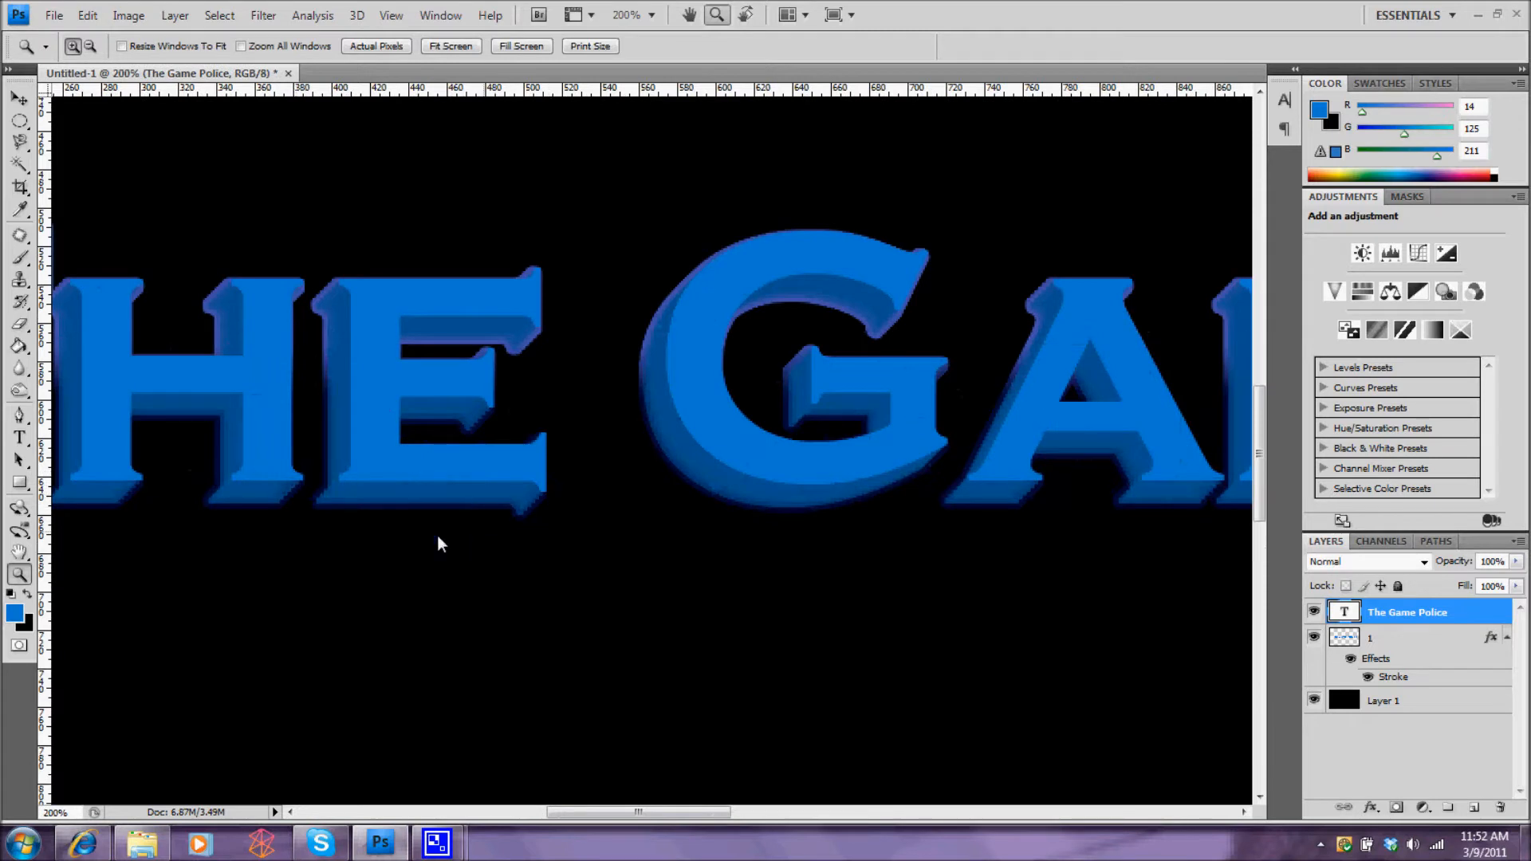
pyautogui.moveTo(581, 811); pyautogui.dragTo(508, 797)
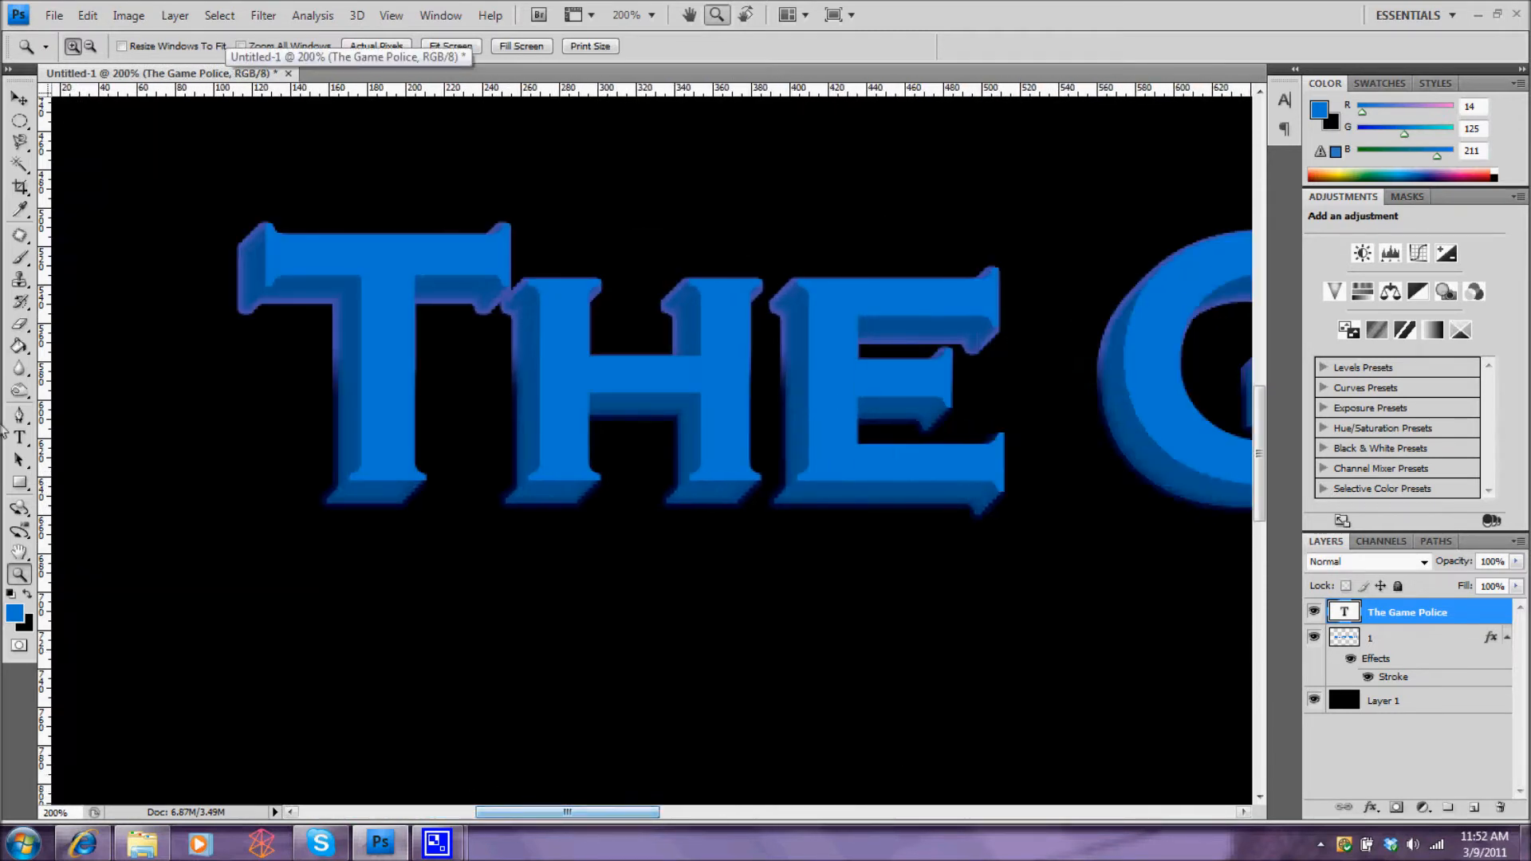
pyautogui.moveTo(21, 125); pyautogui.dragTo(65, 120)
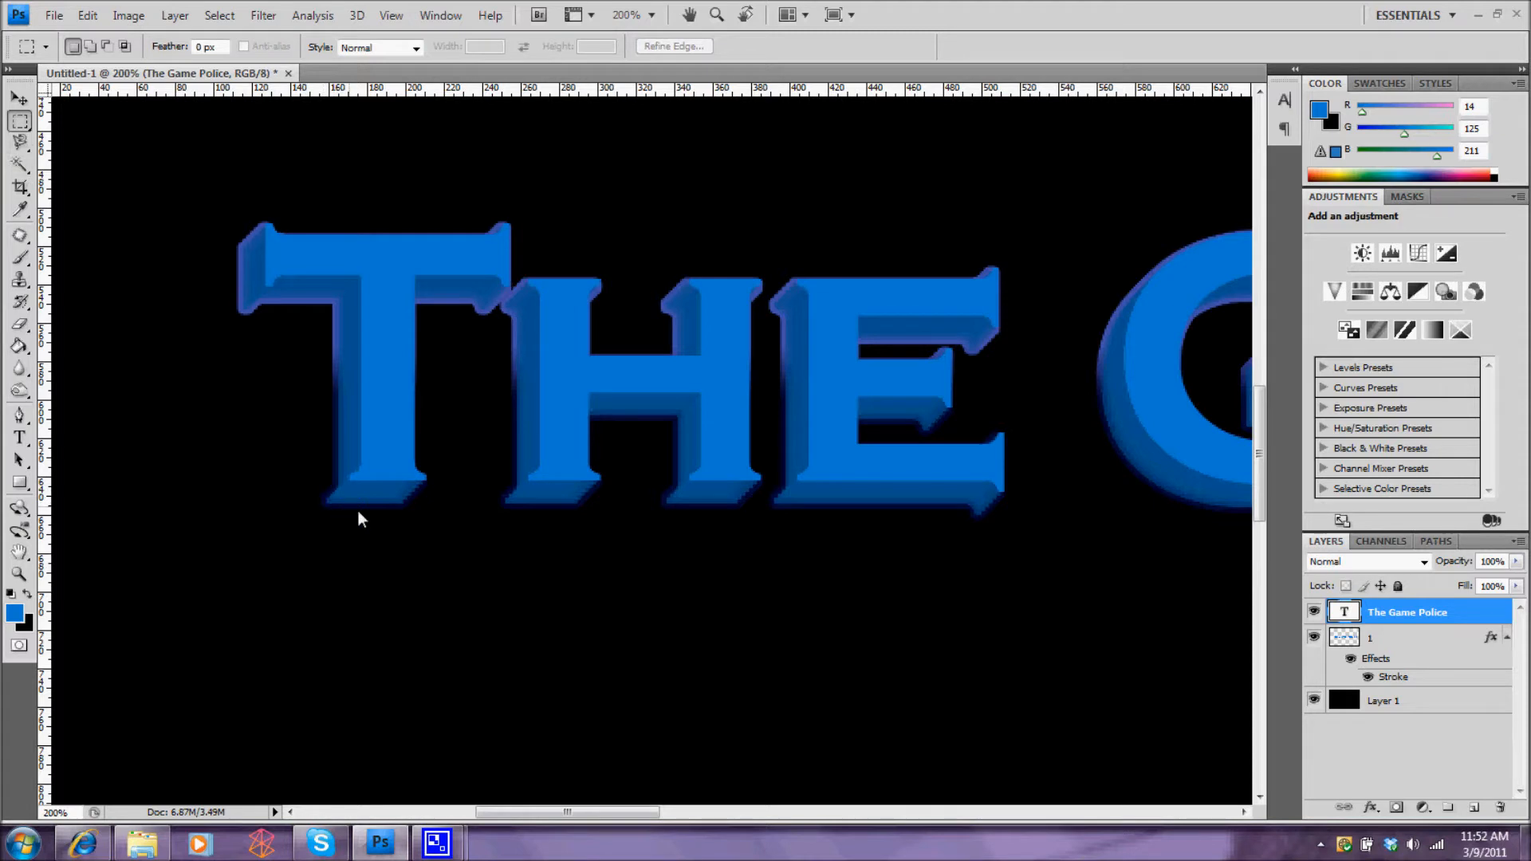
pyautogui.click(1395, 638)
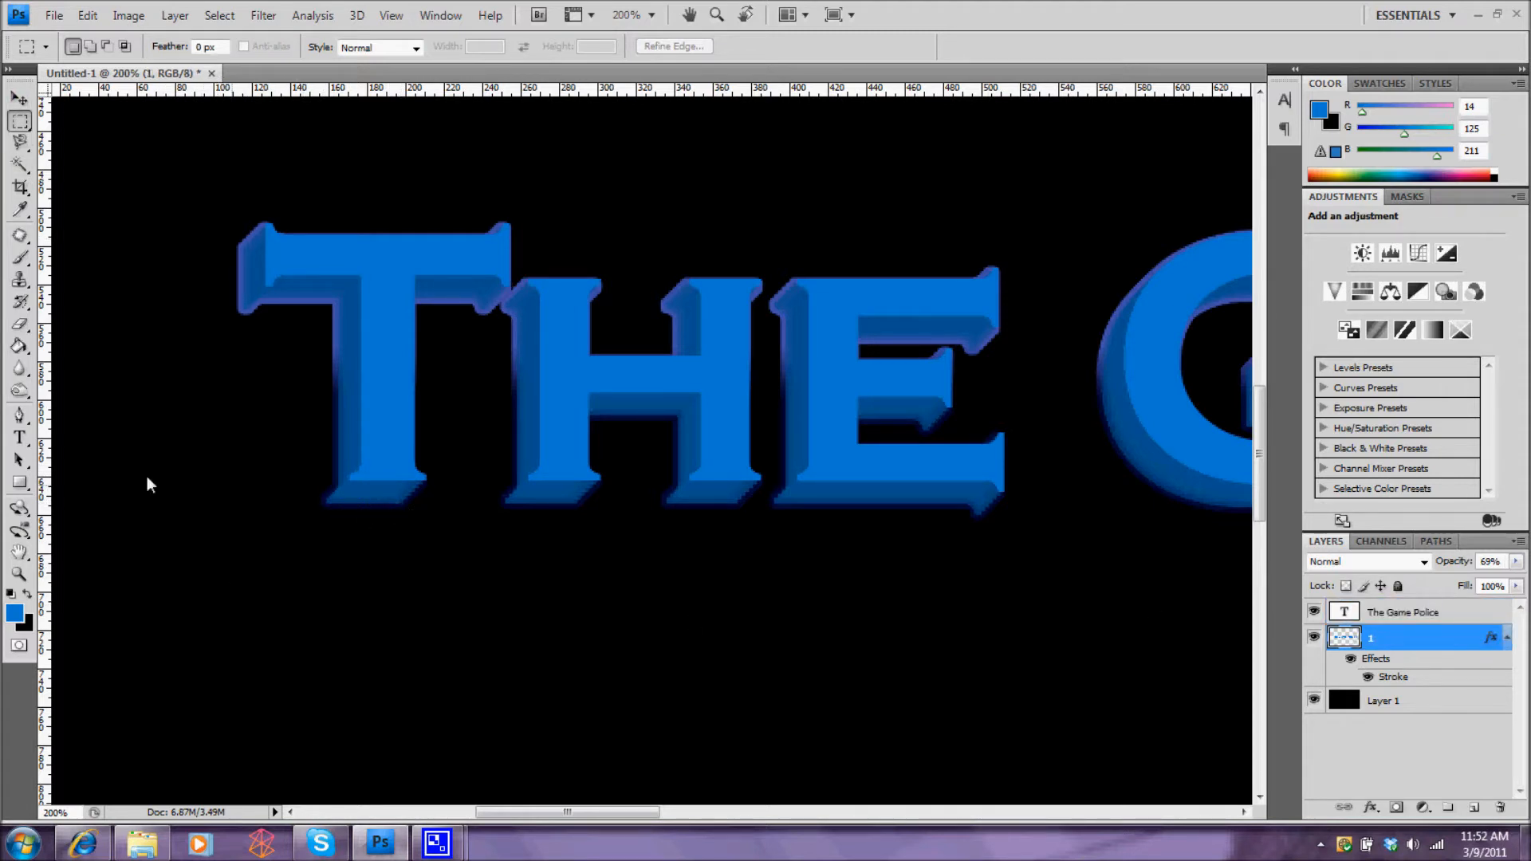
pyautogui.click(17, 168)
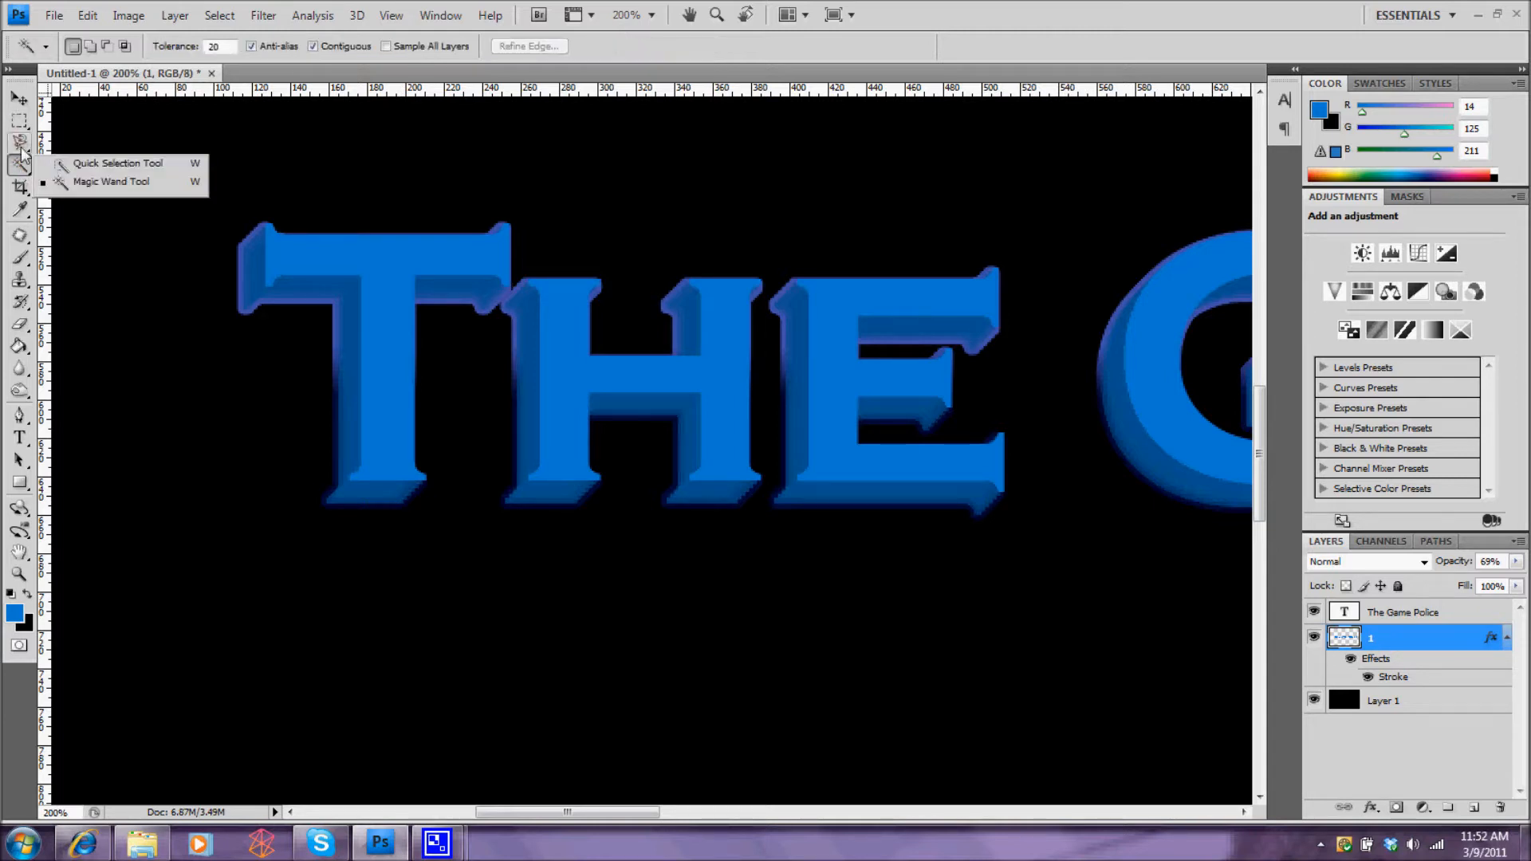
pyautogui.click(20, 142)
pyautogui.click(118, 160)
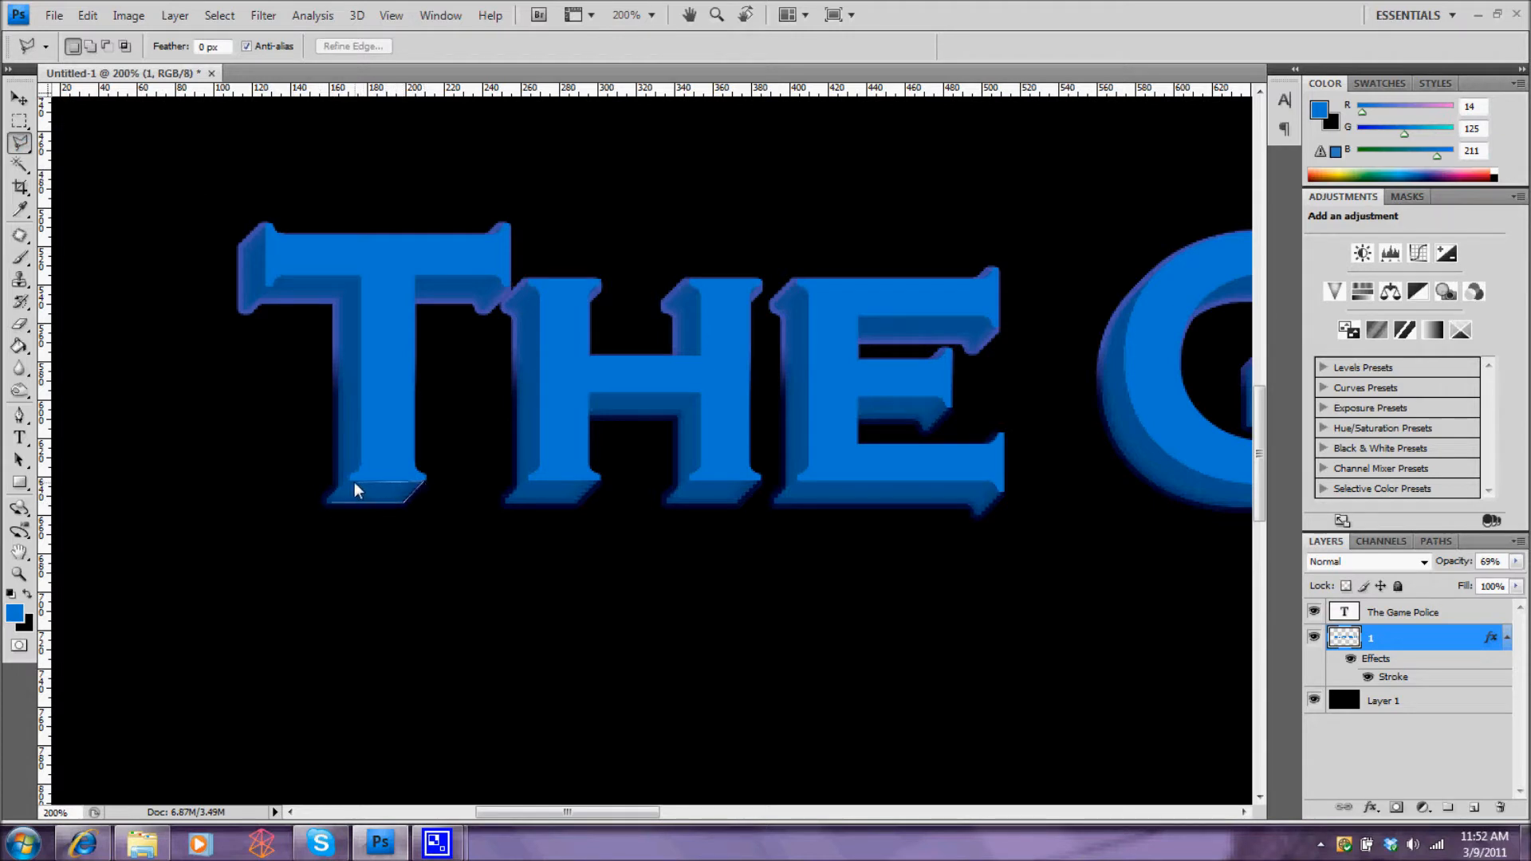
pyautogui.click(329, 501)
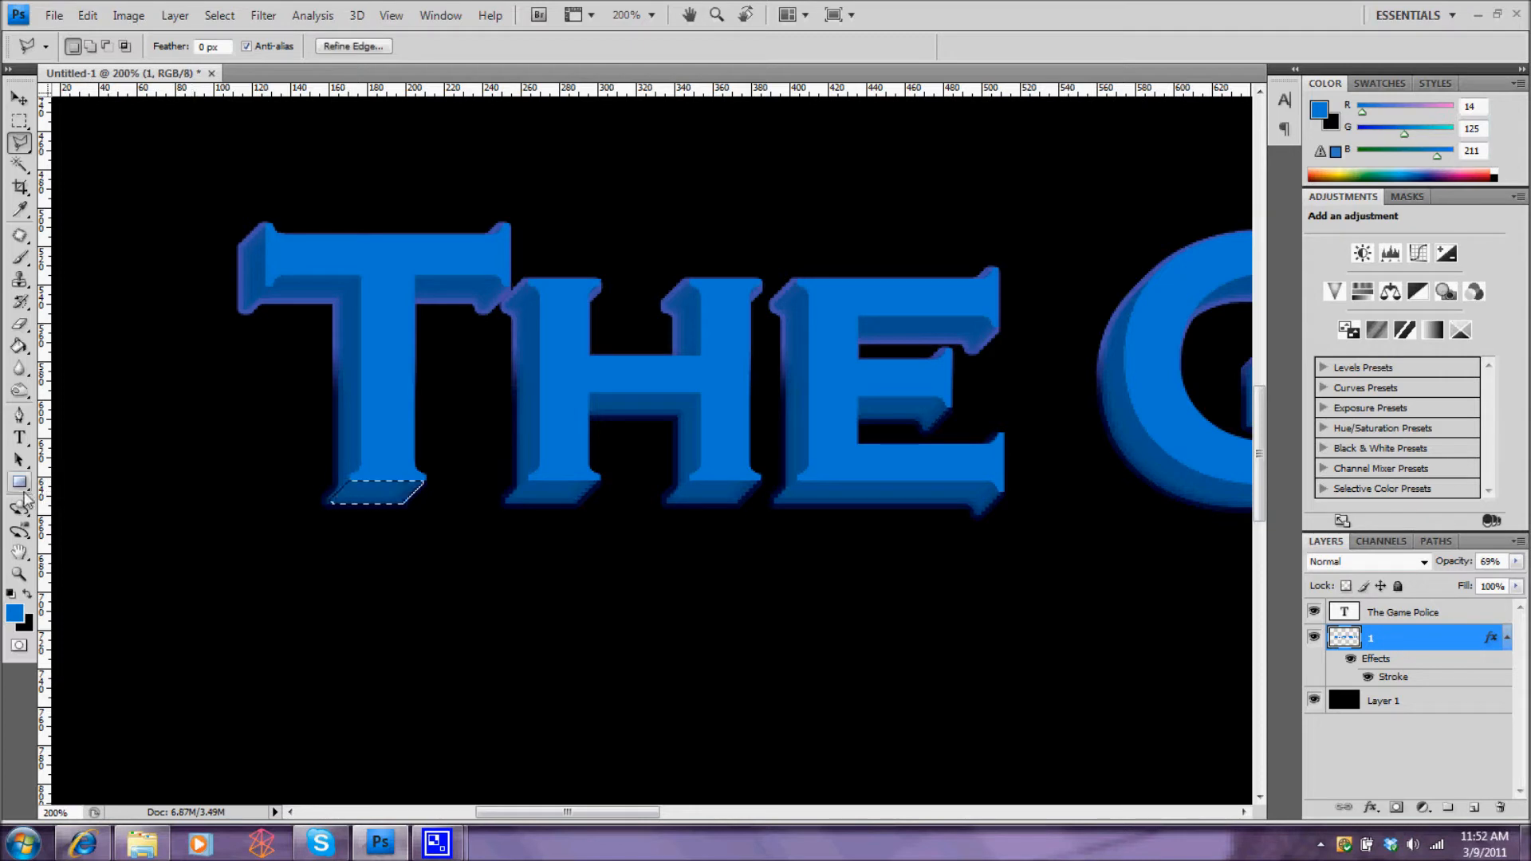
# Step: Smudge the selected face under the T with the Smudge tool in Normal mode and clear the selection
pyautogui.click(20, 375)
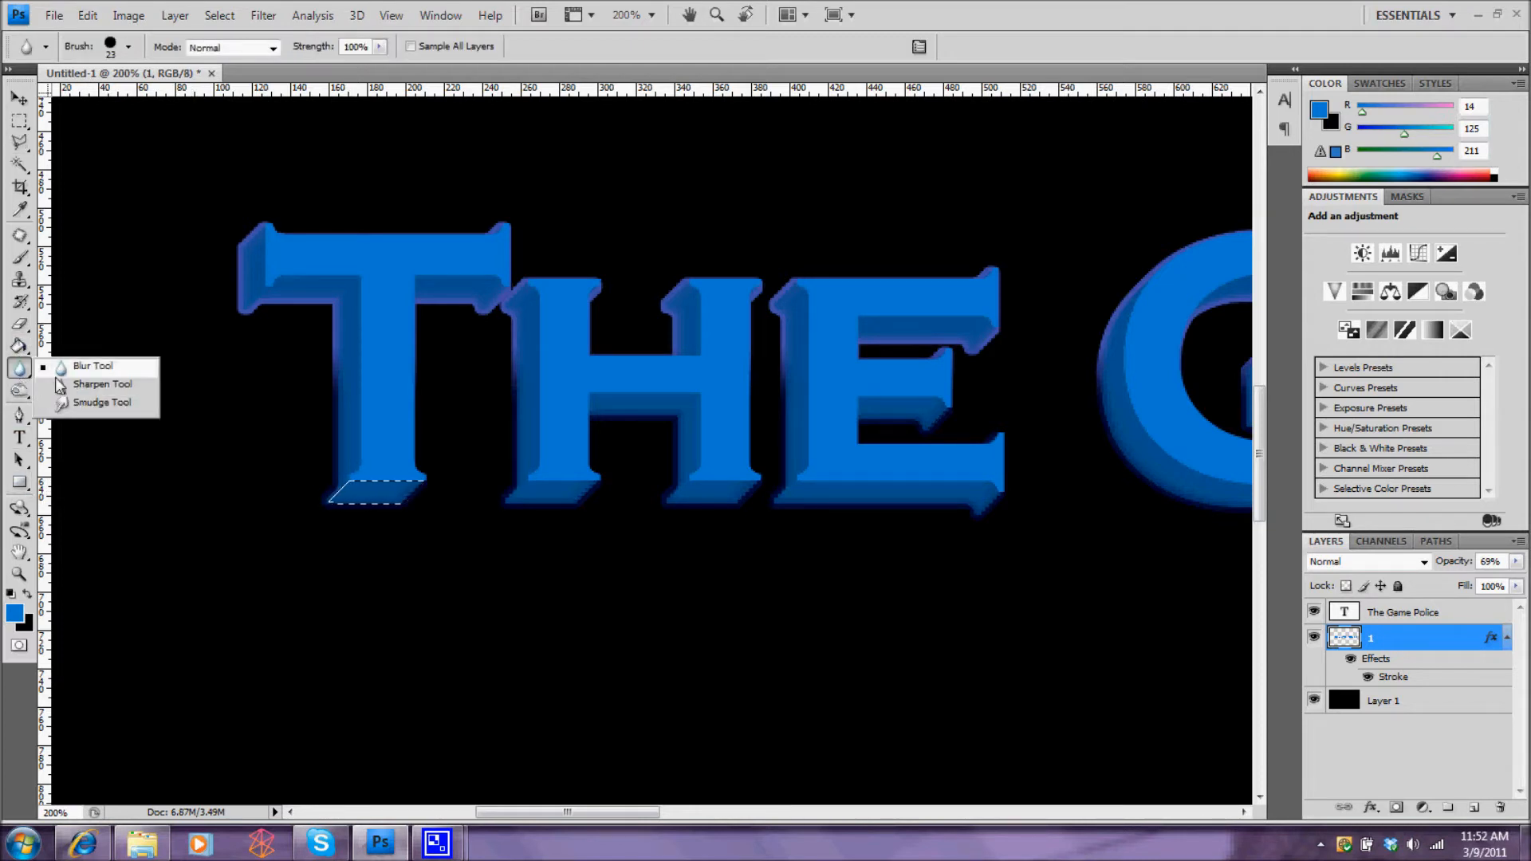
pyautogui.click(88, 387)
pyautogui.click(20, 368)
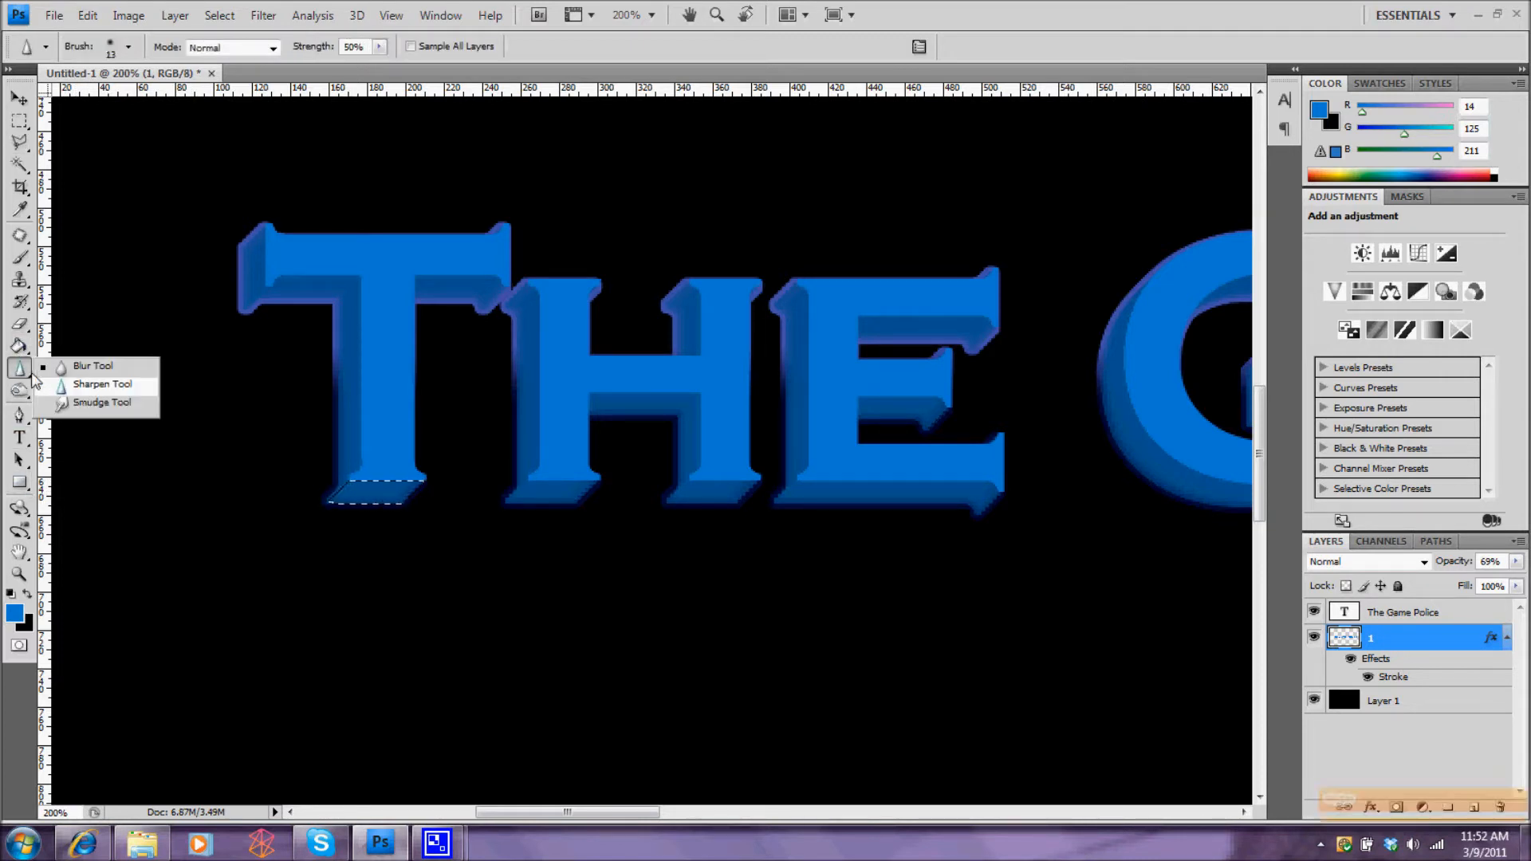
pyautogui.click(87, 404)
pyautogui.click(273, 48)
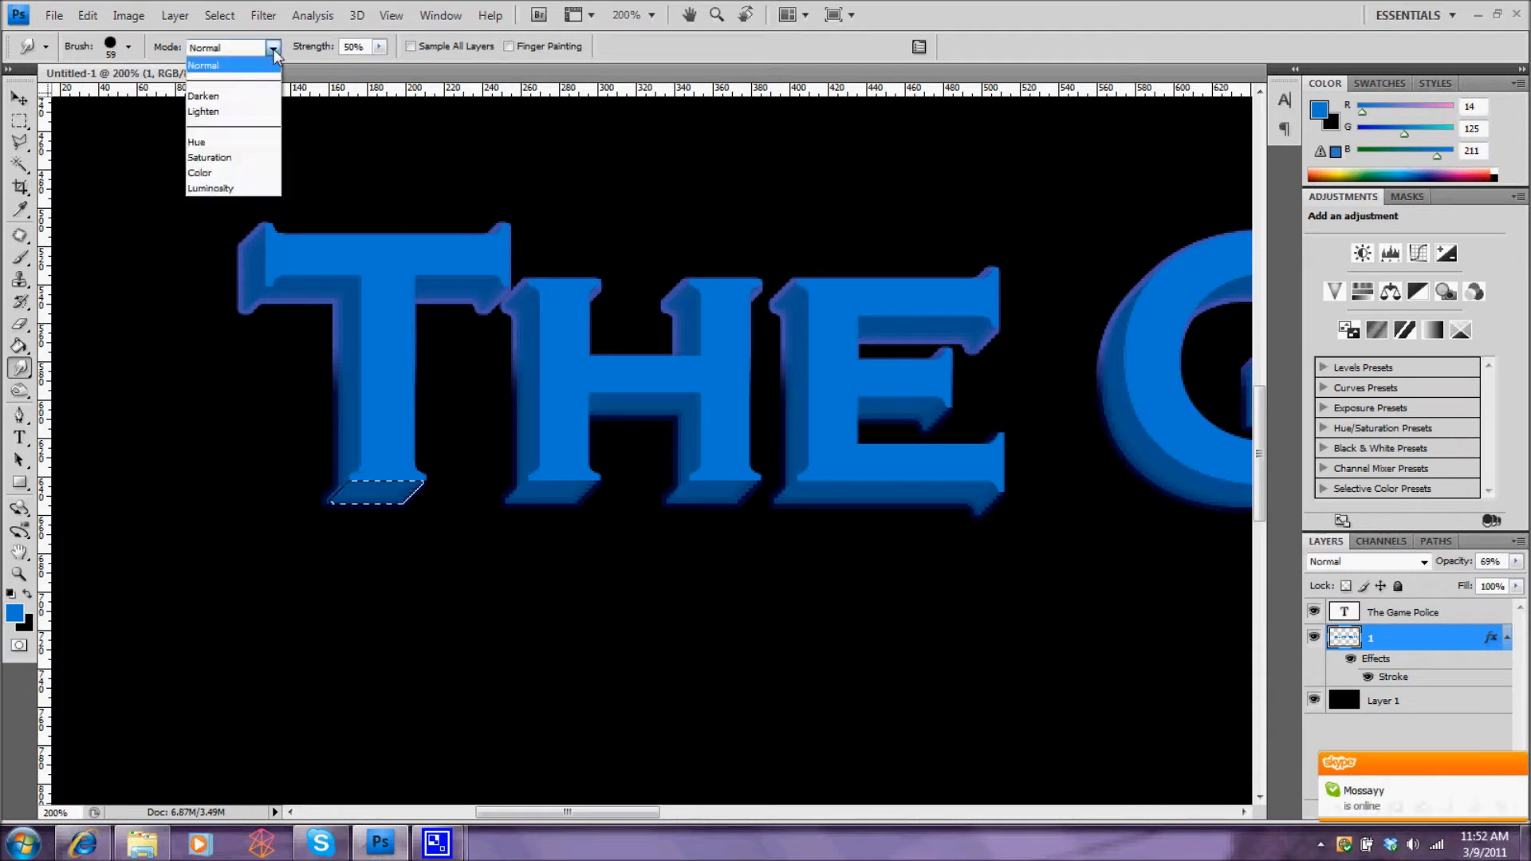
pyautogui.click(209, 65)
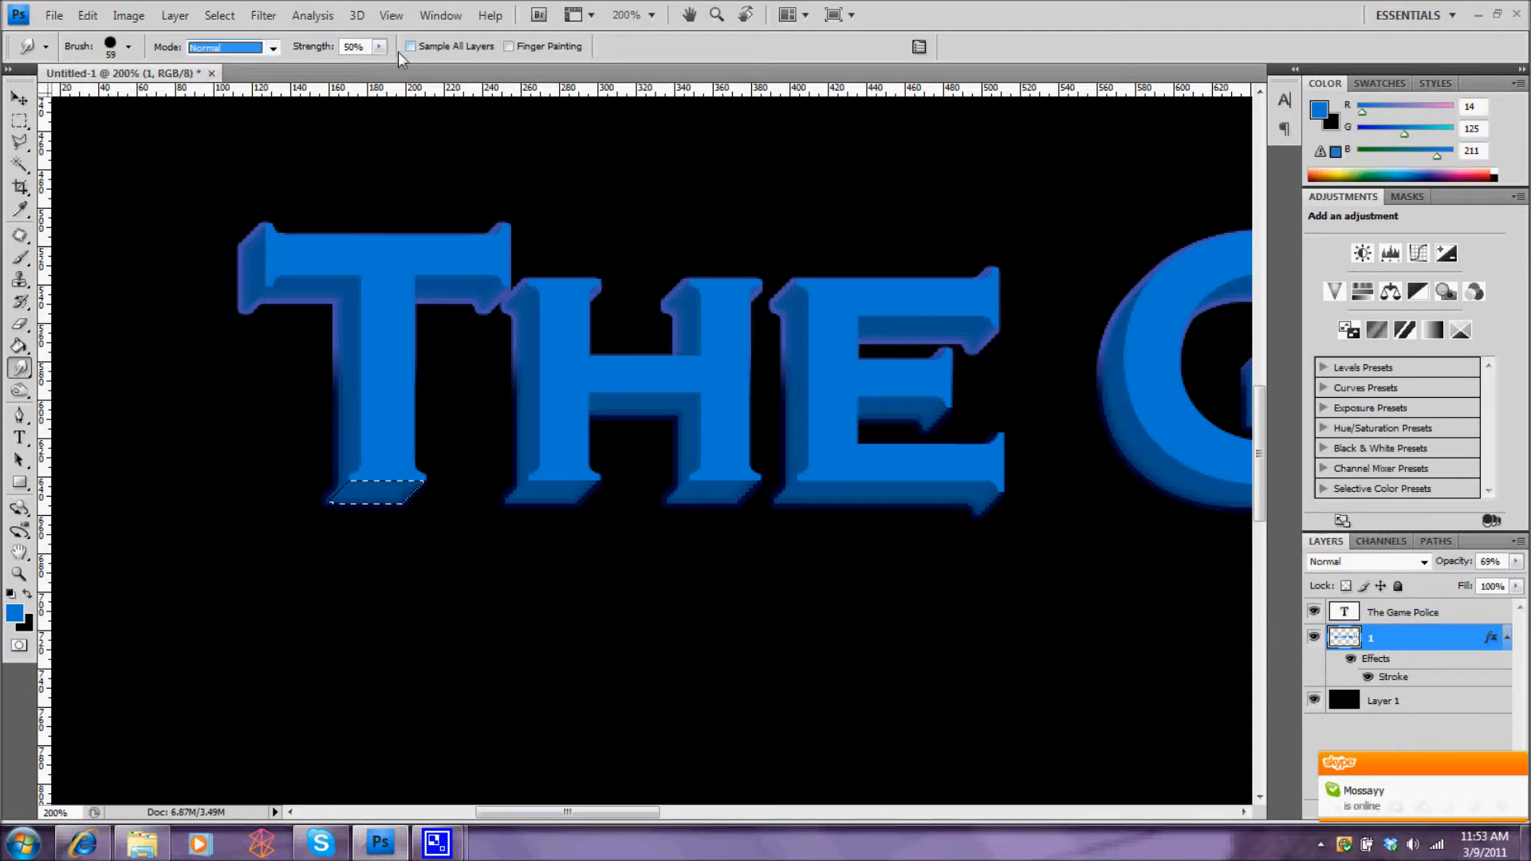
pyautogui.moveTo(401, 487)
pyautogui.mouseDown()
pyautogui.moveTo(304, 512)
pyautogui.moveTo(462, 513)
pyautogui.mouseUp()
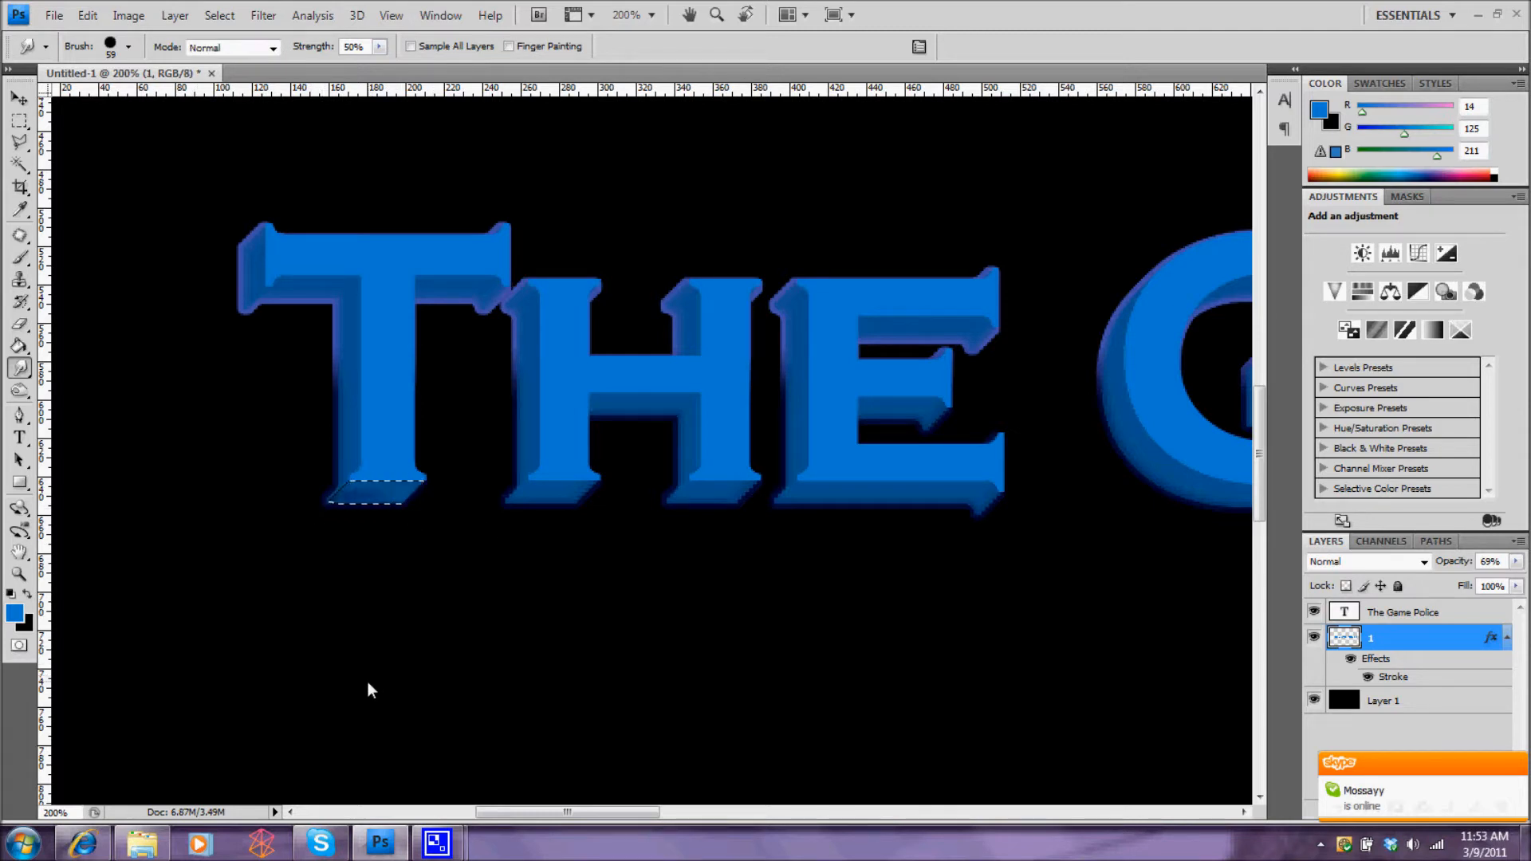
pyautogui.hotkey('ctrl', 'd')
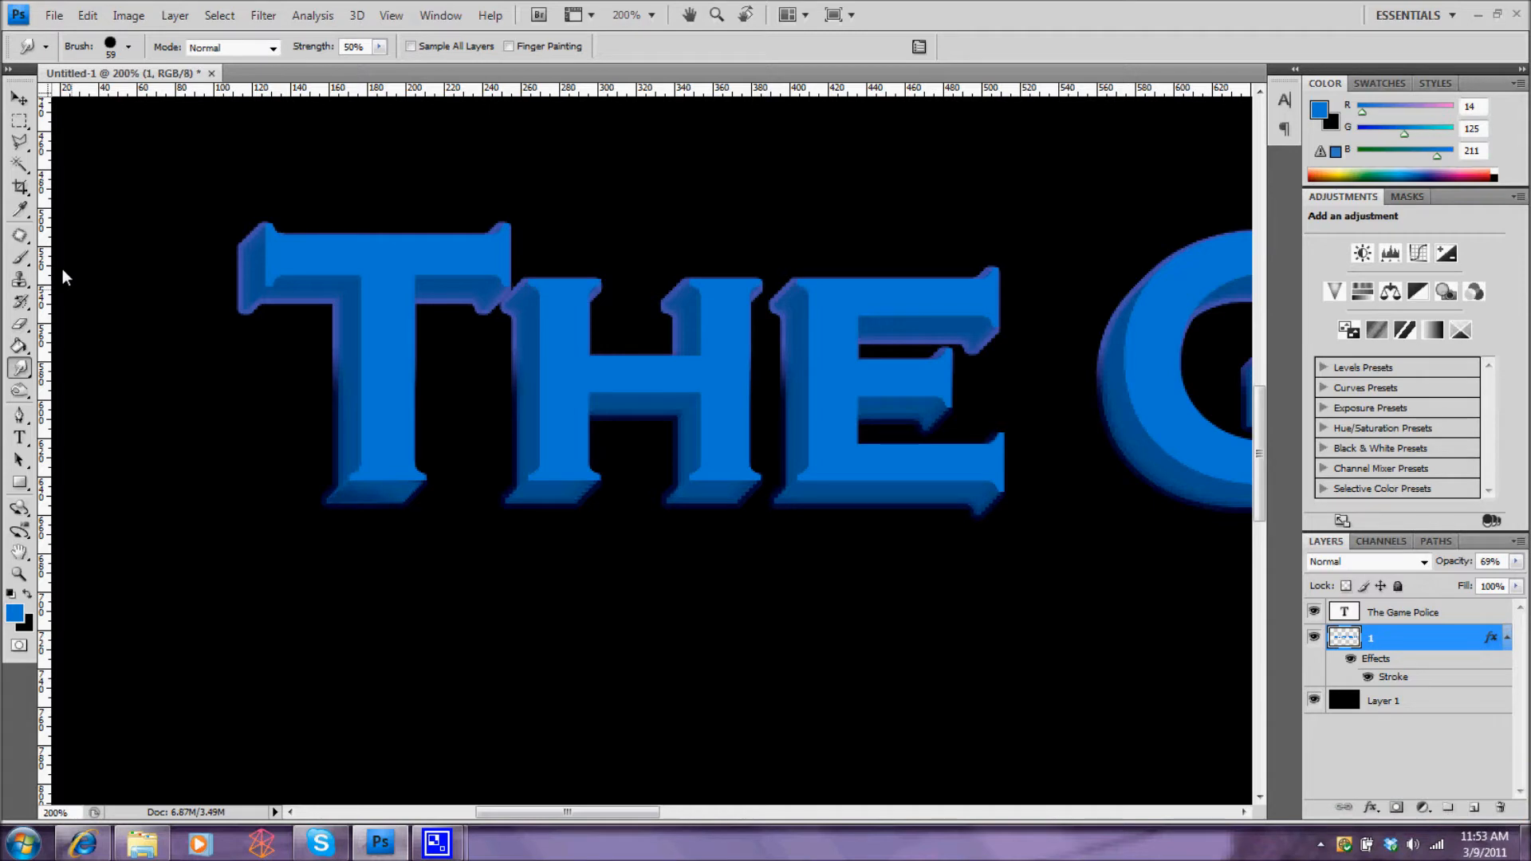
# Step: Select the extruded face under the left leg of the H, smudge it with a 12 px brush, and deselect
pyautogui.click(19, 142)
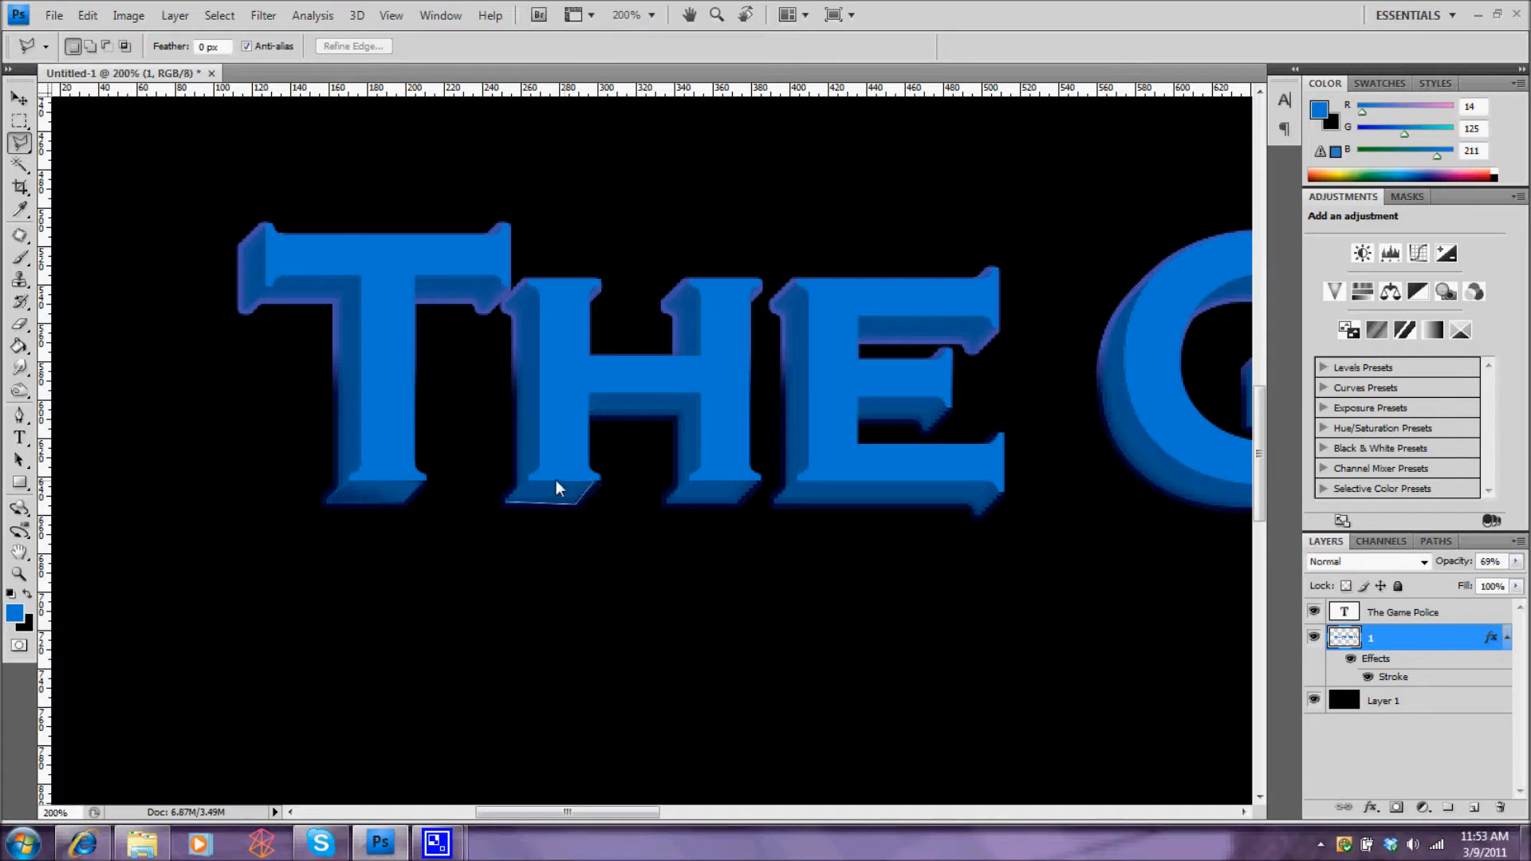
pyautogui.click(507, 503)
pyautogui.click(19, 367)
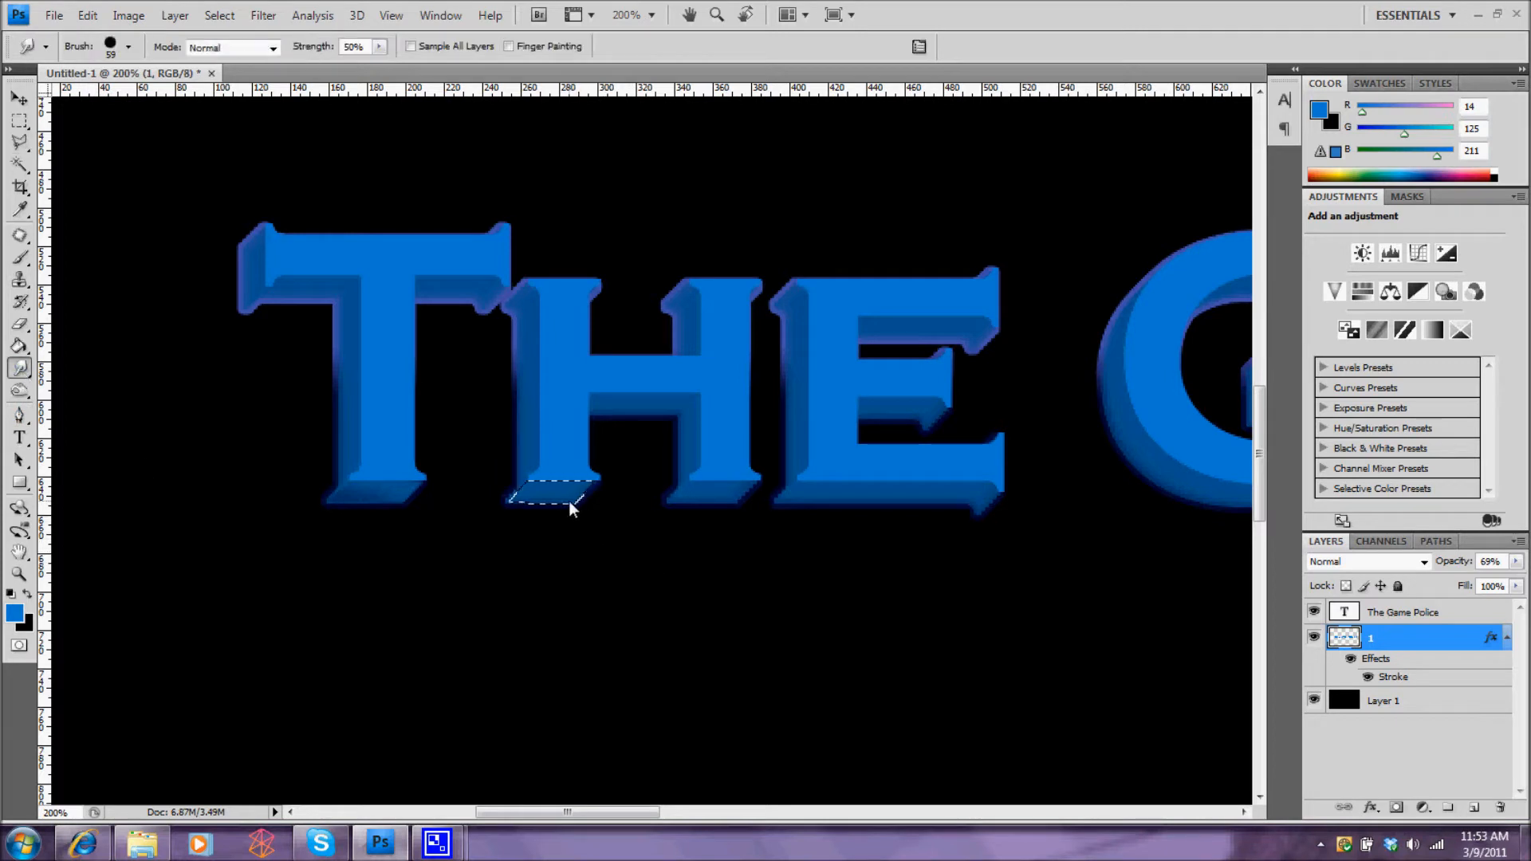
pyautogui.rightClick(516, 533)
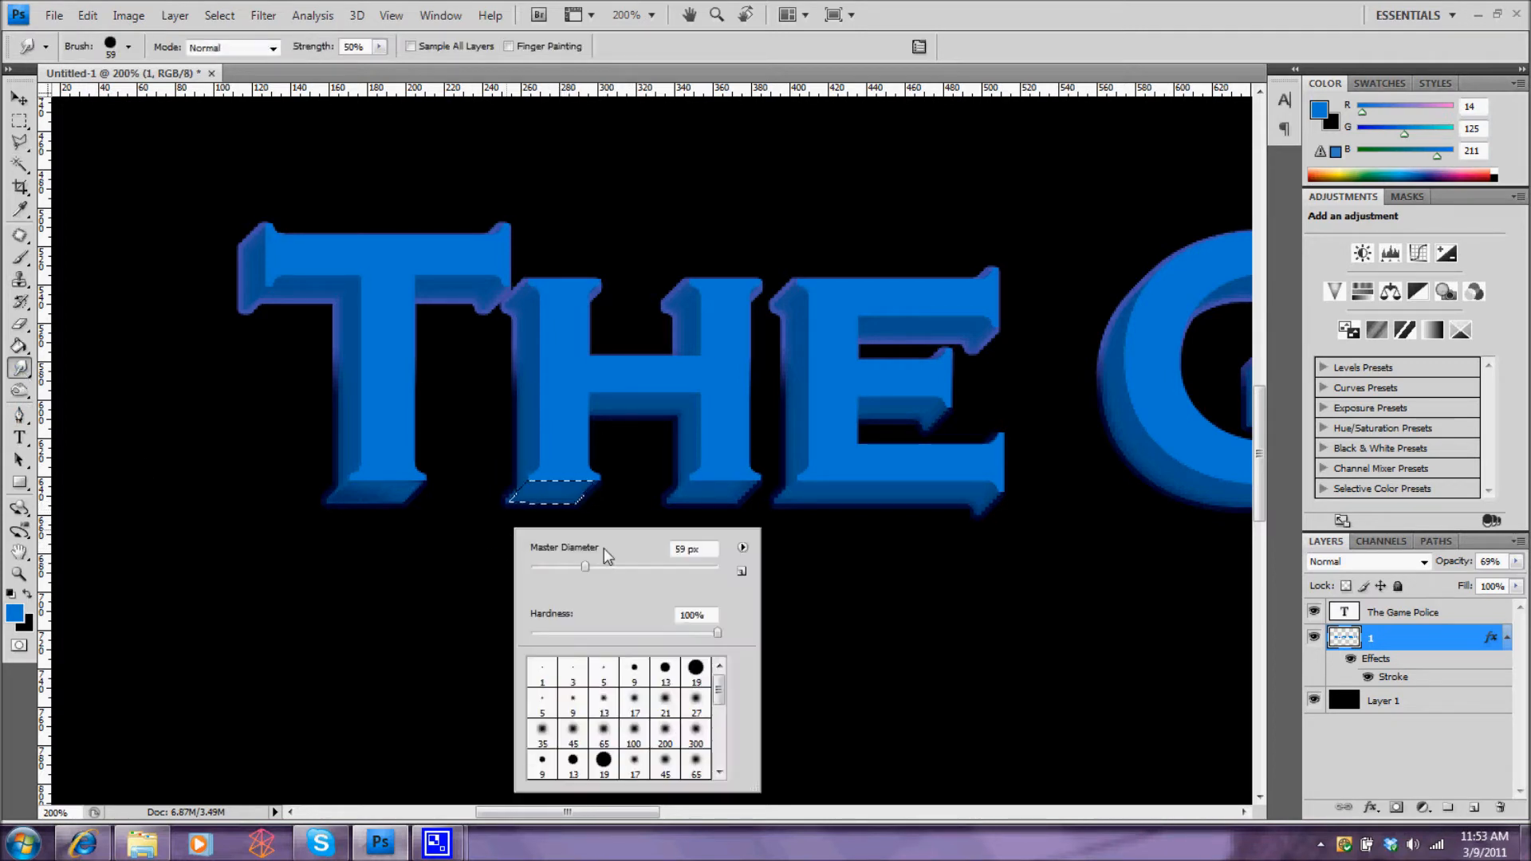
pyautogui.moveTo(582, 568); pyautogui.dragTo(542, 566)
pyautogui.click(536, 494)
pyautogui.hotkey('ctrl', 'd')
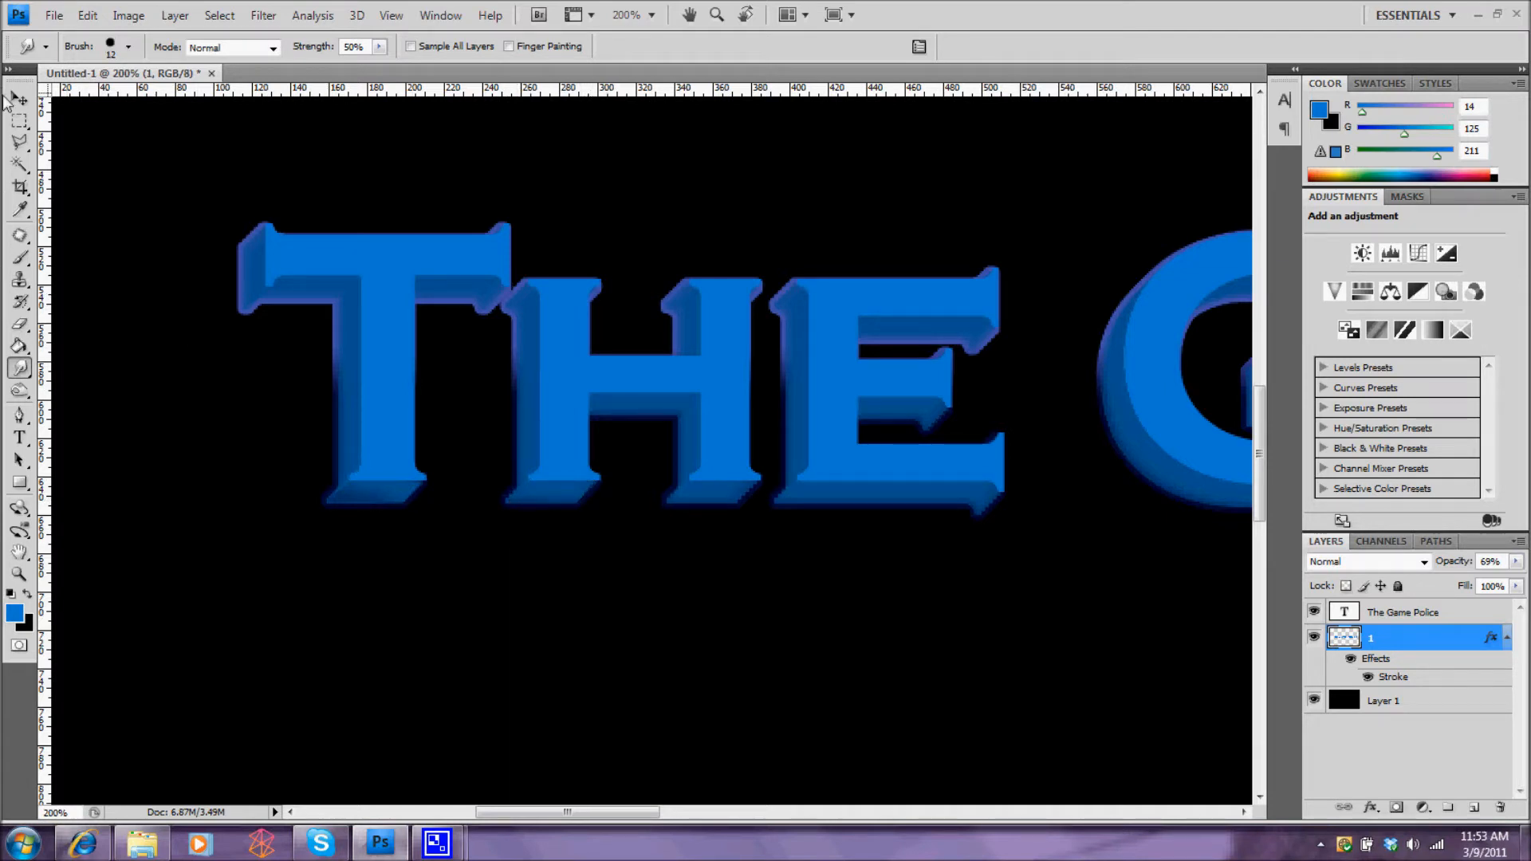
# Step: Select the extruded face under the lower arm tip of the E in THE, smudge it, and deselect
pyautogui.click(20, 144)
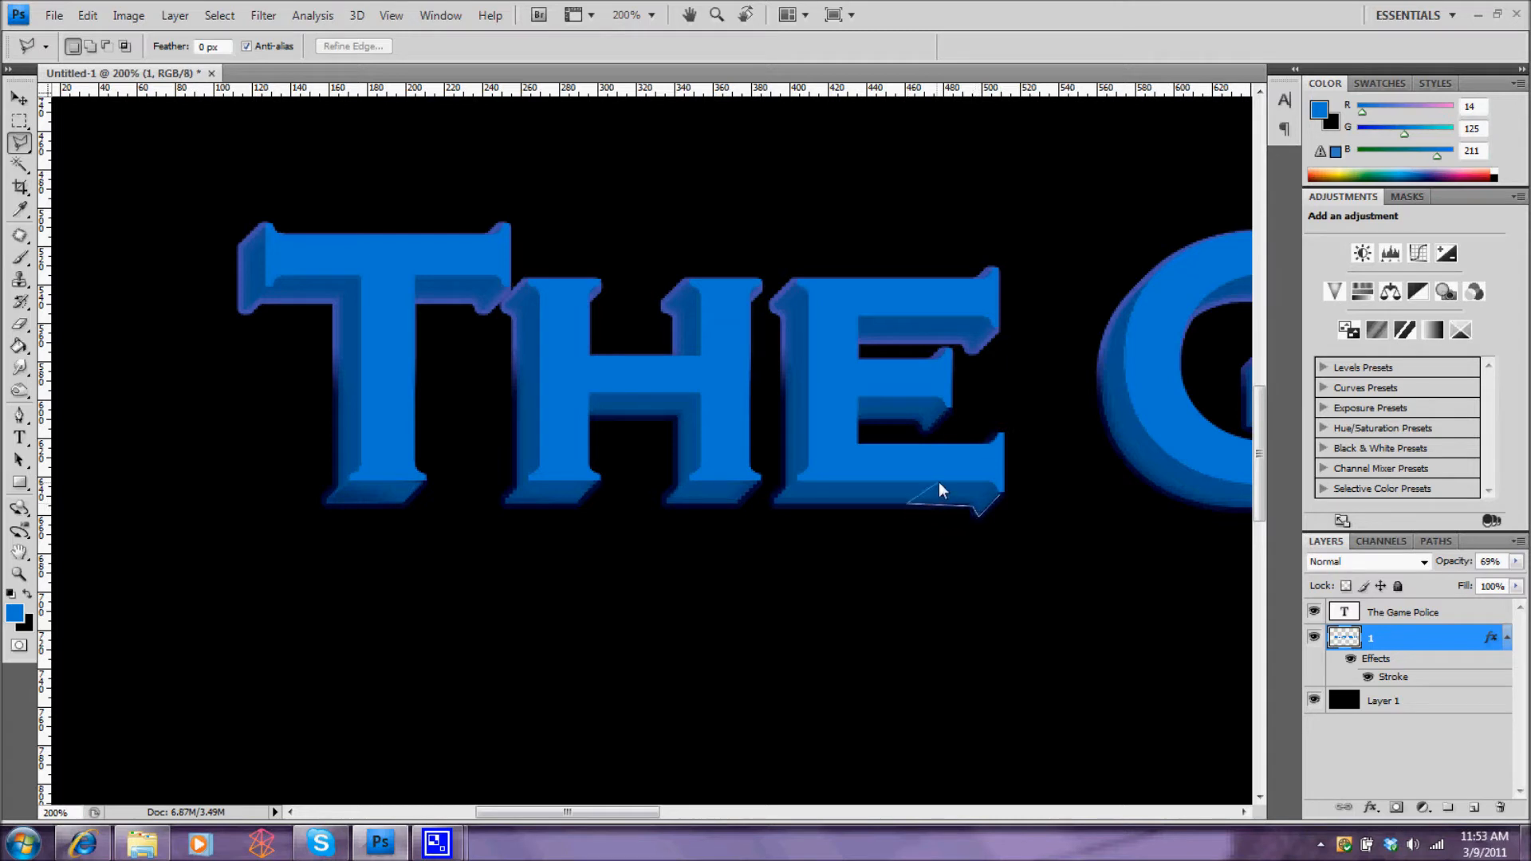
pyautogui.click(1003, 495)
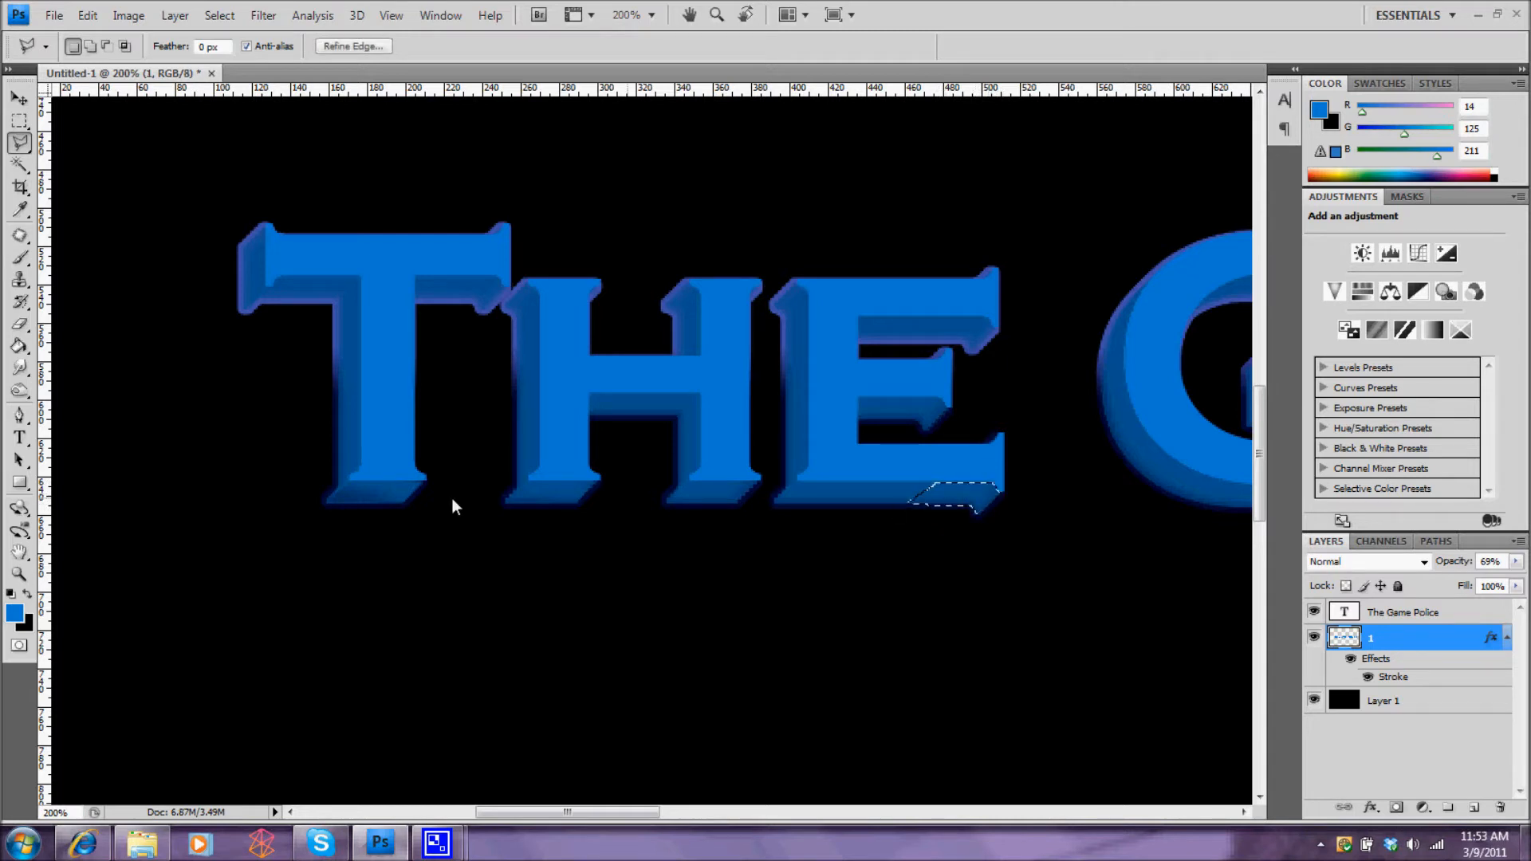
pyautogui.click(20, 371)
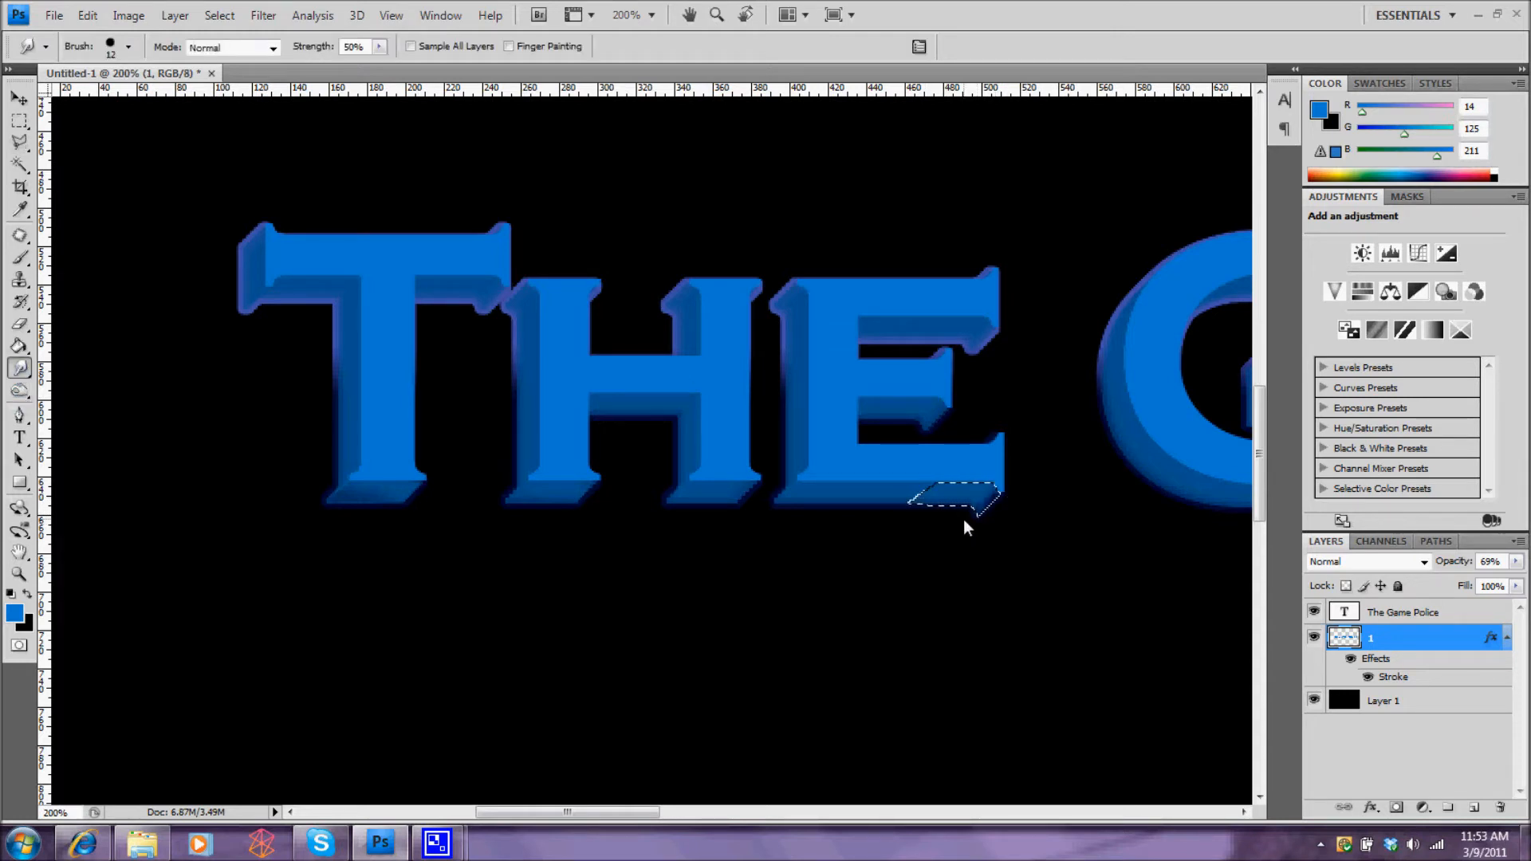
pyautogui.moveTo(977, 500); pyautogui.dragTo(958, 524)
pyautogui.hotkey('ctrl', 'd')
# Step: Outline the extruded face under the right leg of the H with the Polygonal Lasso, smudge it, and deselect
pyautogui.click(20, 142)
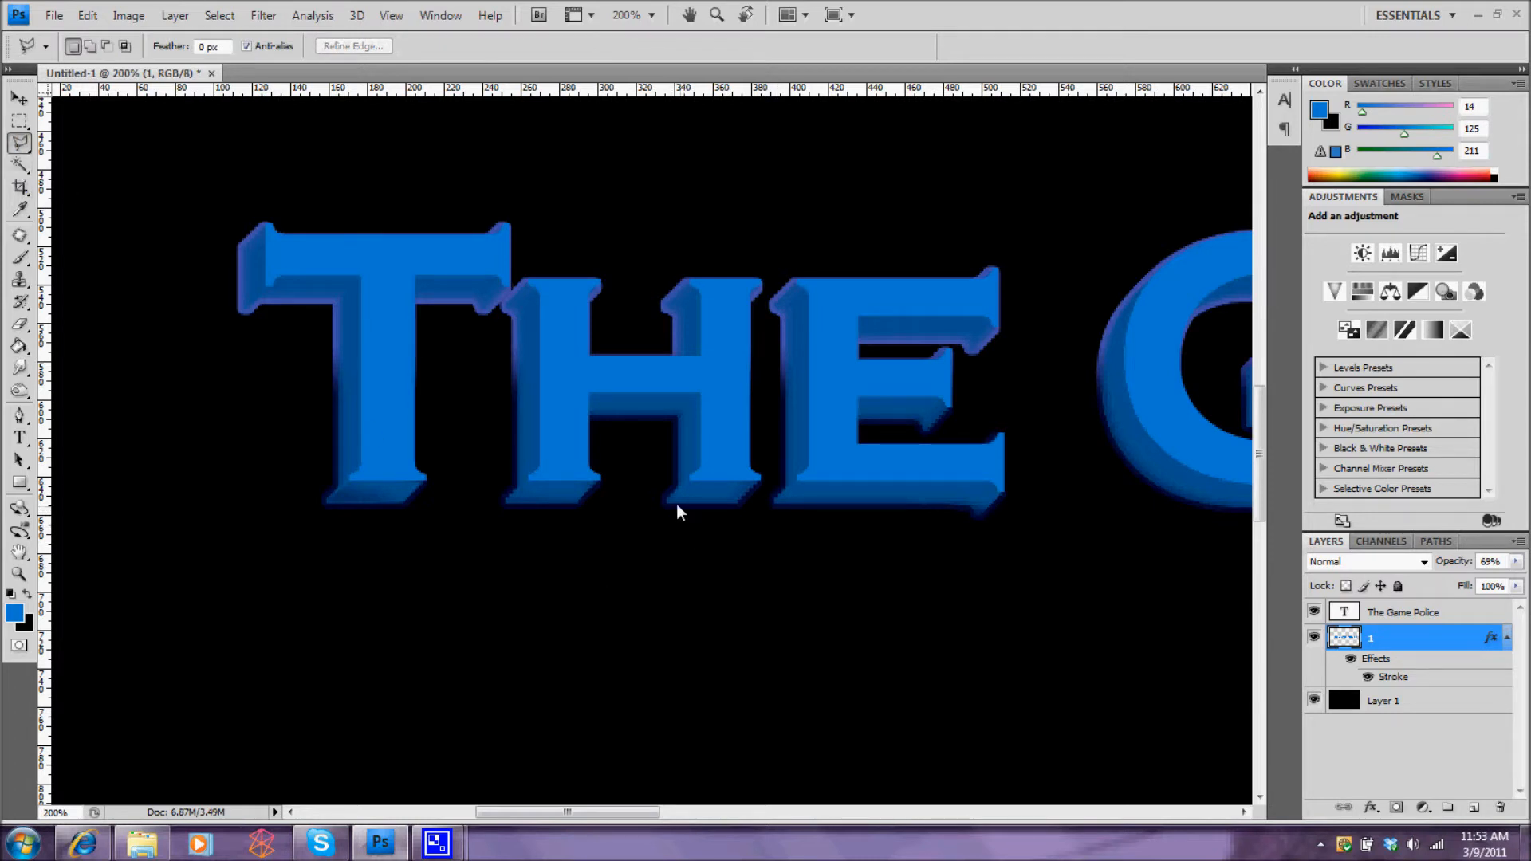
pyautogui.click(741, 502)
pyautogui.click(667, 503)
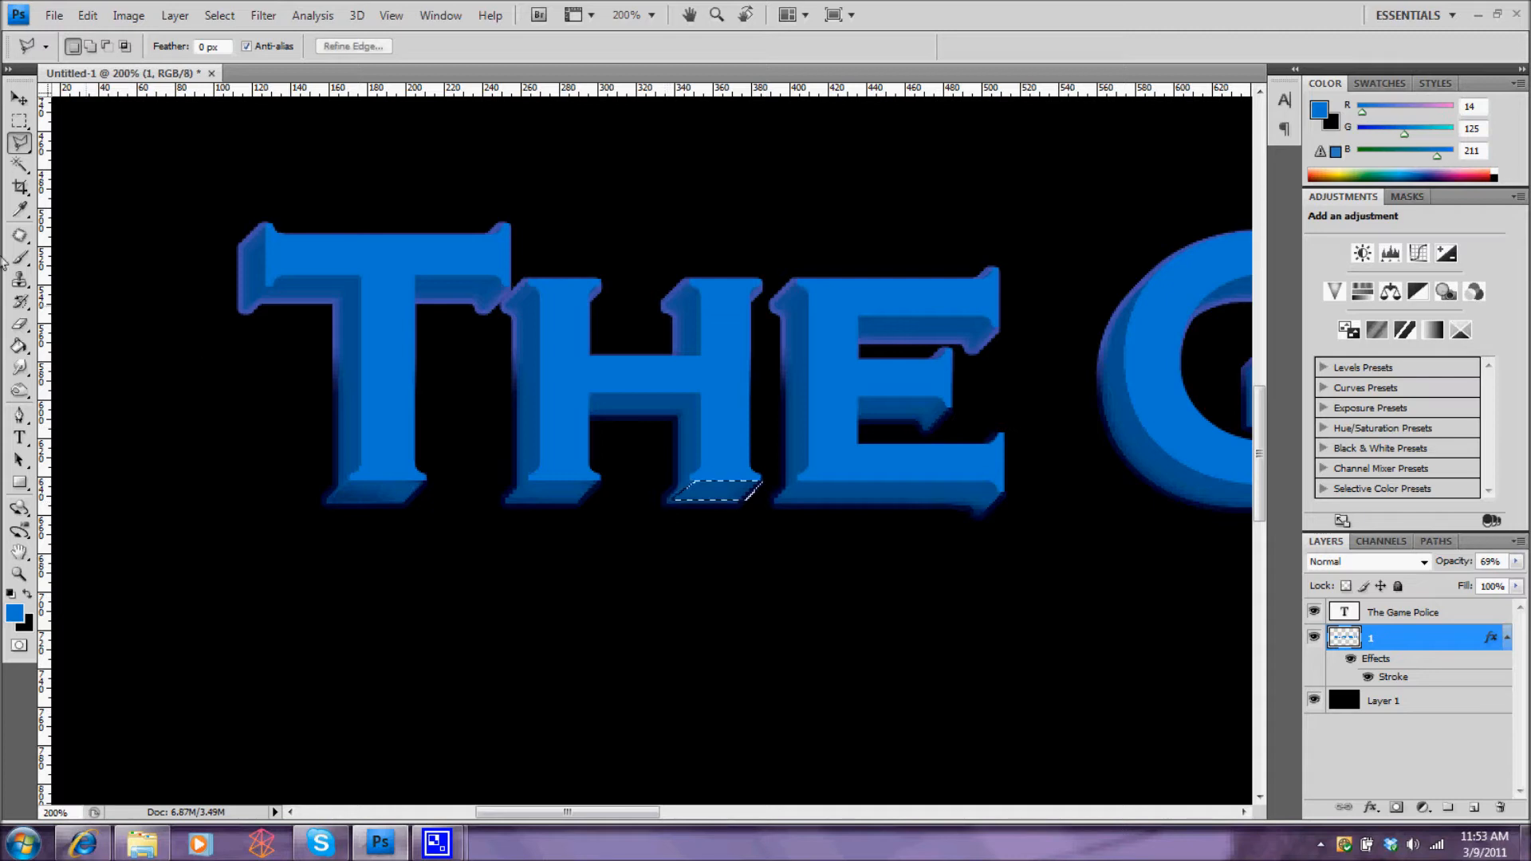
pyautogui.click(20, 368)
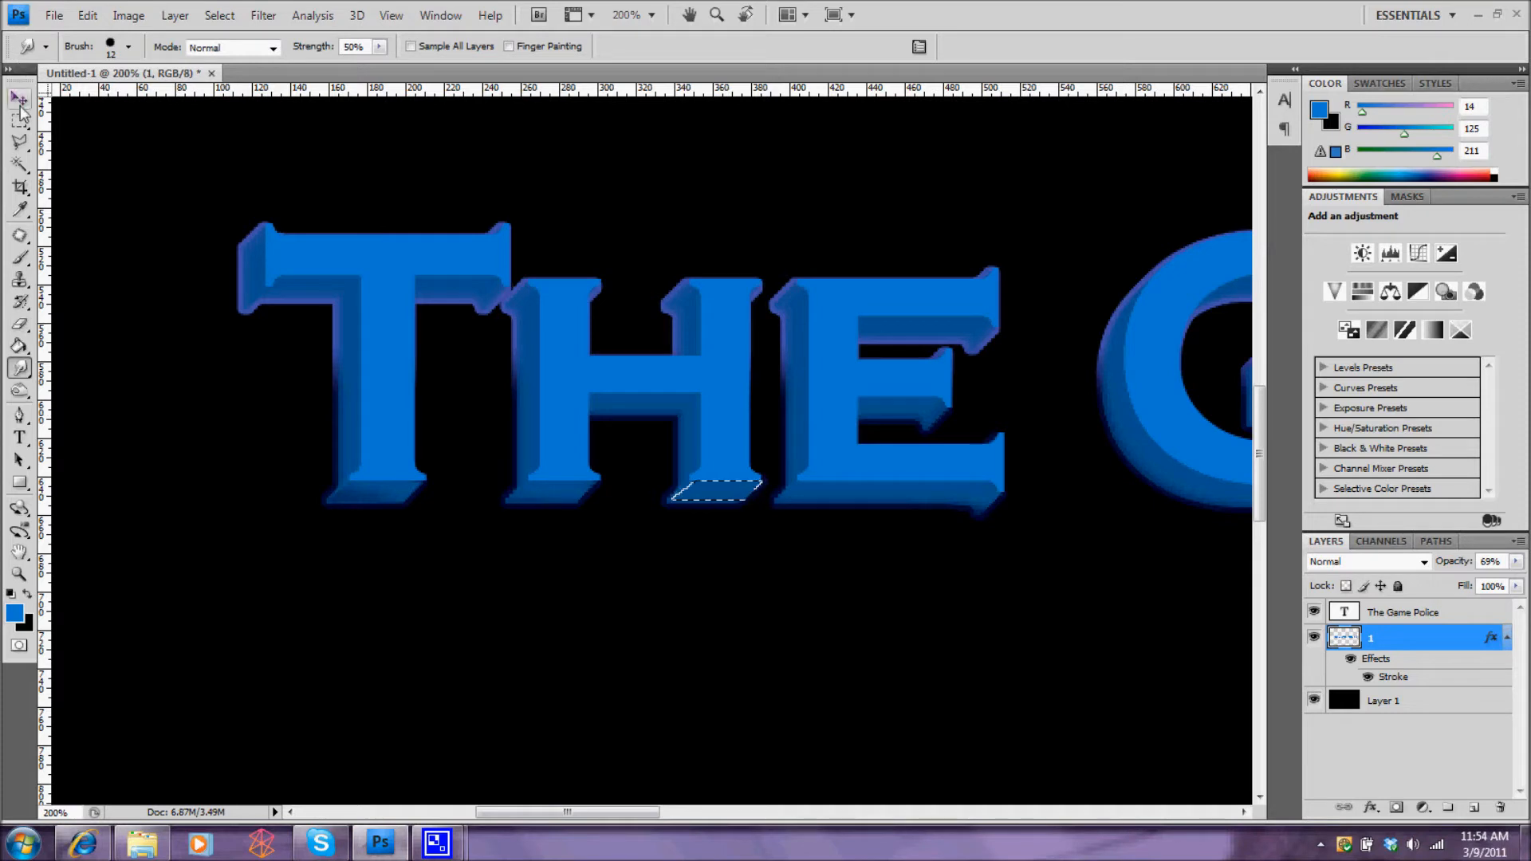
pyautogui.hotkey('ctrl', 'd')
# Step: Select the extruded face under the middle arm tip of the E in THE and smudge it
pyautogui.moveTo(549, 815); pyautogui.dragTo(605, 810)
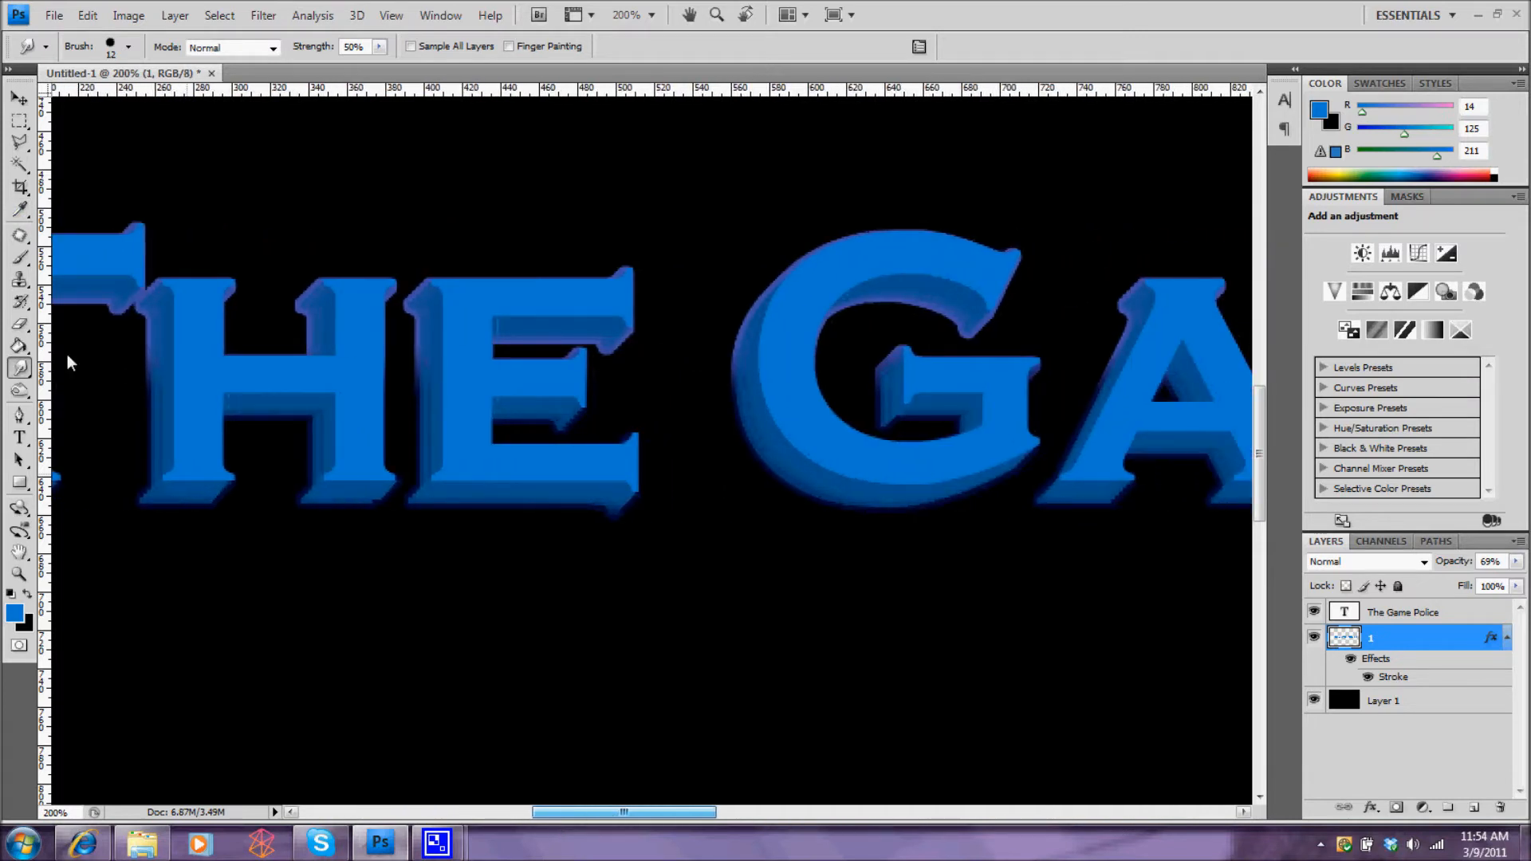
pyautogui.click(20, 121)
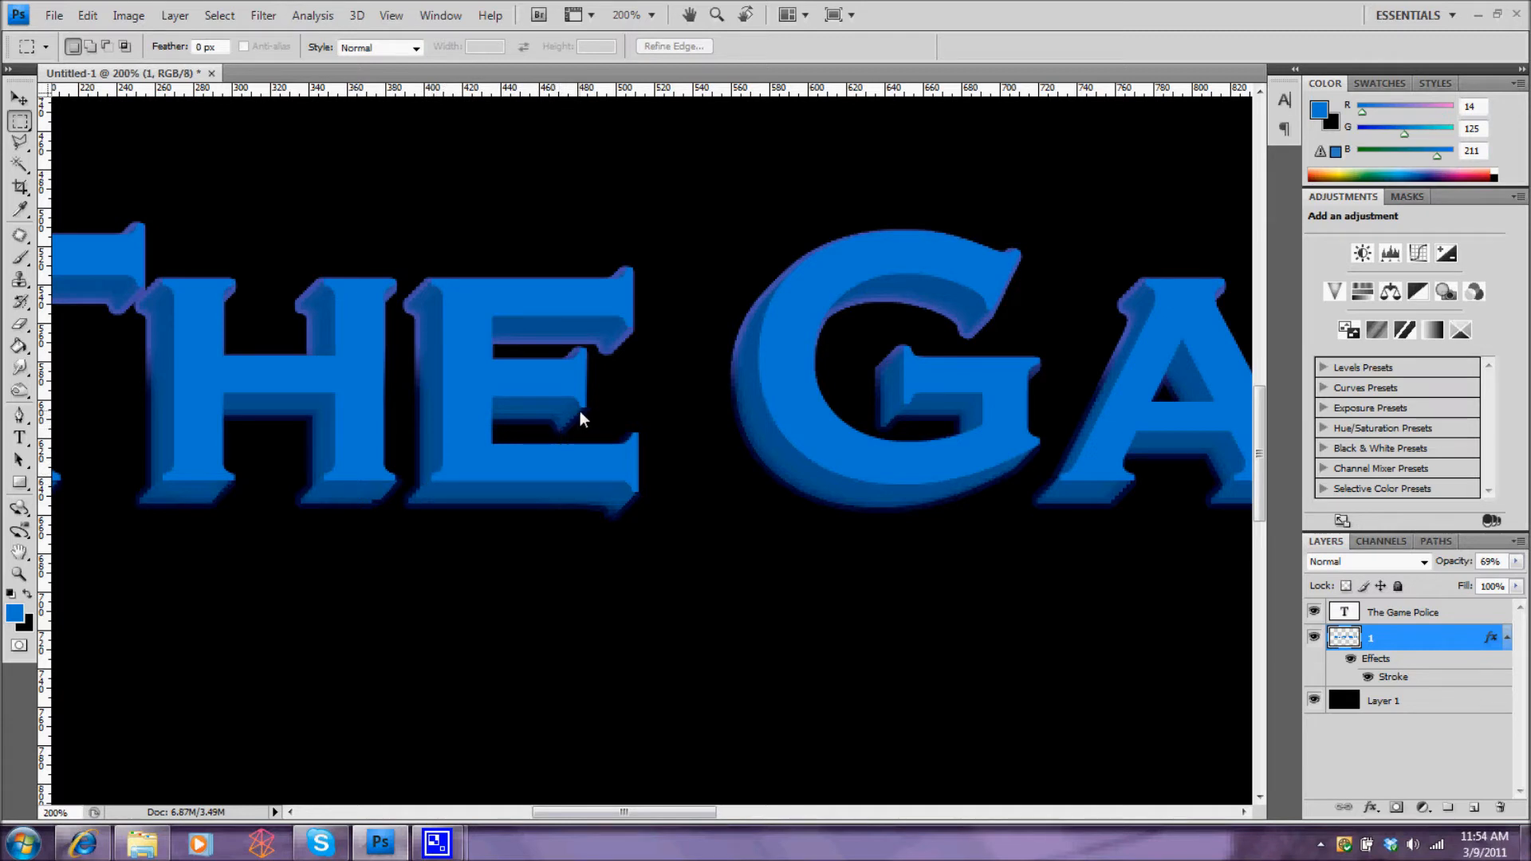
pyautogui.press('l')
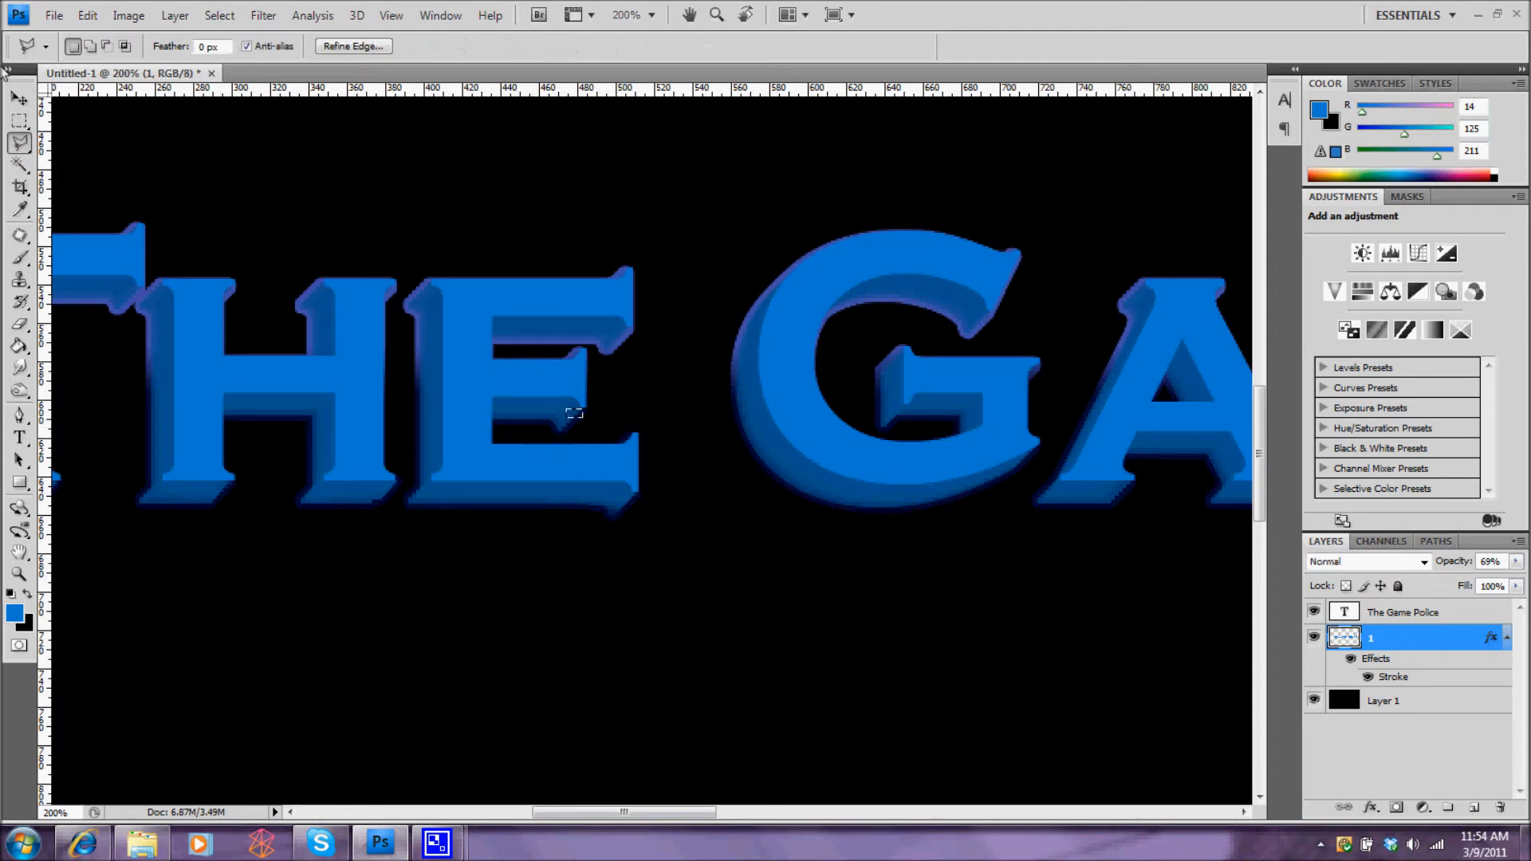
pyautogui.click(524, 418)
pyautogui.click(525, 420)
pyautogui.click(19, 367)
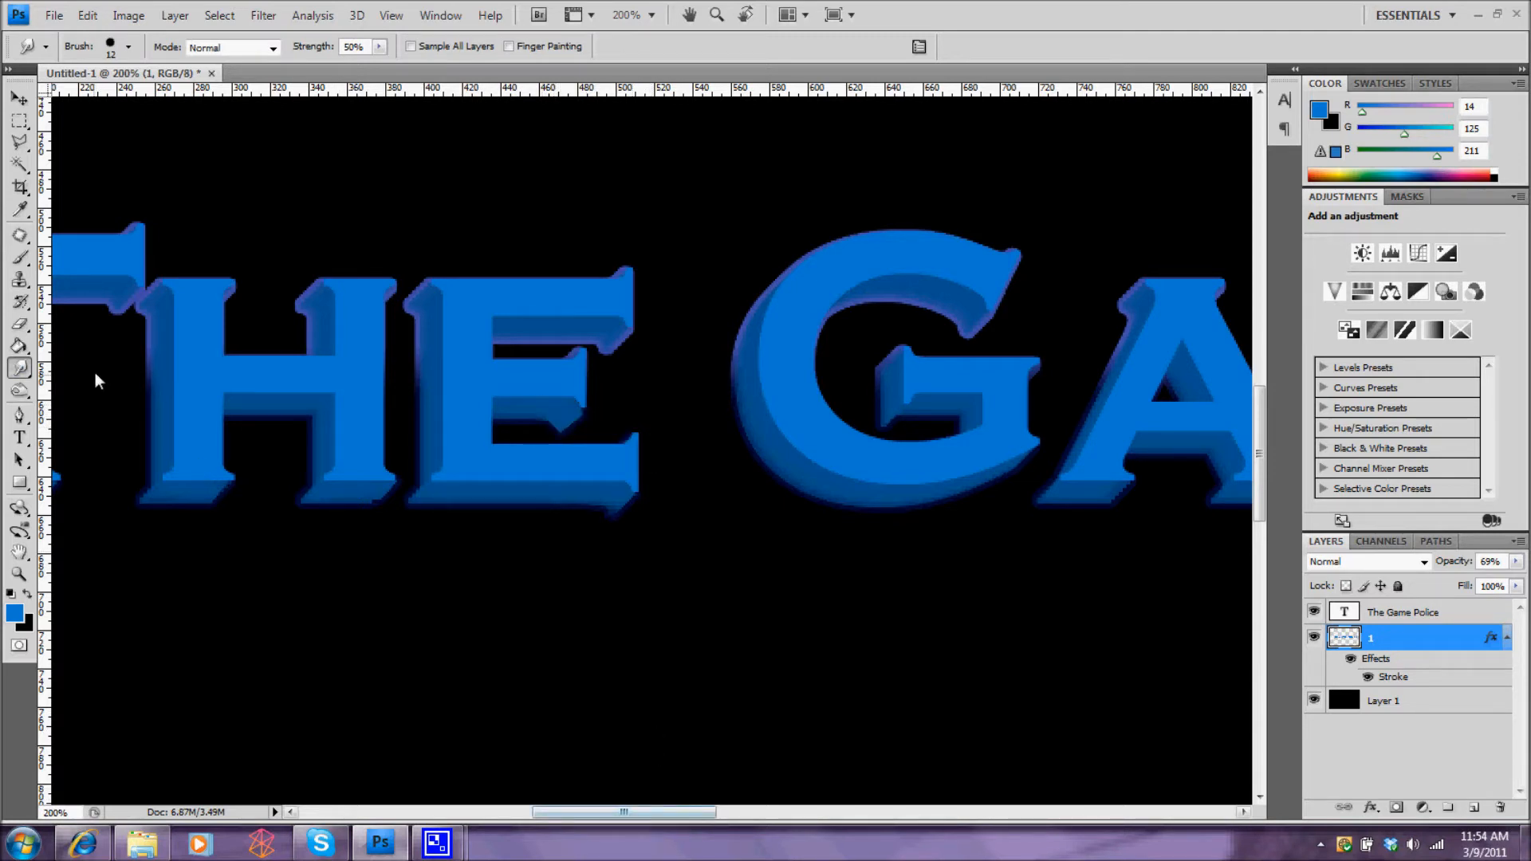
# Step: Outline the extruded side face of the G's inner bar with the Polygonal Lasso, smudge it, undo the last smudge stroke, and deselect
pyautogui.moveTo(543, 813); pyautogui.dragTo(636, 817)
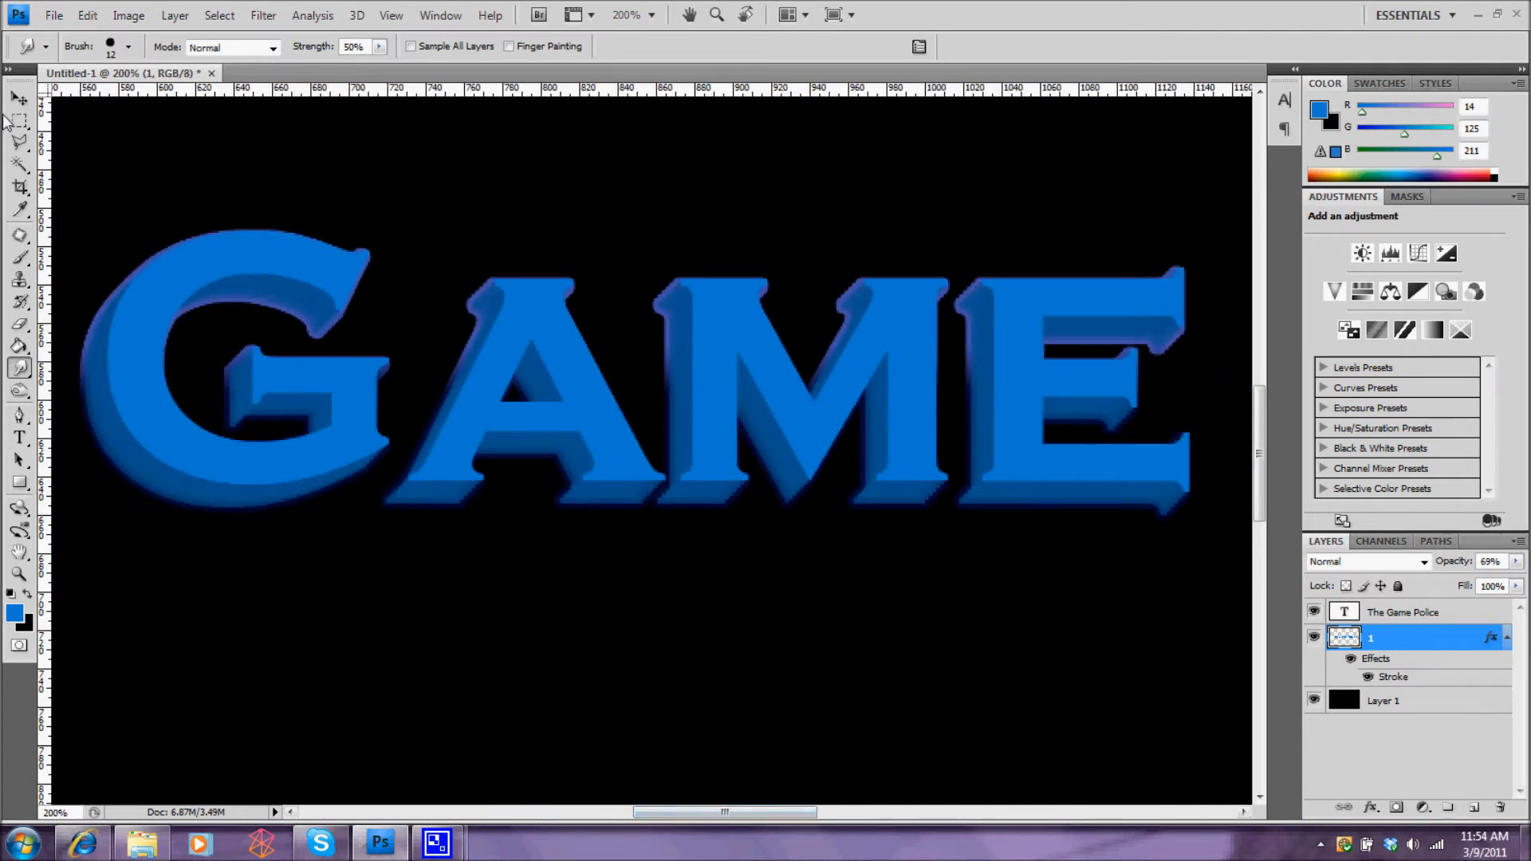
pyautogui.click(19, 187)
pyautogui.press('w')
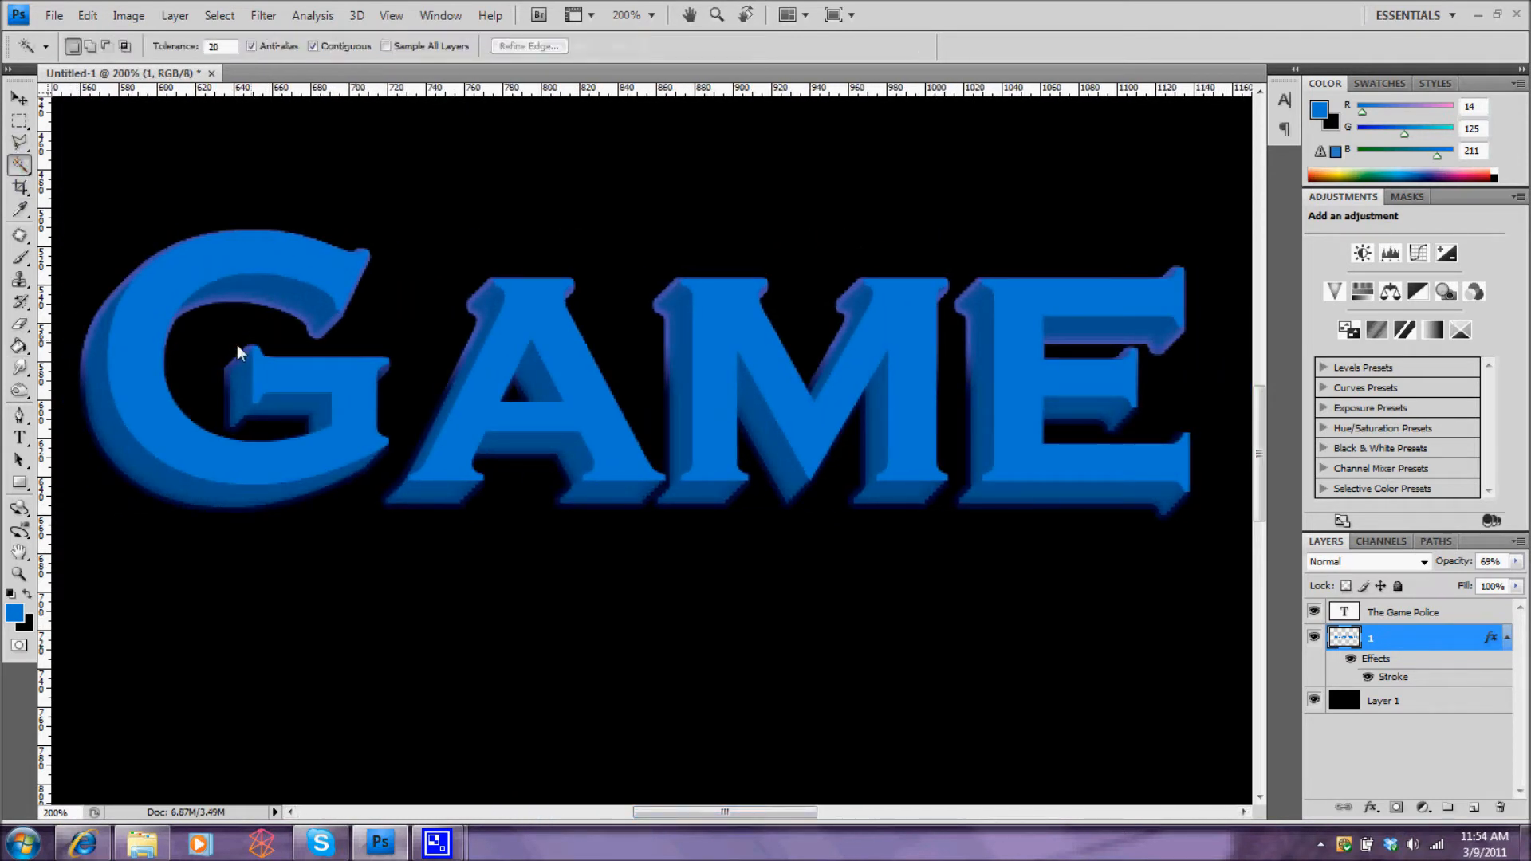
pyautogui.click(18, 143)
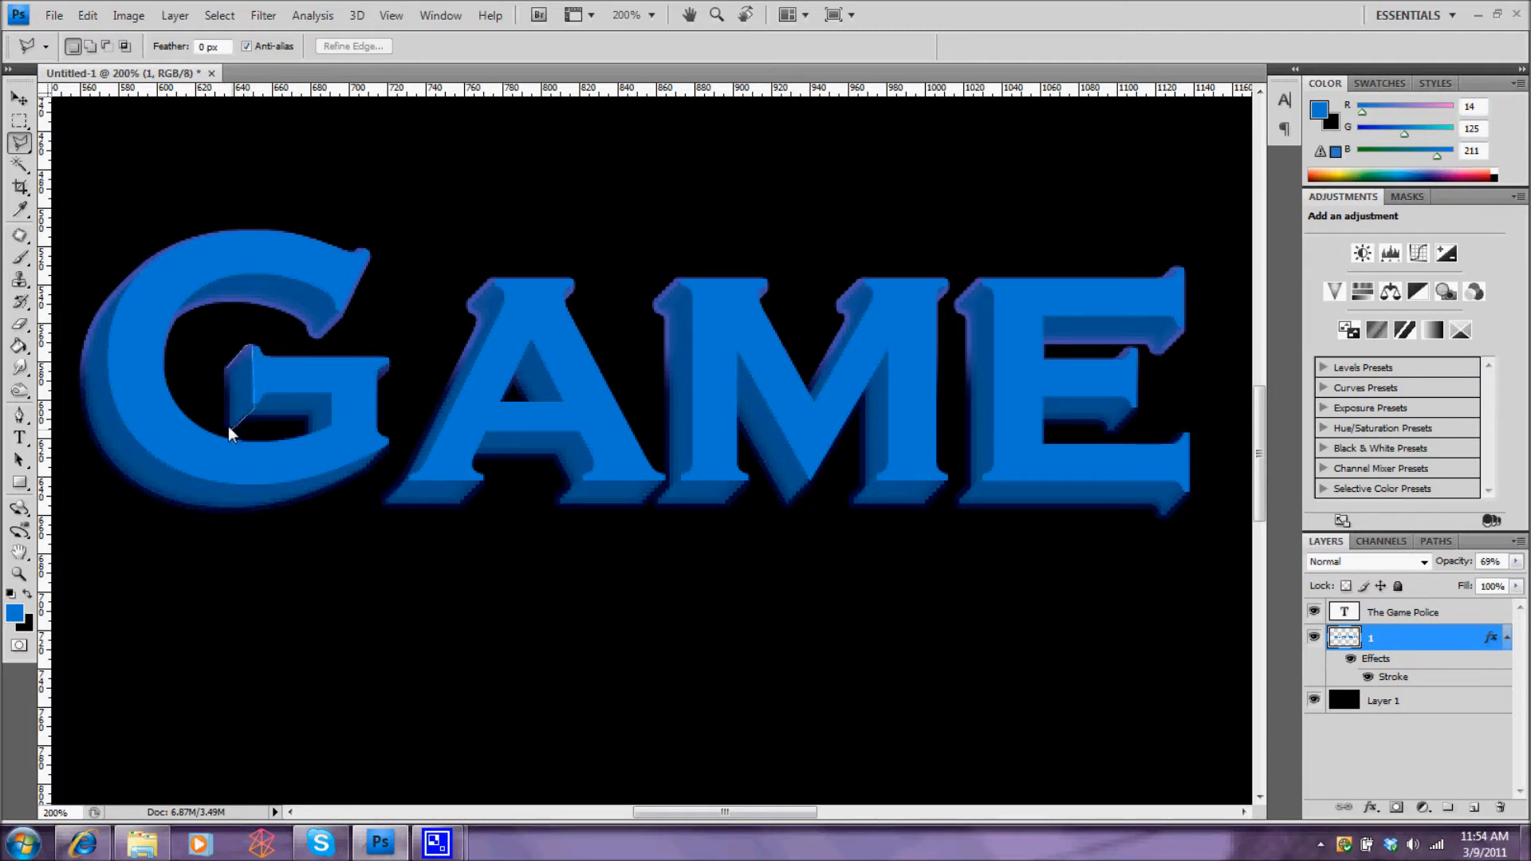
pyautogui.doubleClick(227, 365)
pyautogui.click(19, 367)
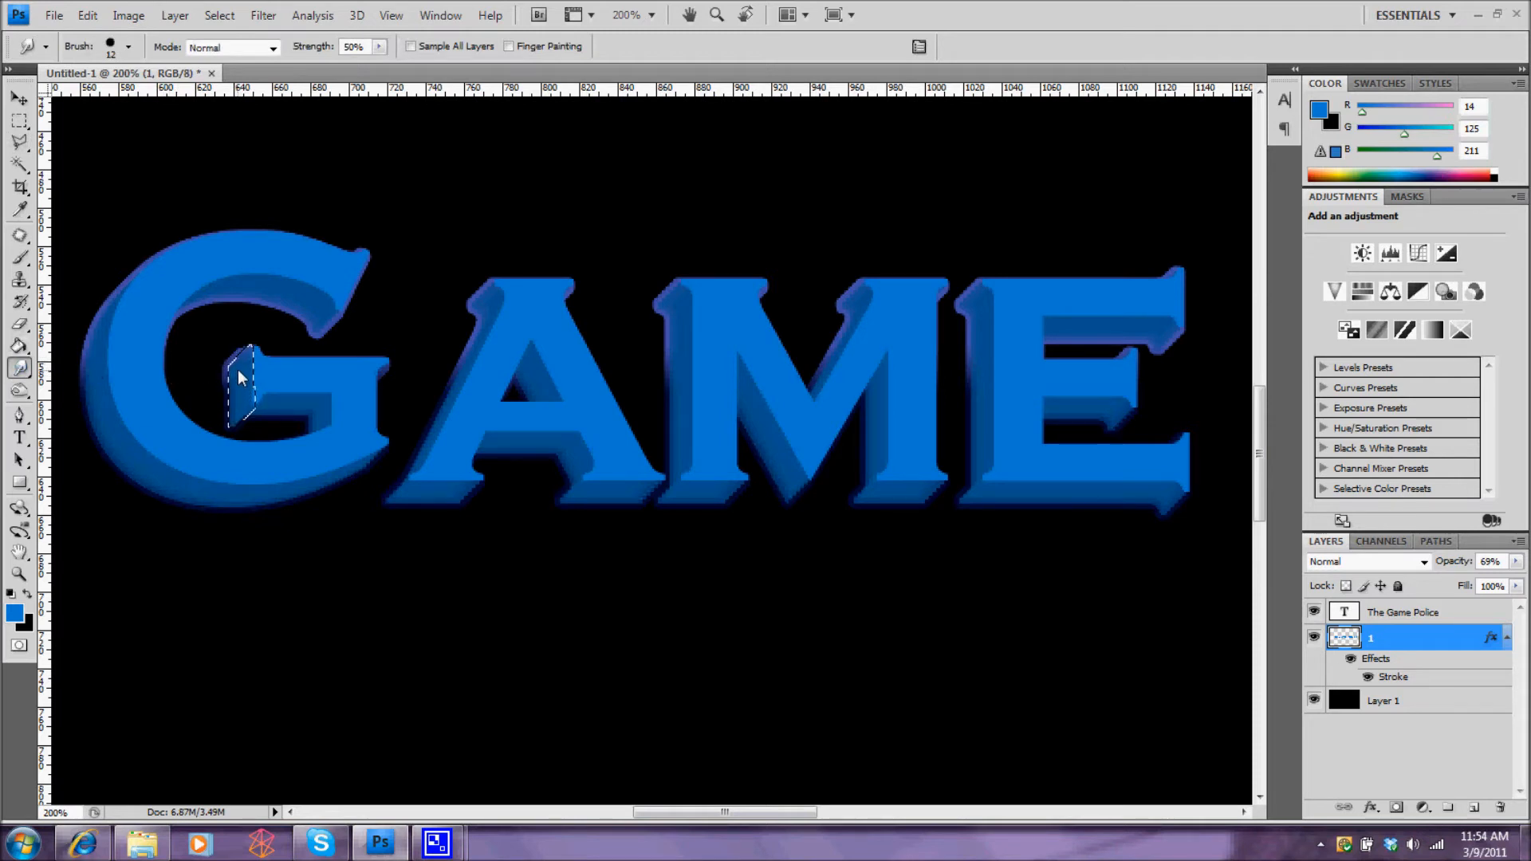
pyautogui.moveTo(252, 379)
pyautogui.mouseDown()
pyautogui.moveTo(223, 356)
pyautogui.moveTo(251, 386)
pyautogui.moveTo(244, 373)
pyautogui.moveTo(234, 429)
pyautogui.mouseUp()
pyautogui.hotkey('ctrl', 'z')
pyautogui.hotkey('ctrl', 'd')
# Step: Select the extruded face under the left foot of the A in GAME and smudge it
pyautogui.click(19, 142)
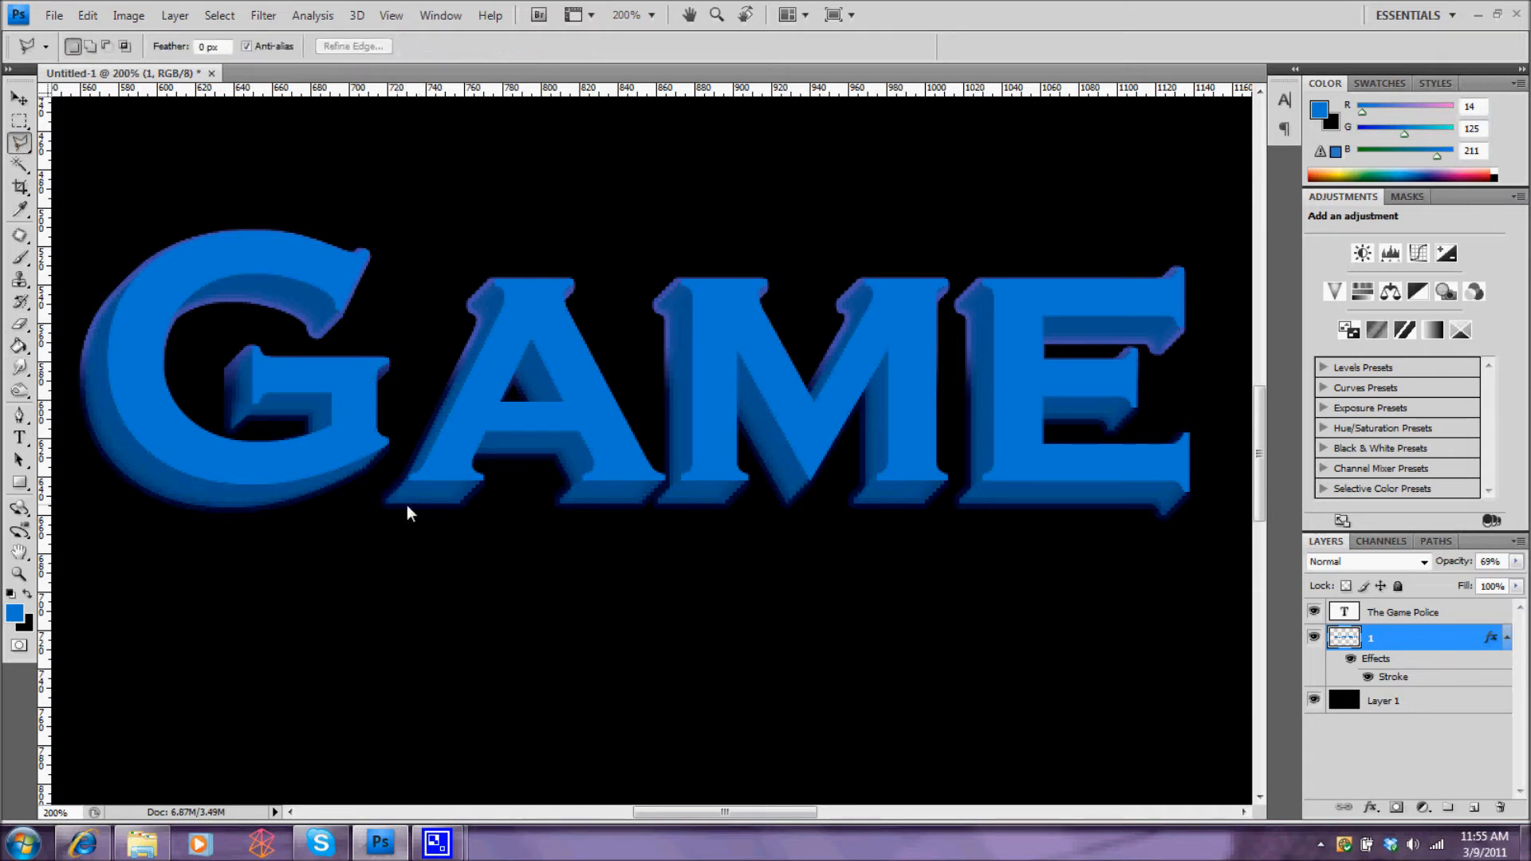
pyautogui.click(464, 503)
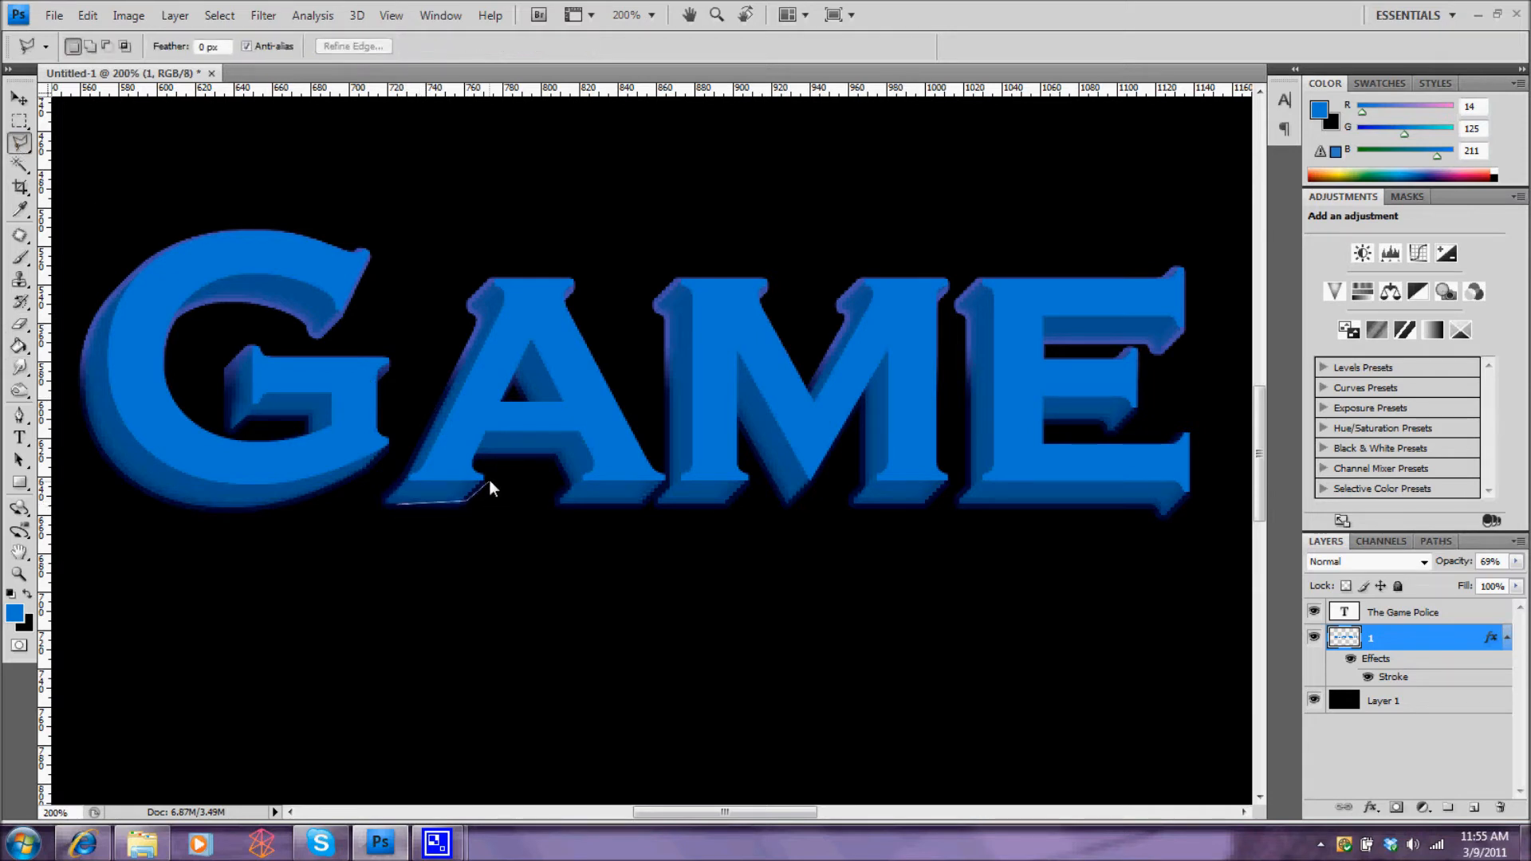
pyautogui.click(398, 505)
pyautogui.click(20, 367)
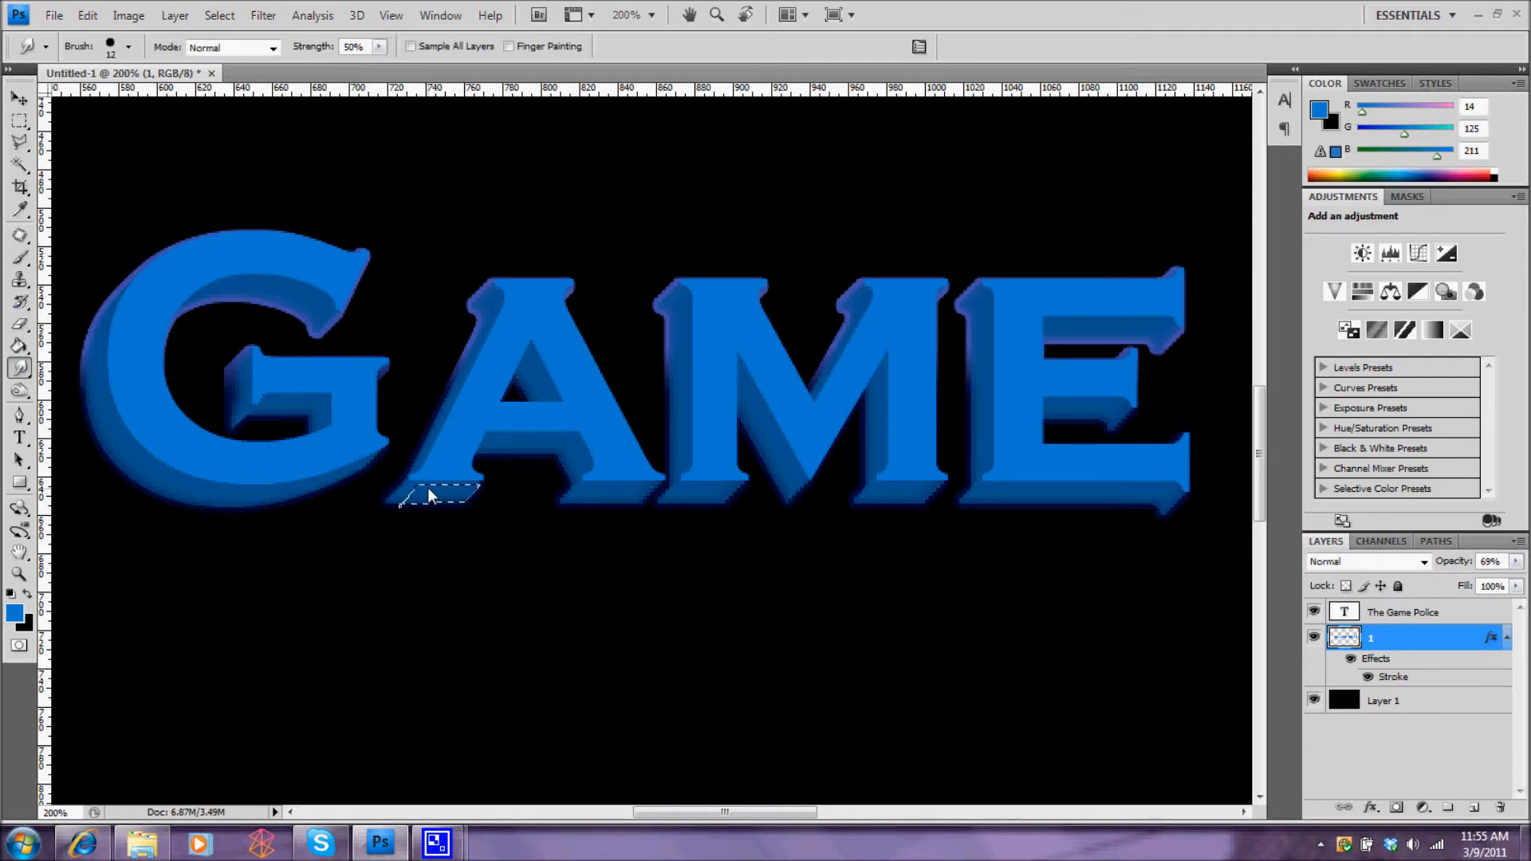
# Step: Select the extruded face under the right foot of the A in GAME, smudge it, and deselect
pyautogui.click(20, 144)
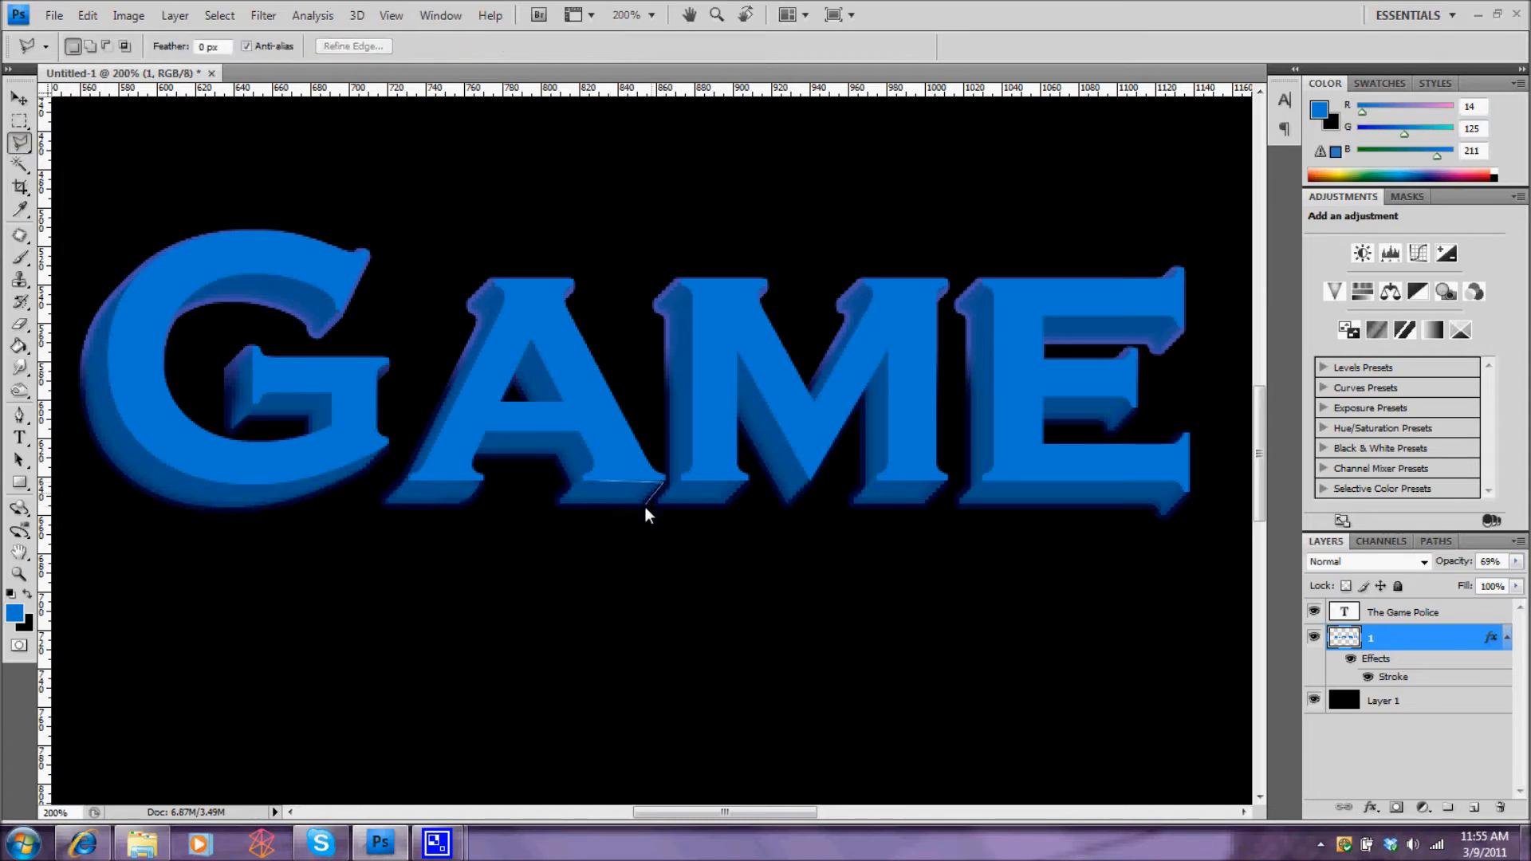
pyautogui.doubleClick(599, 482)
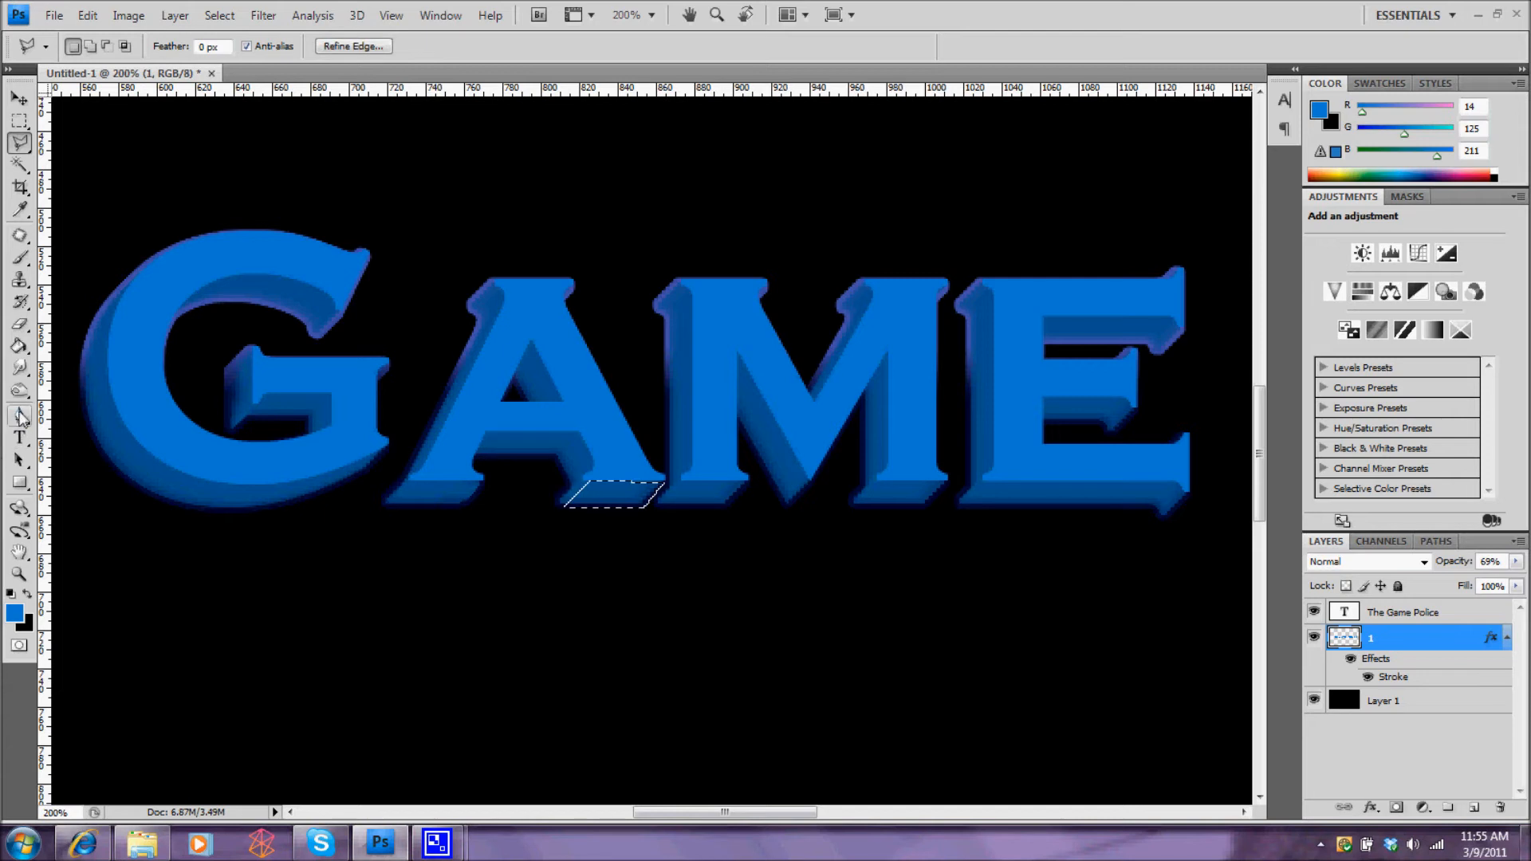
pyautogui.click(20, 368)
pyautogui.moveTo(643, 493)
pyautogui.mouseDown()
pyautogui.moveTo(653, 485)
pyautogui.moveTo(591, 496)
pyautogui.mouseUp()
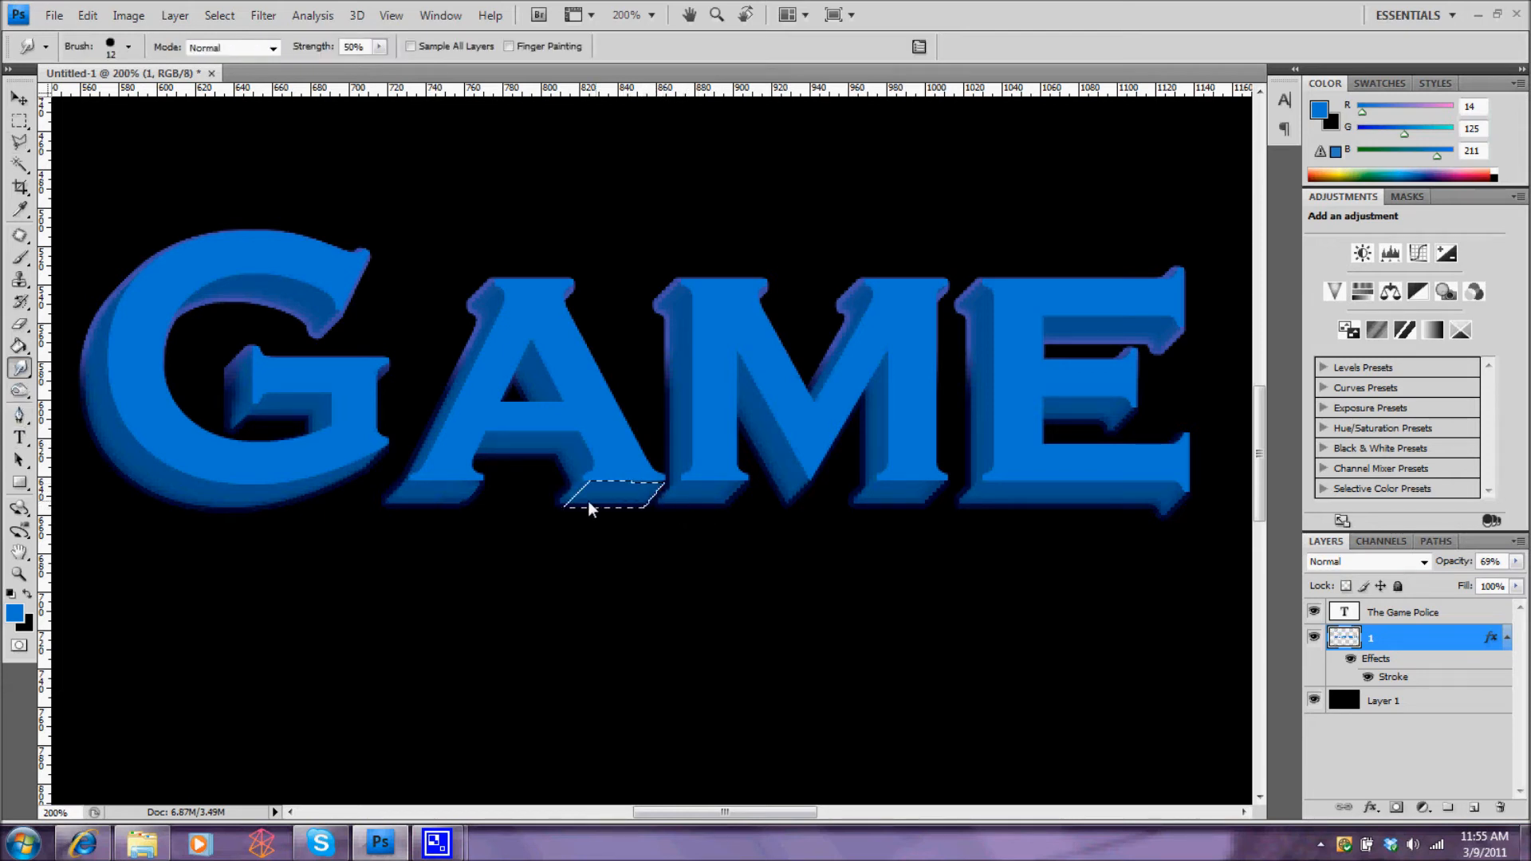
pyautogui.hotkey('ctrl', 'd')
# Step: Outline the lower extruded face along the M's left diagonal, smudge it down toward the point, and deselect
pyautogui.click(19, 141)
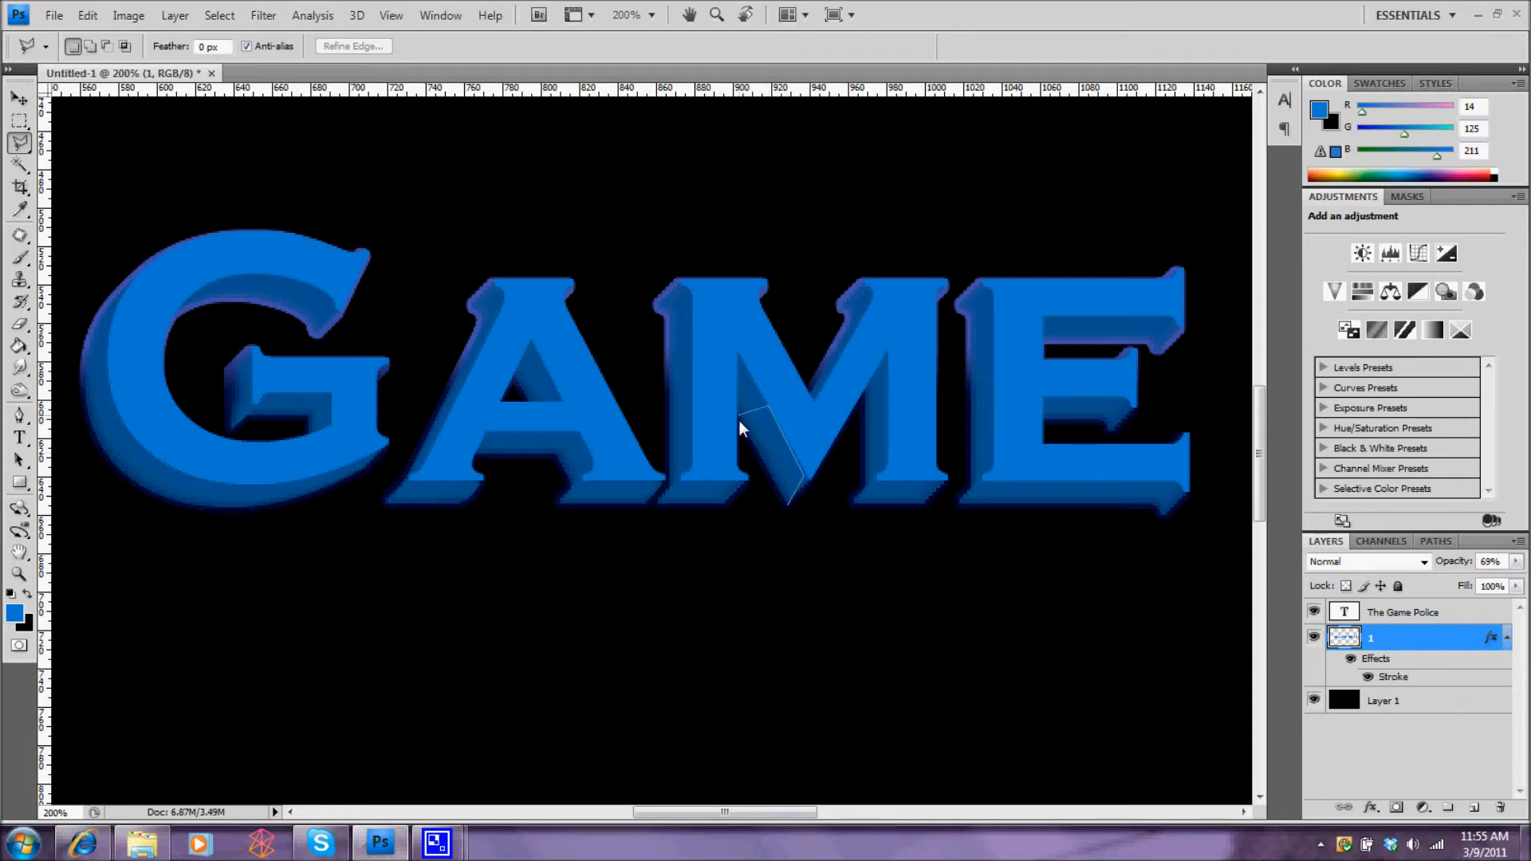
pyautogui.doubleClick(788, 505)
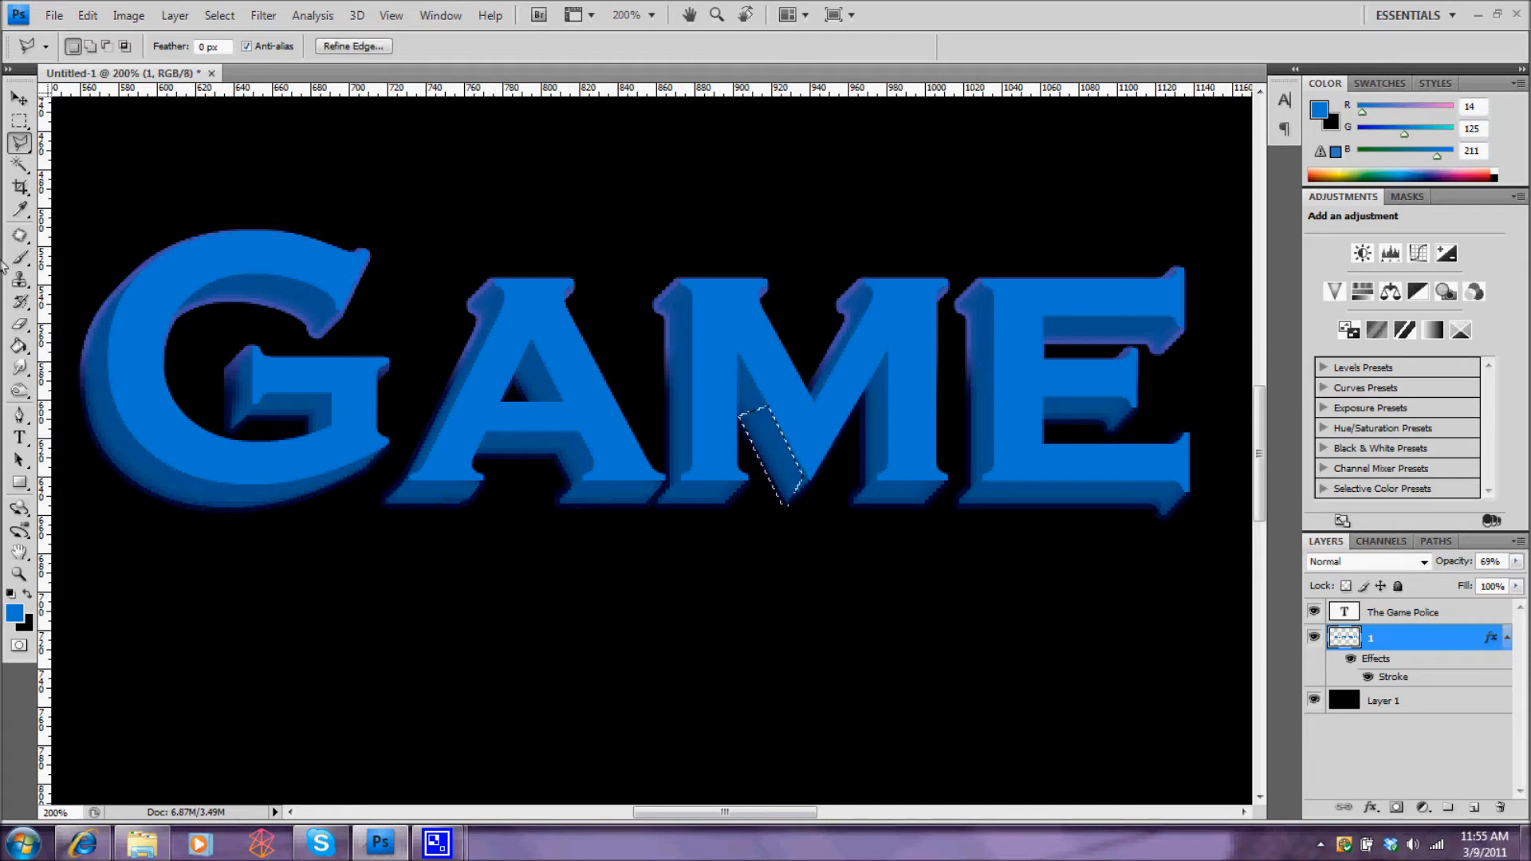
pyautogui.click(19, 367)
pyautogui.moveTo(749, 416)
pyautogui.mouseDown()
pyautogui.moveTo(801, 477)
pyautogui.moveTo(759, 421)
pyautogui.moveTo(805, 529)
pyautogui.moveTo(745, 424)
pyautogui.moveTo(797, 510)
pyautogui.moveTo(791, 496)
pyautogui.mouseUp()
pyautogui.hotkey('ctrl', 'd')
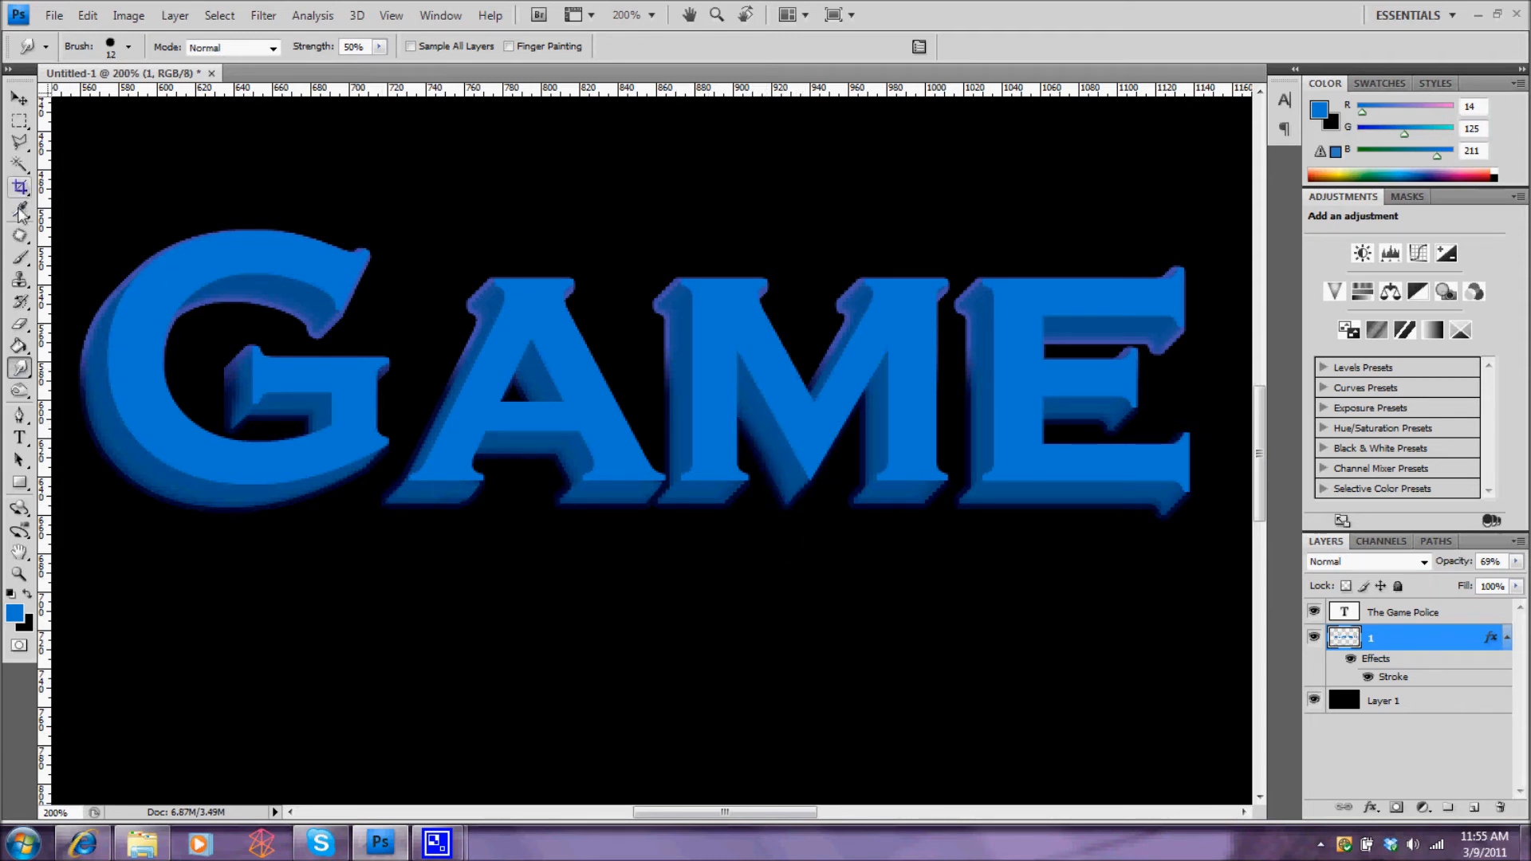
# Step: Reselect the extruded face under the A's right foot, smudge it a second time, and deselect
pyautogui.click(20, 142)
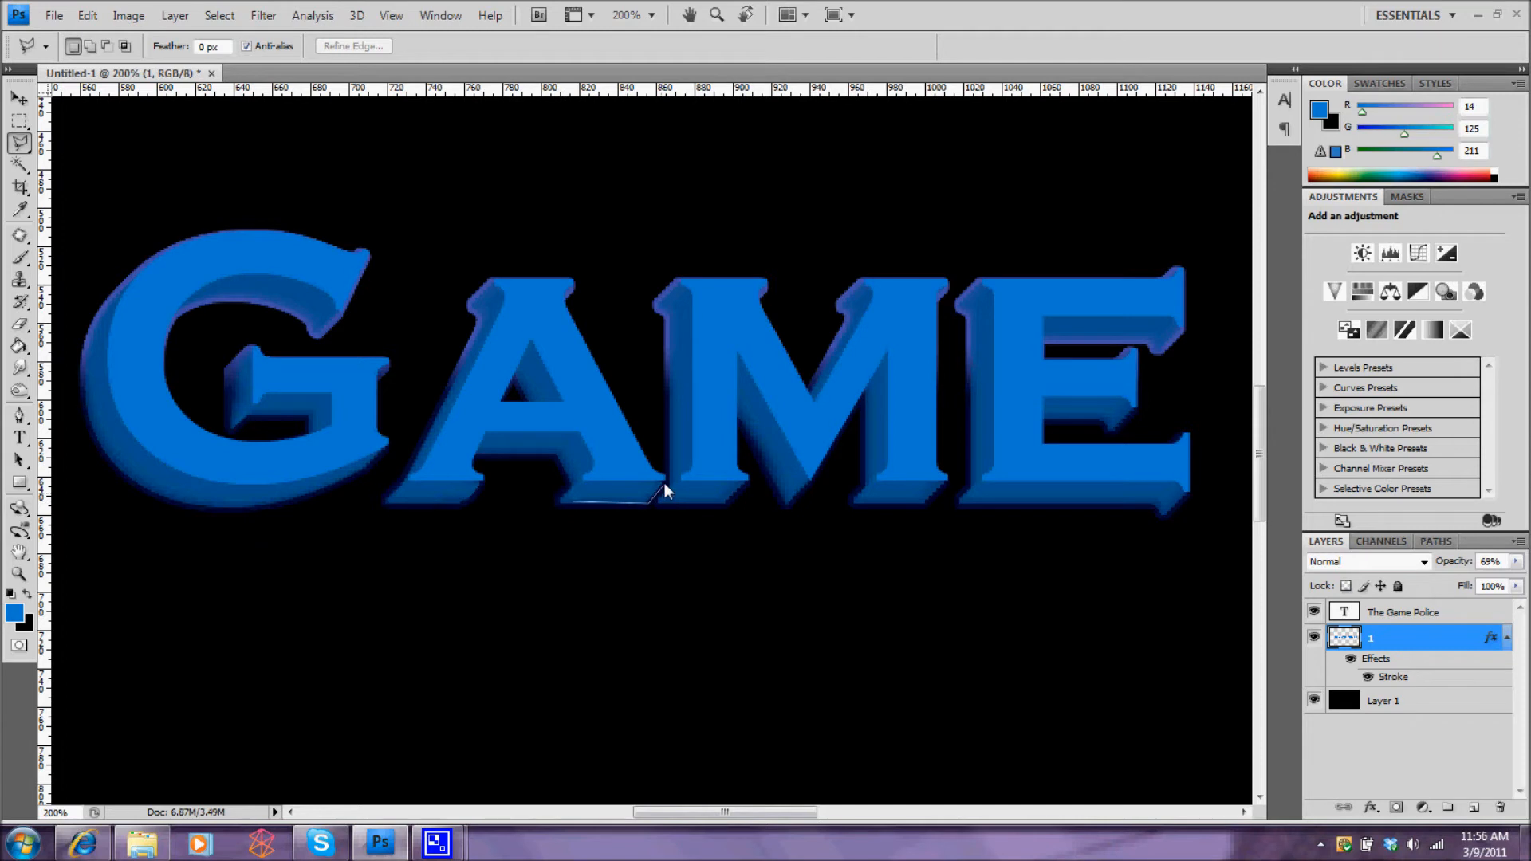
pyautogui.click(560, 501)
pyautogui.click(22, 369)
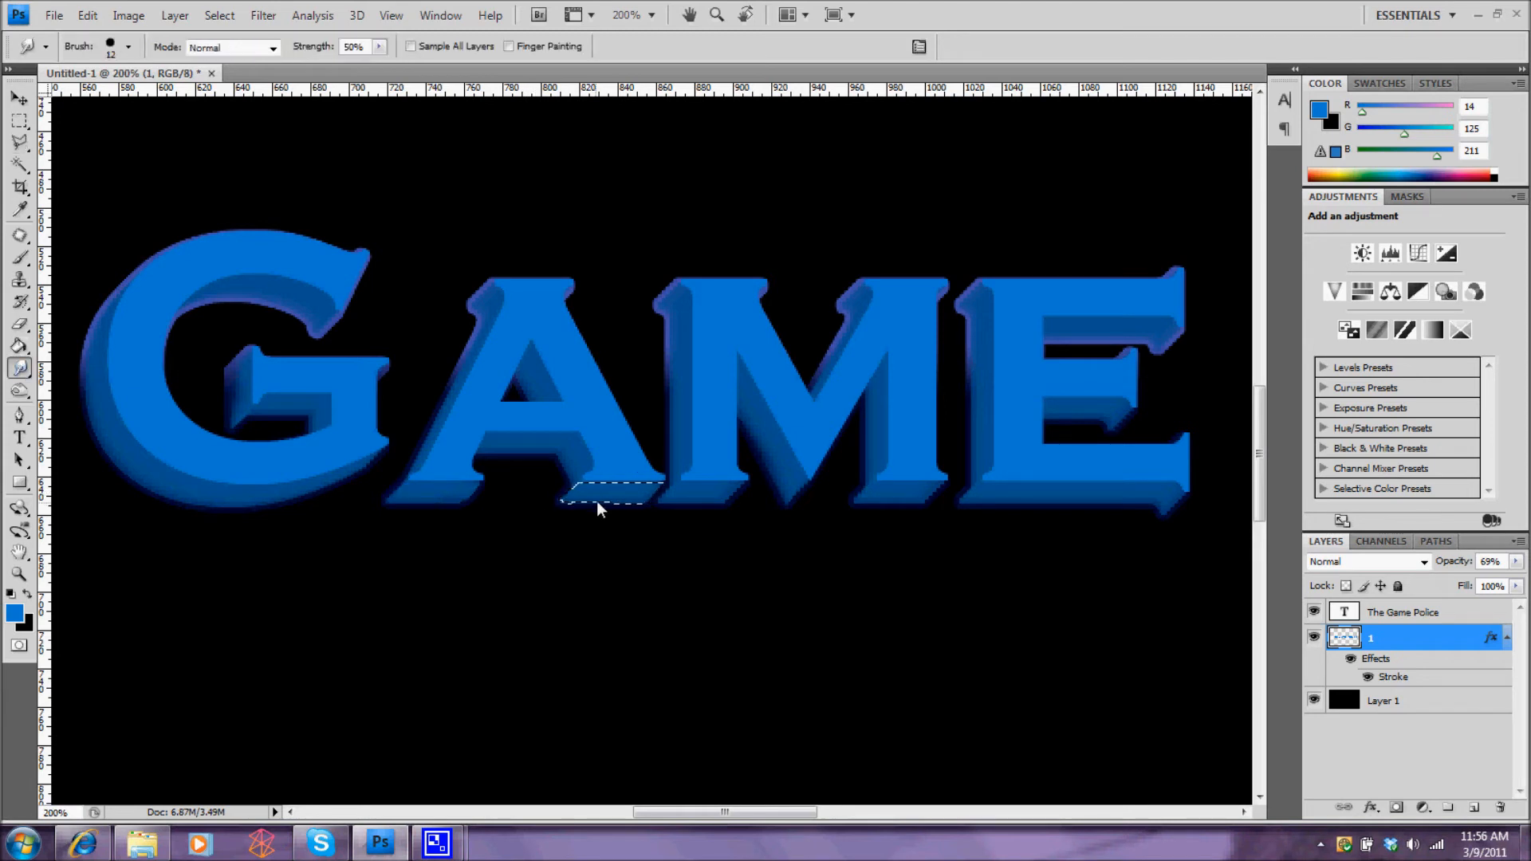
pyautogui.hotkey('ctrl', 'd')
# Step: Outline the extruded face under the left foot of the M with the Polygonal Lasso and smudge it
pyautogui.press('c')
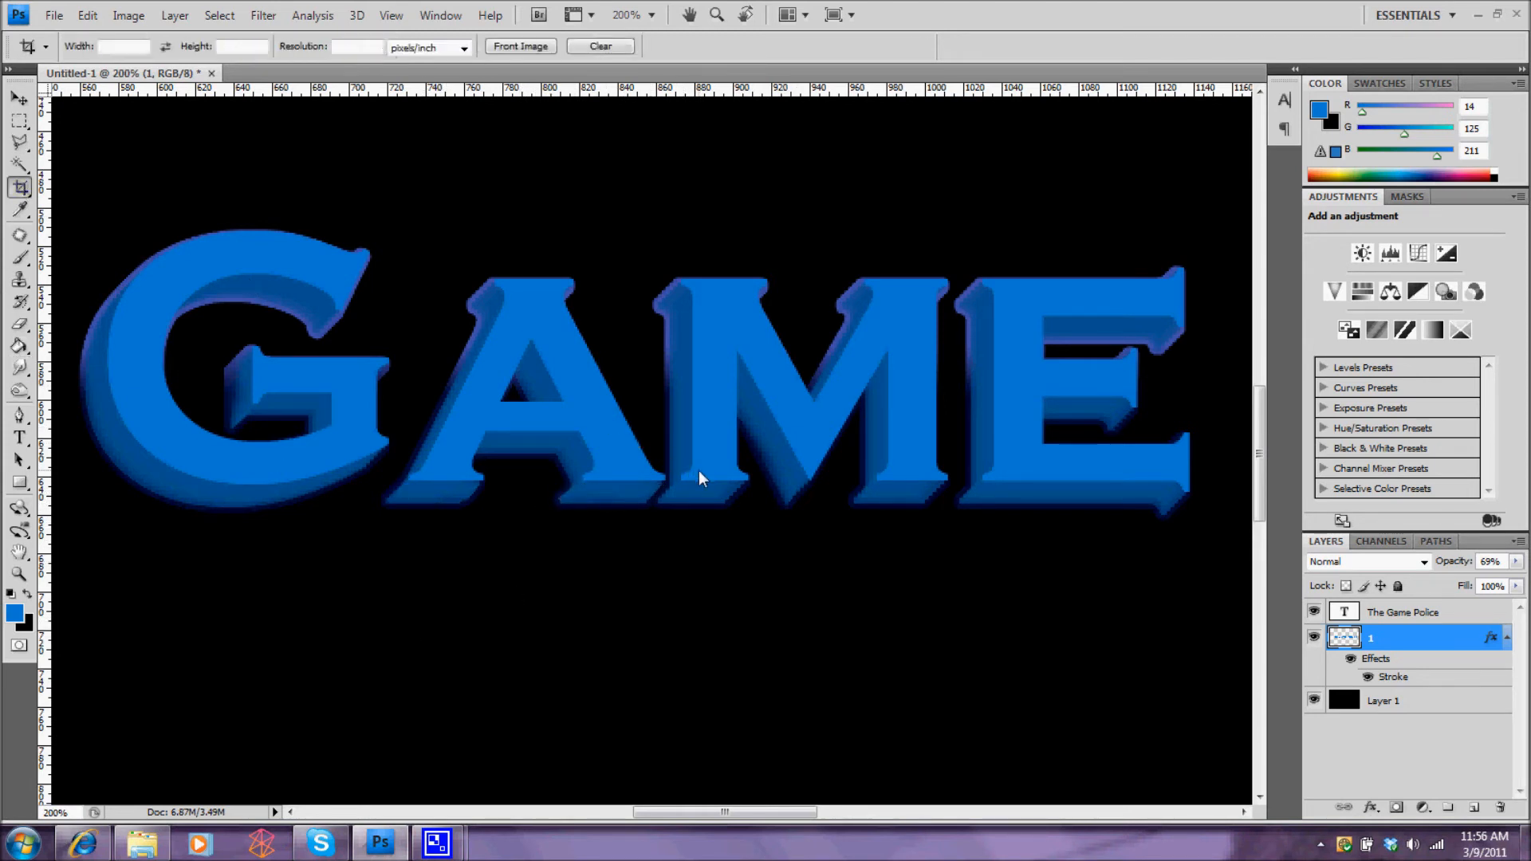
pyautogui.press('w')
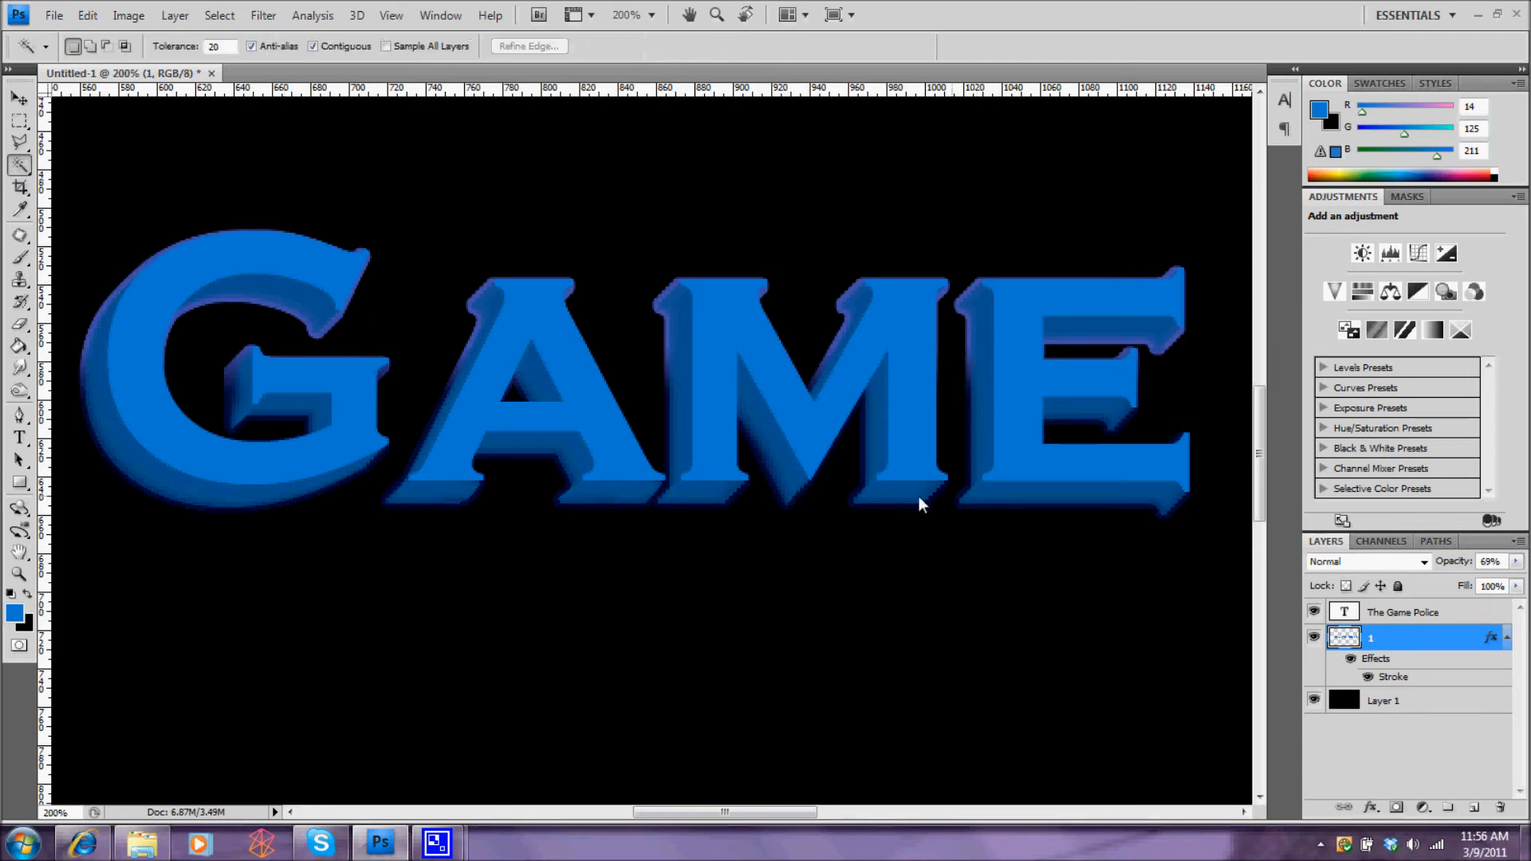
pyautogui.press('l')
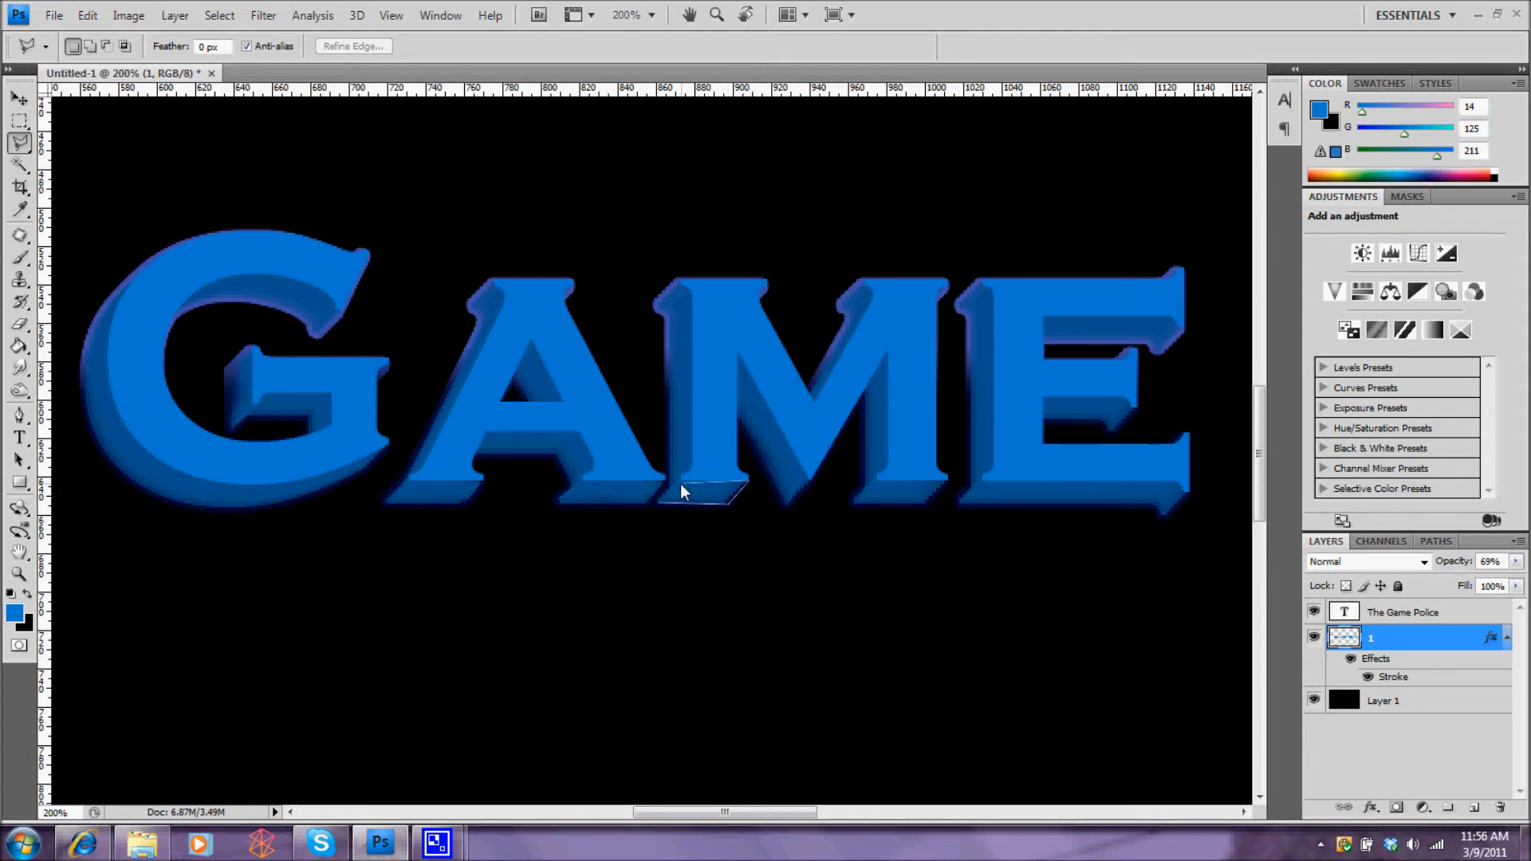
pyautogui.click(659, 503)
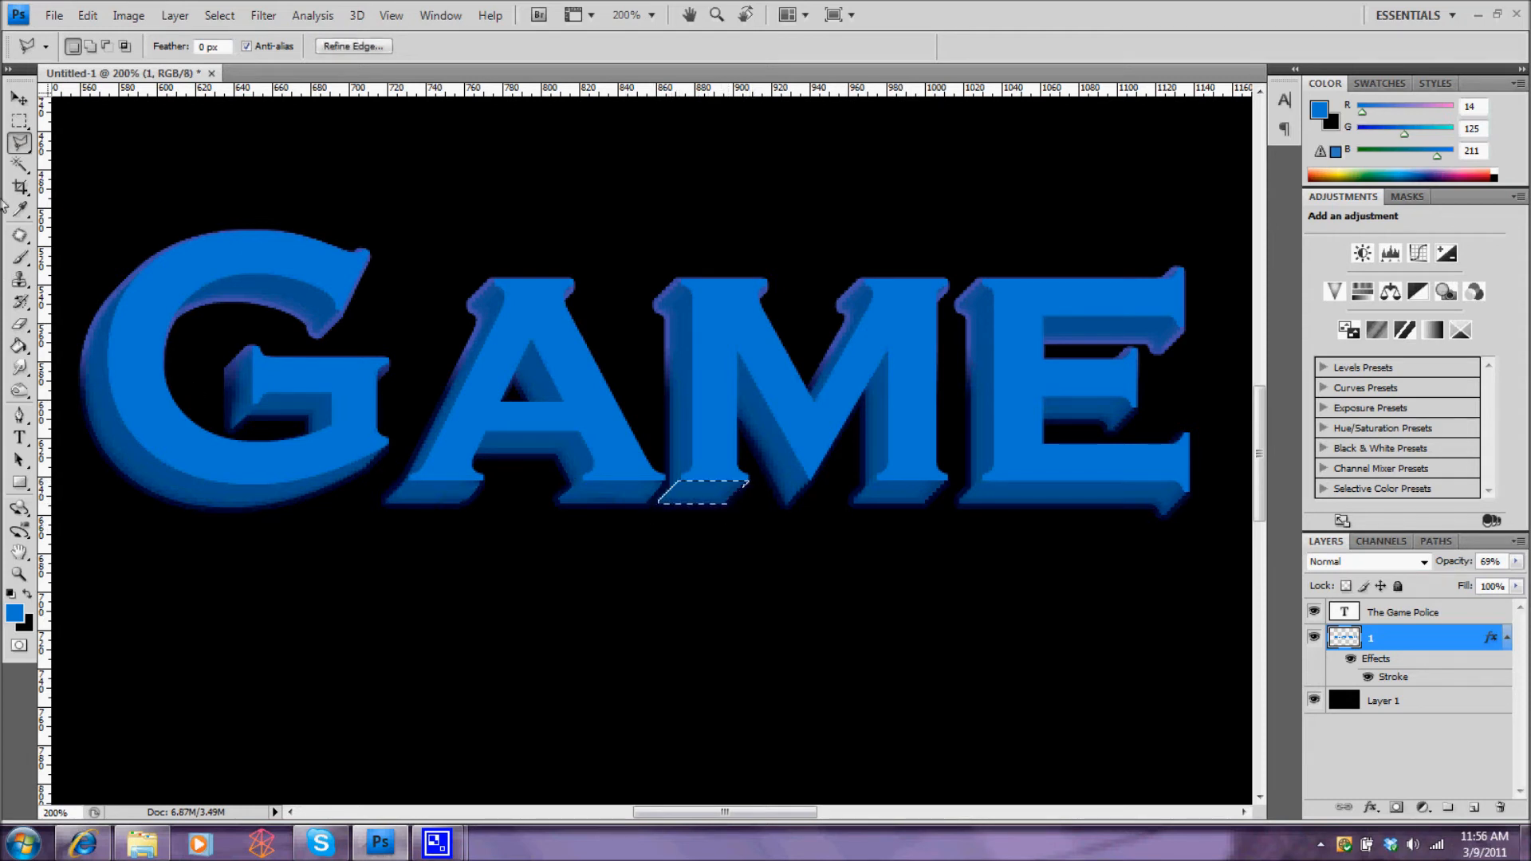
pyautogui.click(19, 368)
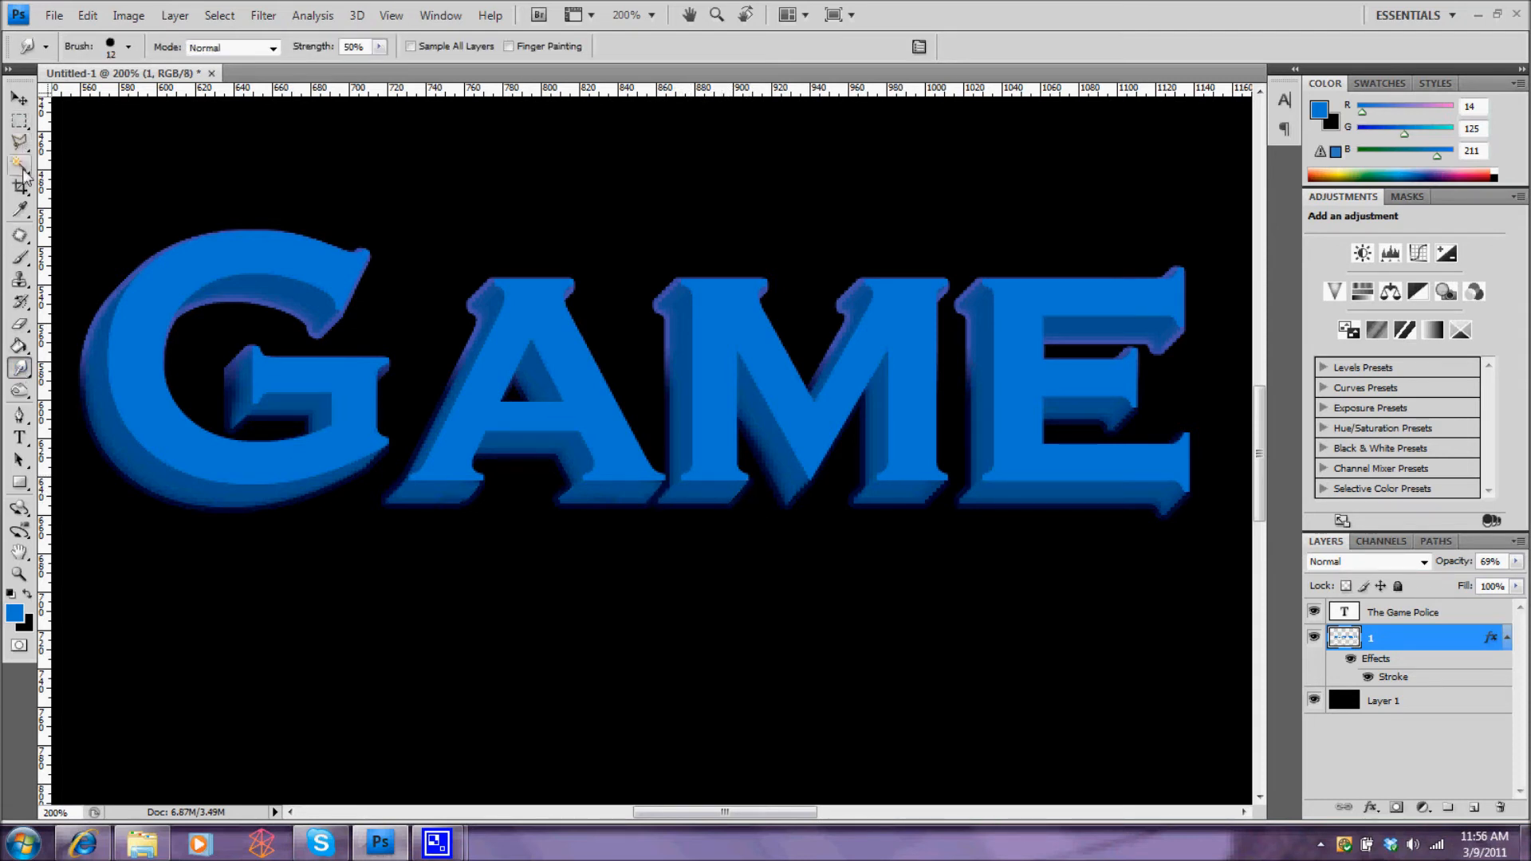
# Step: Outline the extruded face under the right foot of the M, smudge it, and deselect
pyautogui.click(19, 142)
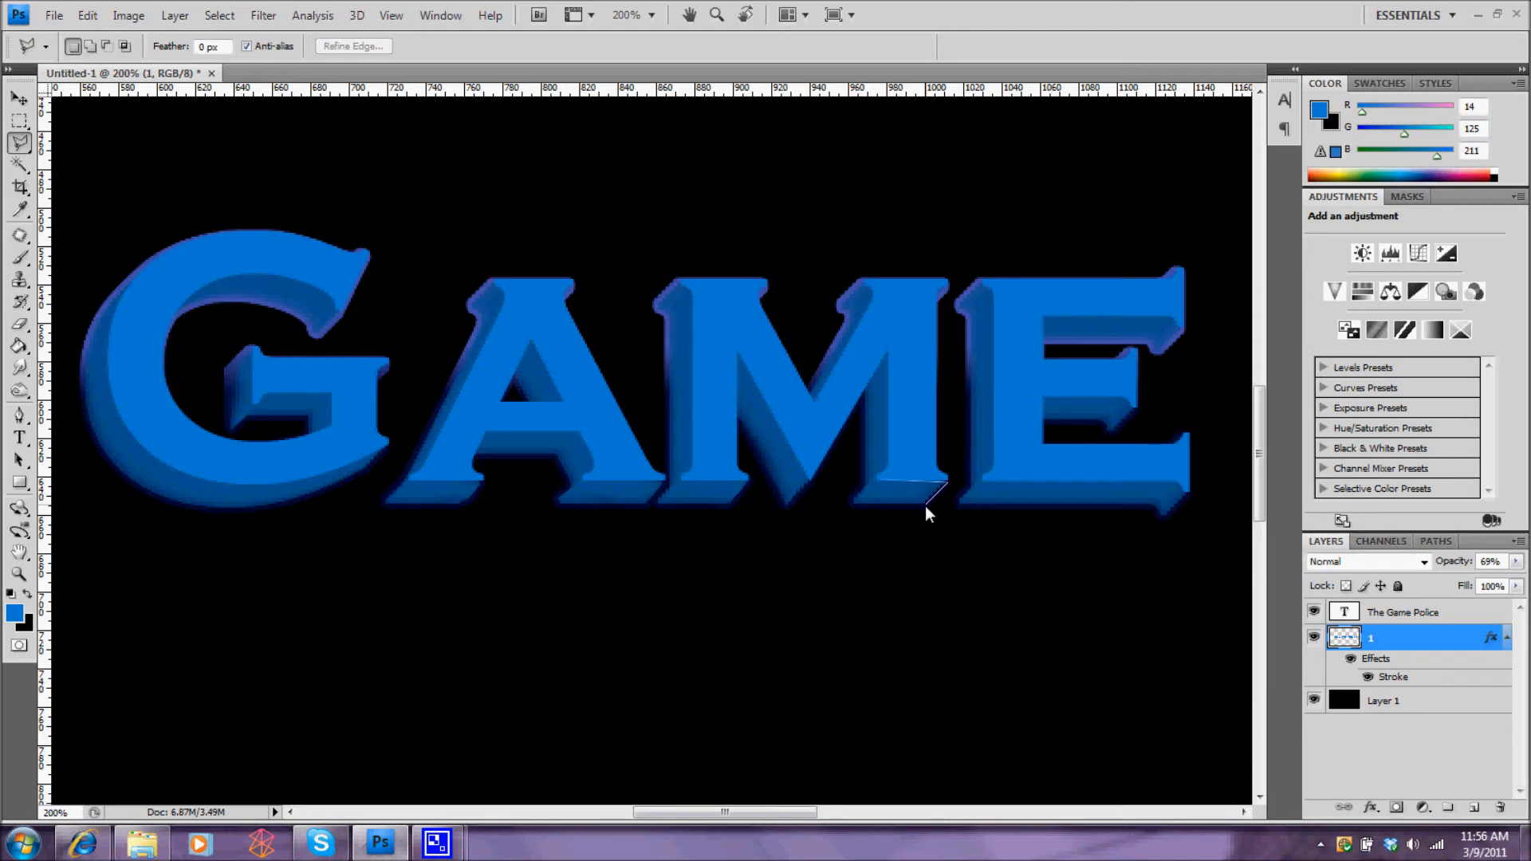
pyautogui.click(878, 481)
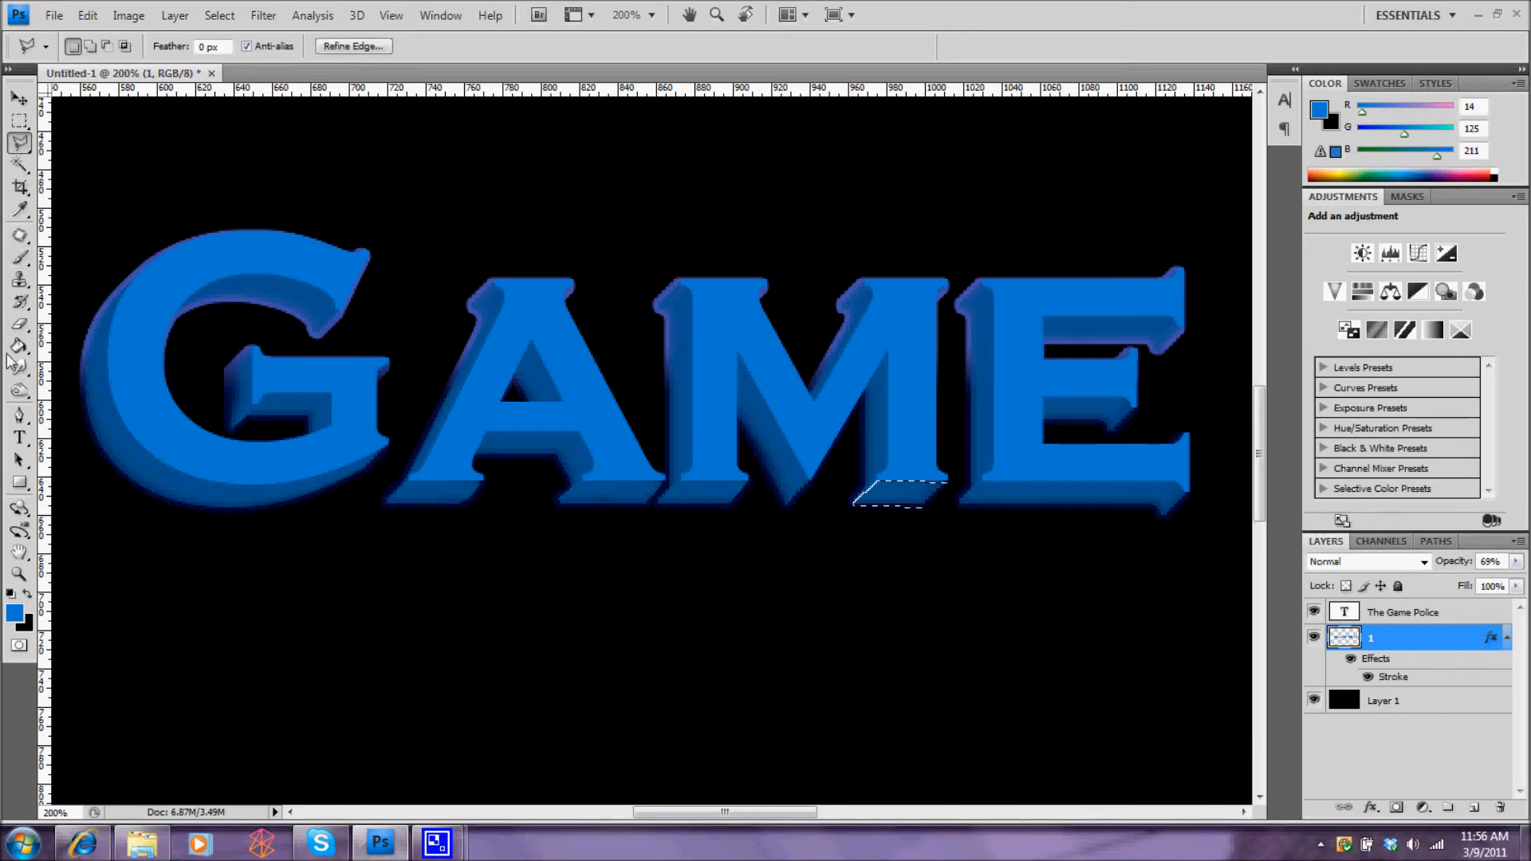
pyautogui.click(20, 367)
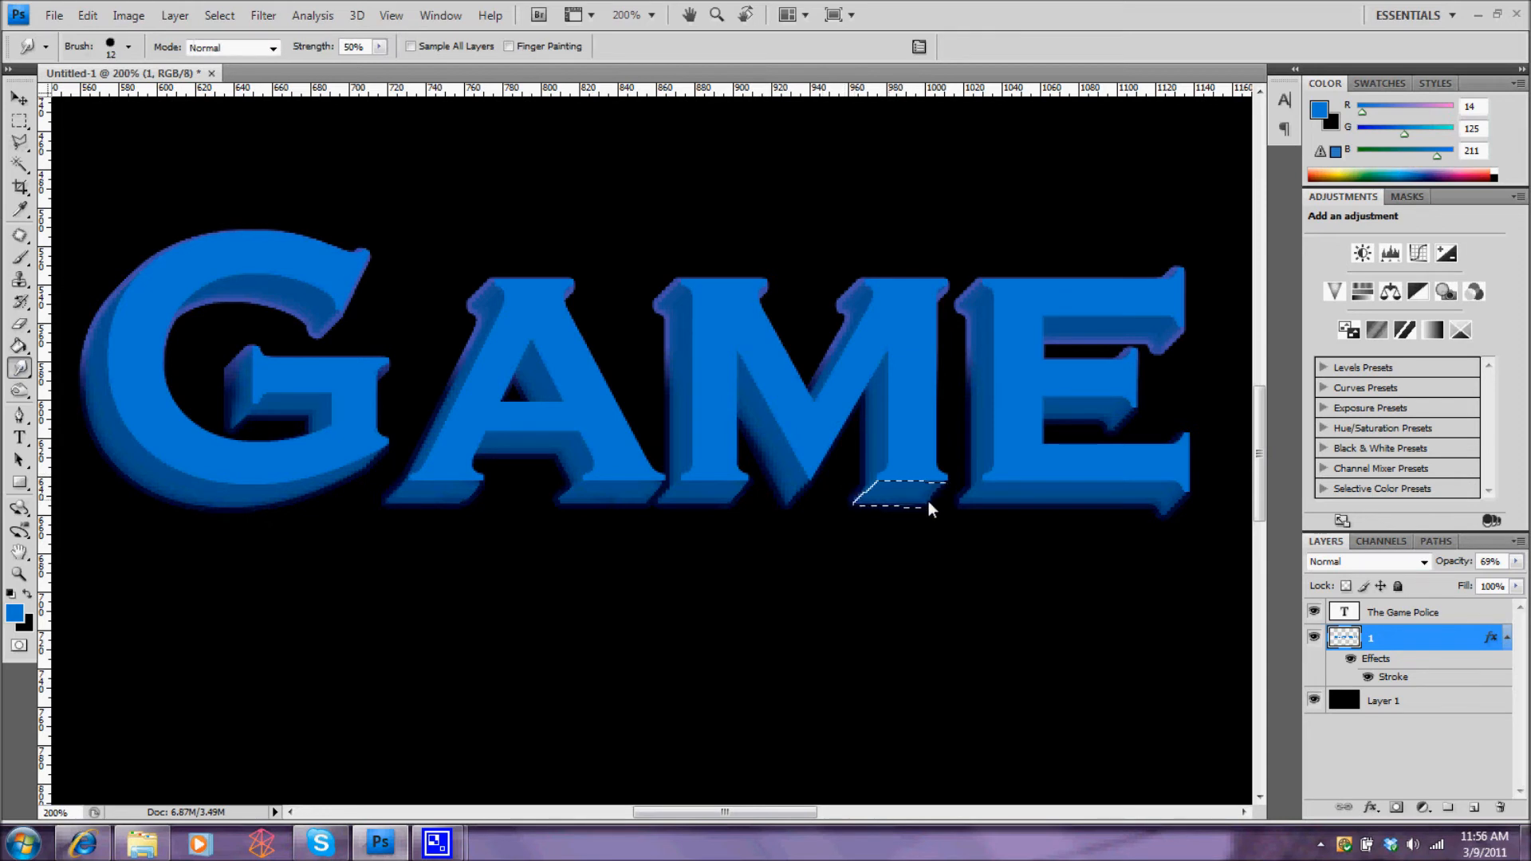
pyautogui.hotkey('ctrl', 'd')
# Step: Outline the extruded face under the base of the E with the Polygonal Lasso, smudge it, and deselect
pyautogui.click(19, 142)
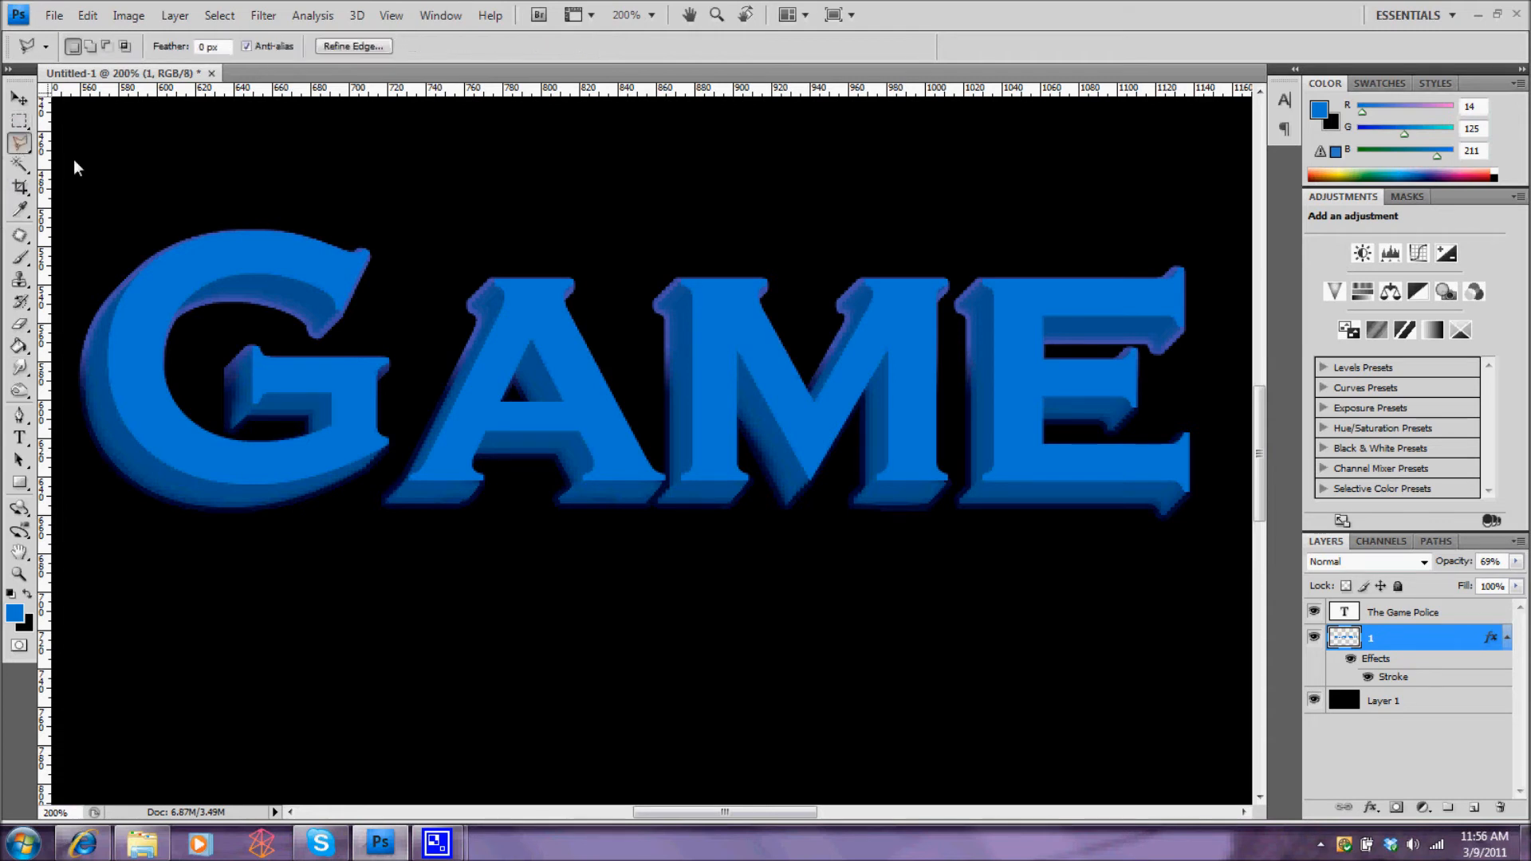
pyautogui.click(958, 505)
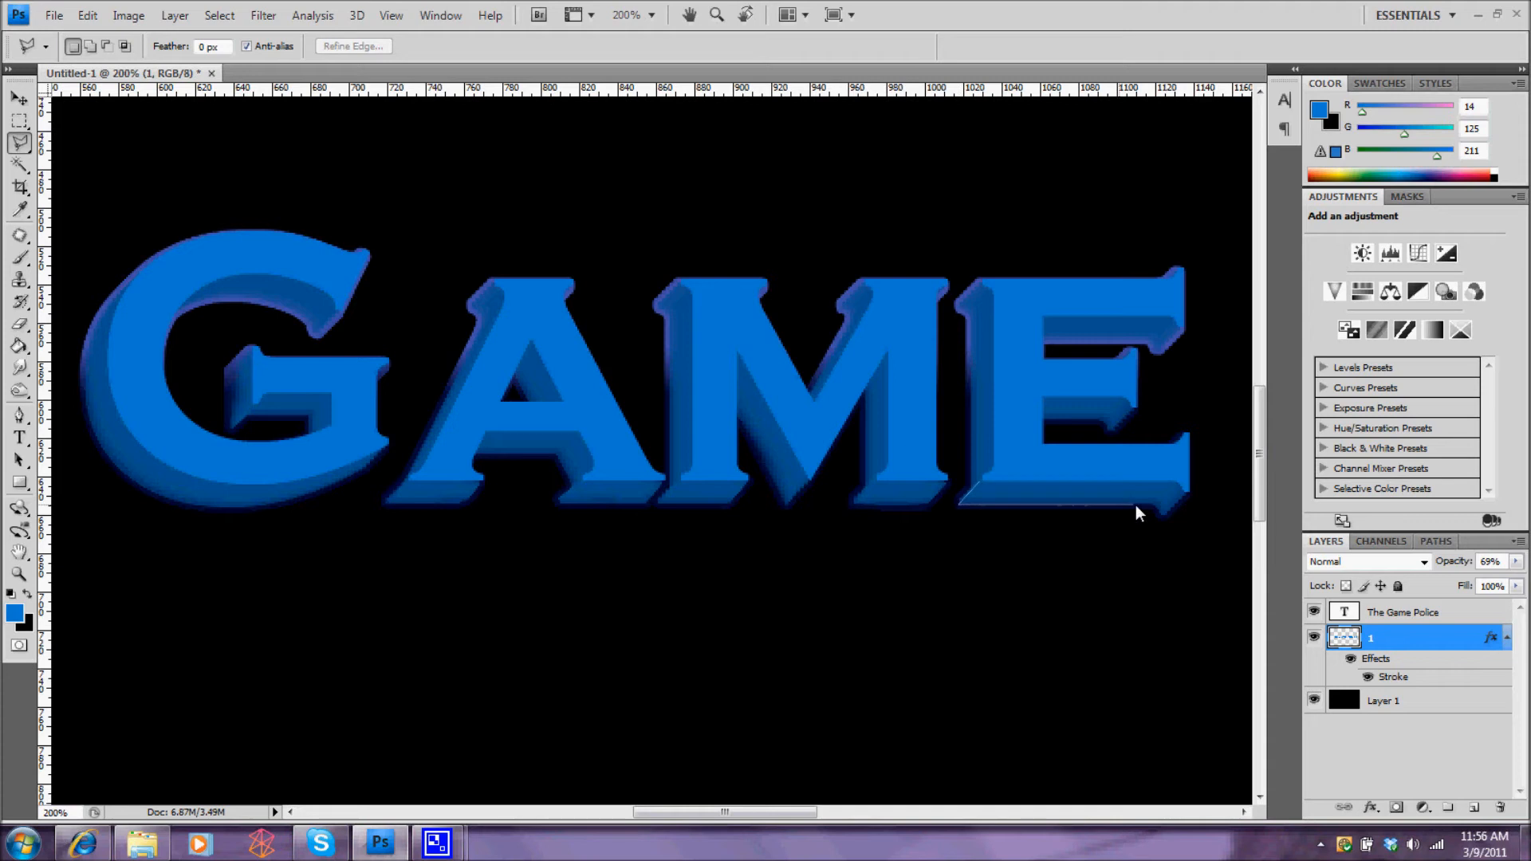
pyautogui.click(1179, 482)
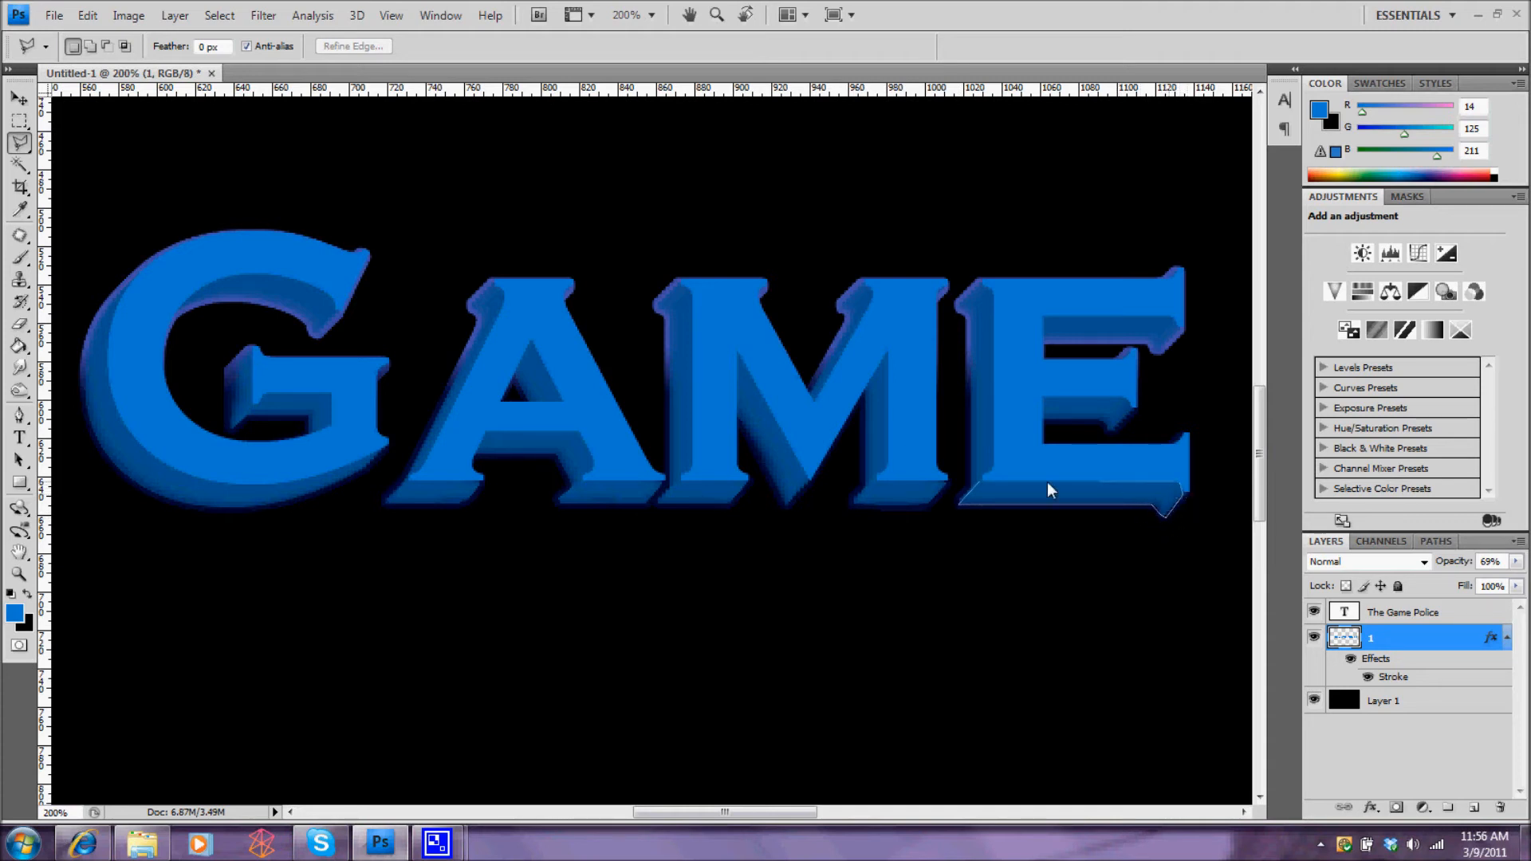
pyautogui.click(980, 480)
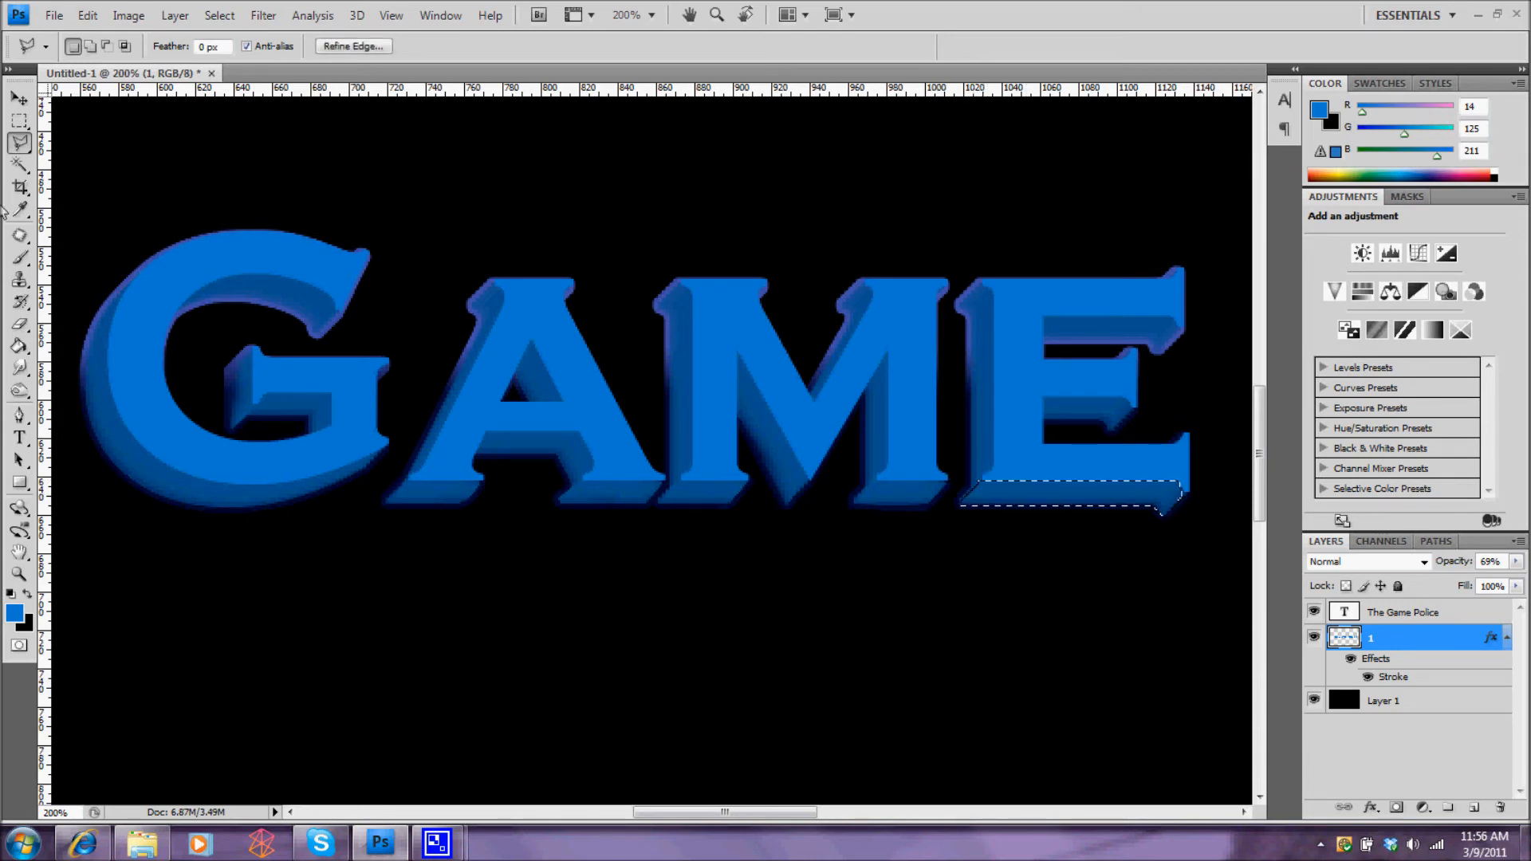
pyautogui.click(20, 369)
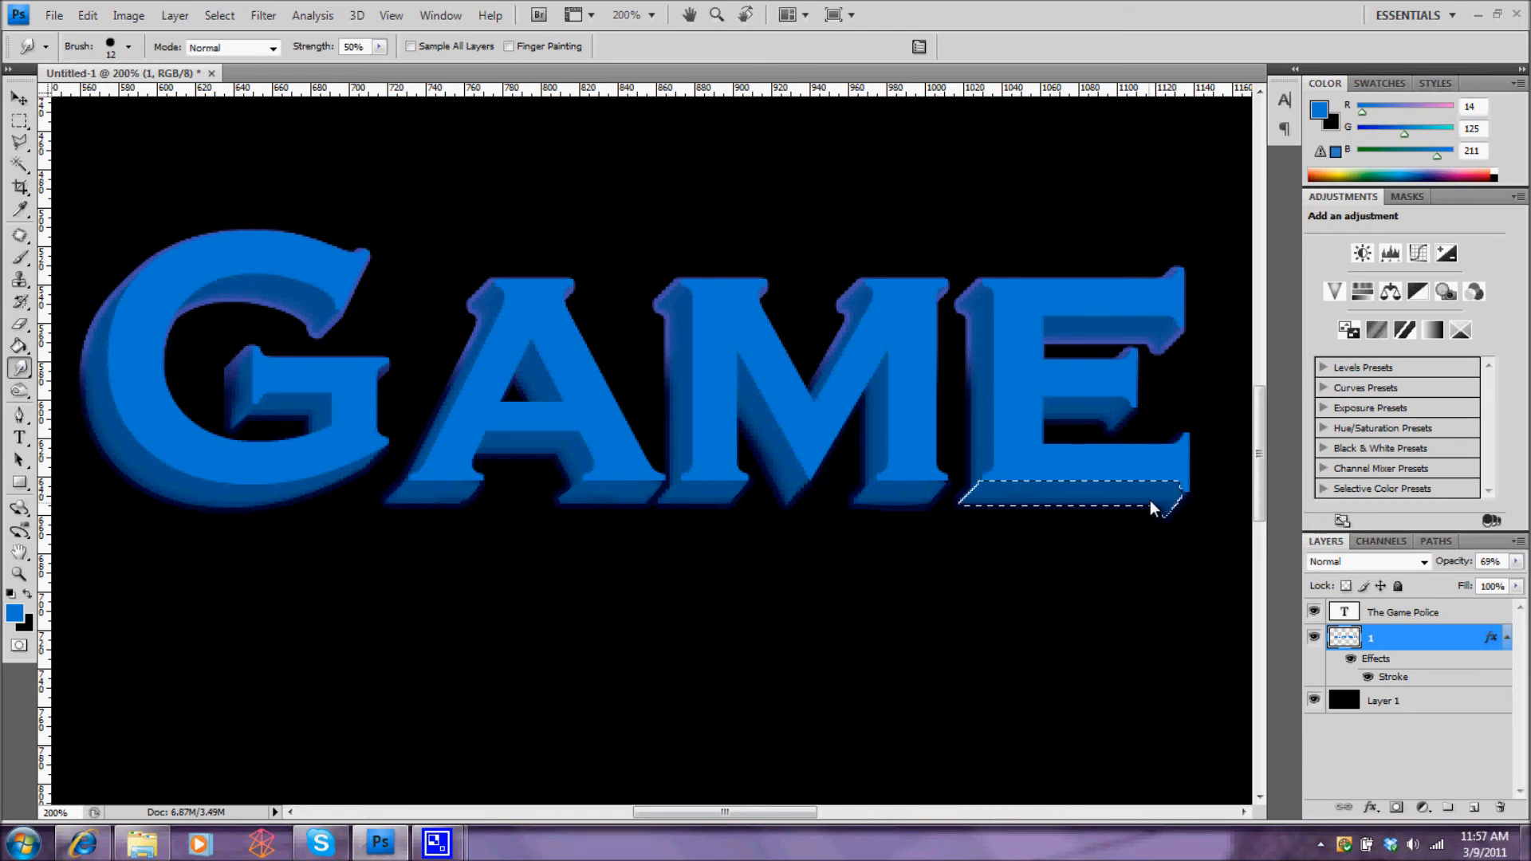
pyautogui.hotkey('ctrl', 'd')
# Step: Outline the extruded face under the middle arm of the E, smudge it, and deselect
pyautogui.click(21, 122)
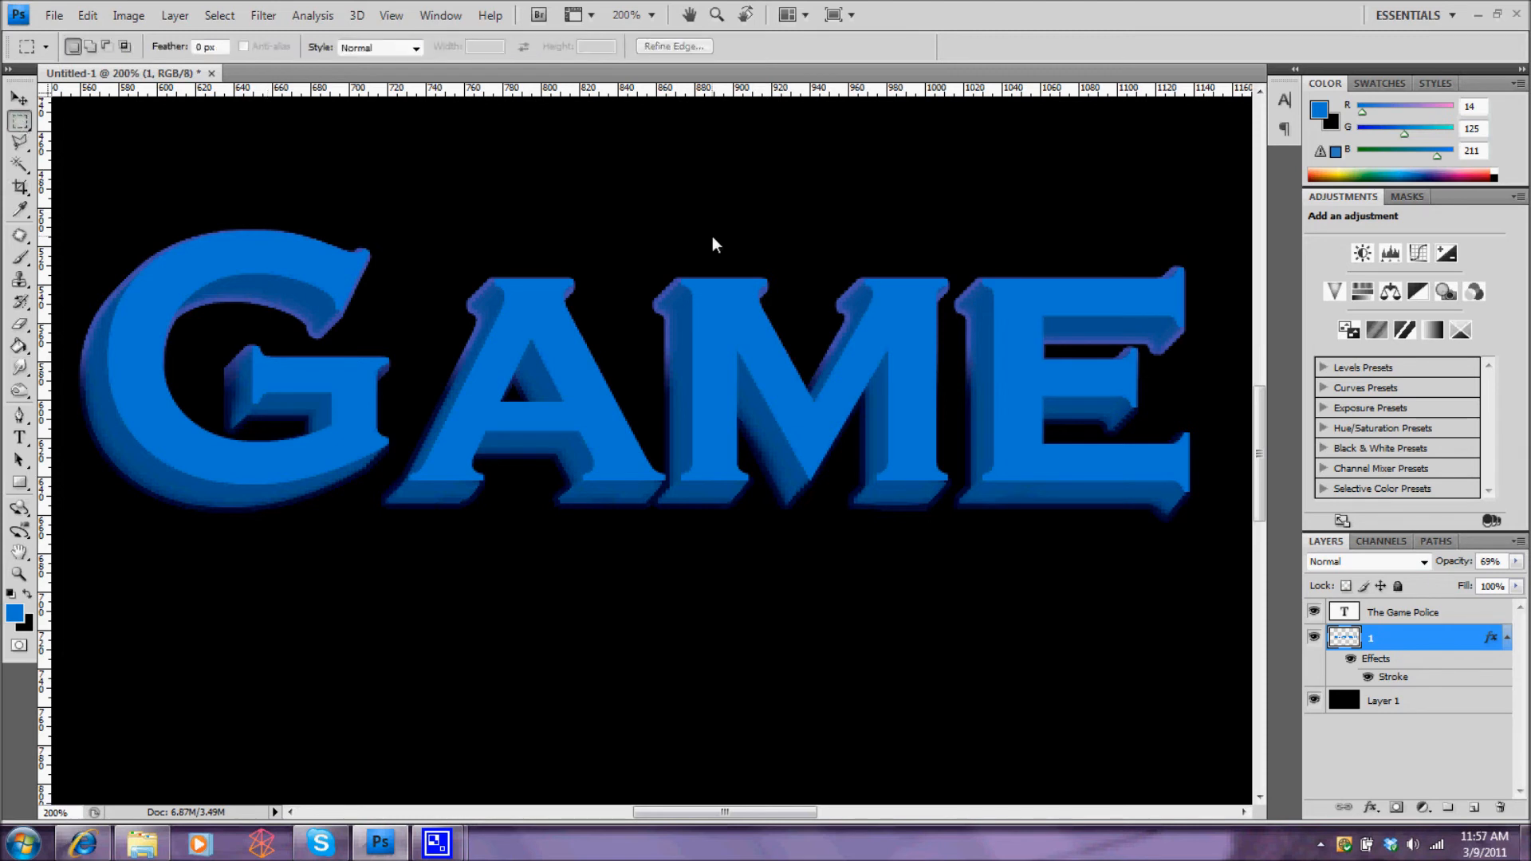
pyautogui.click(22, 189)
pyautogui.click(21, 143)
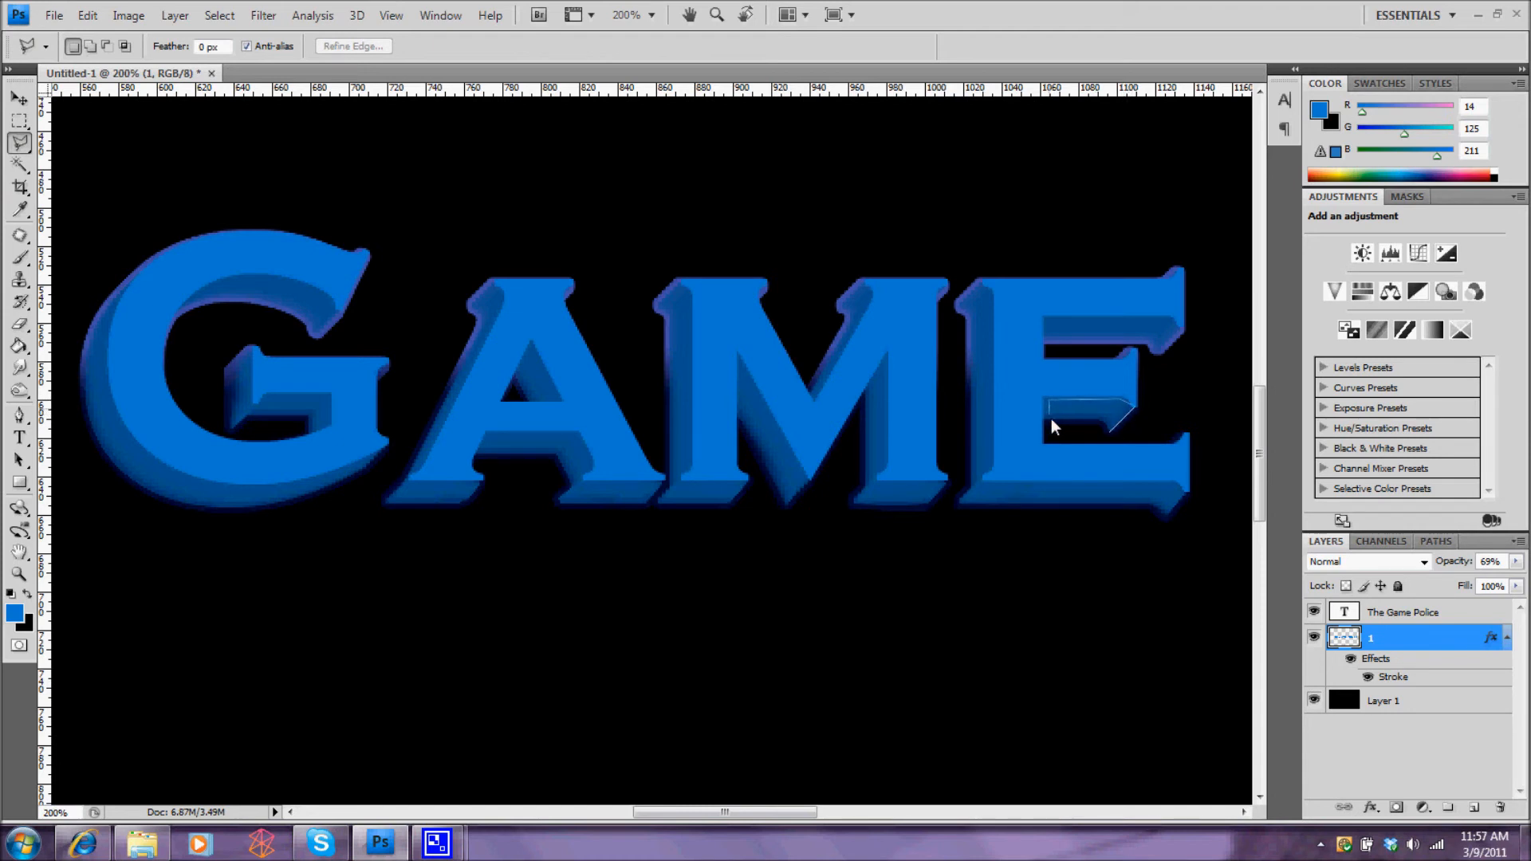
pyautogui.doubleClick(1108, 433)
pyautogui.press('r')
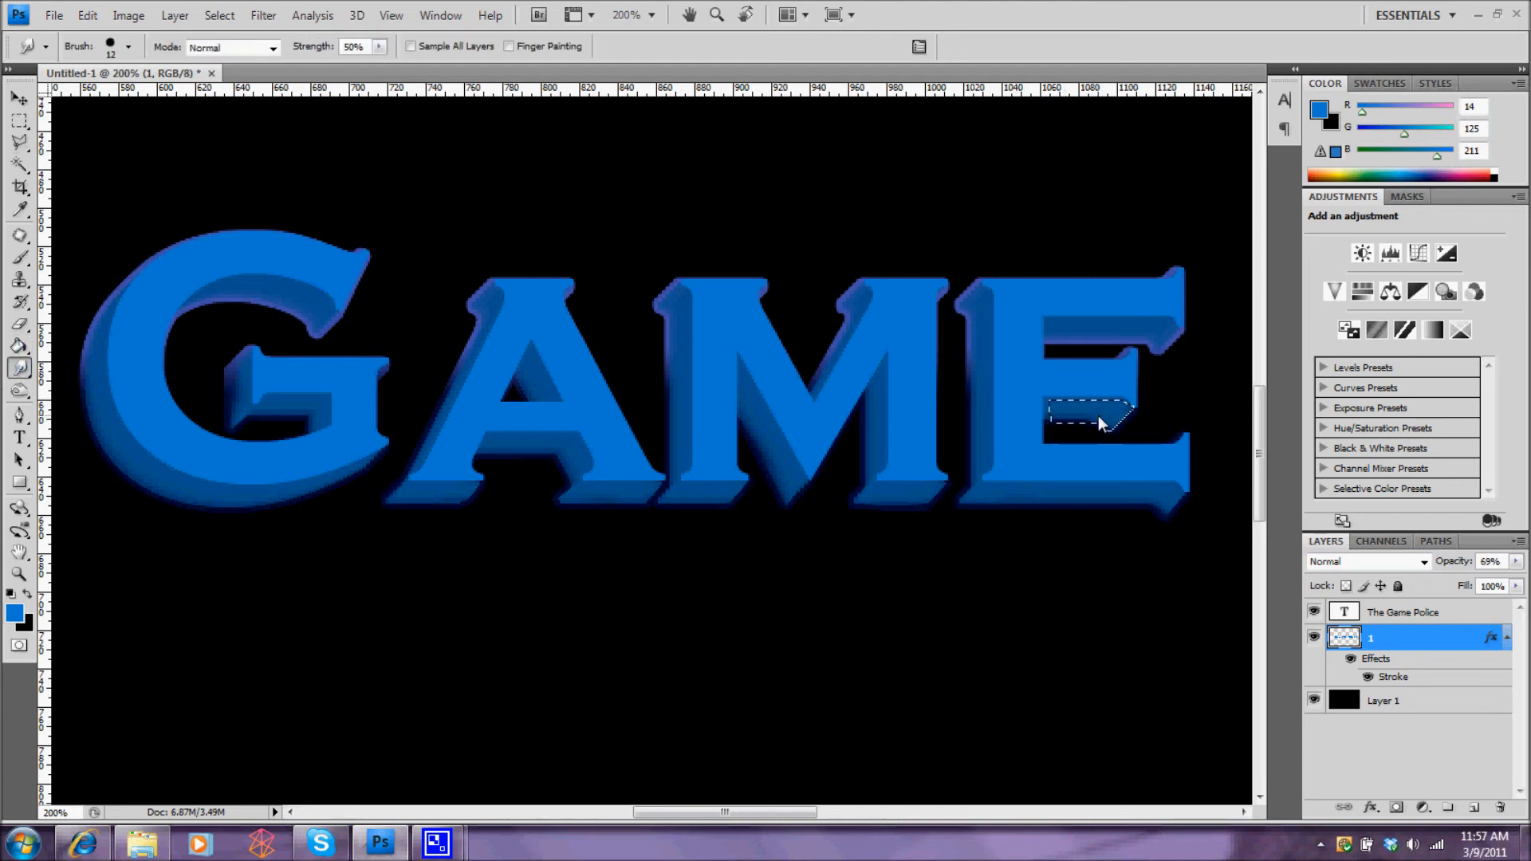
pyautogui.moveTo(1059, 417)
pyautogui.mouseDown()
pyautogui.moveTo(1111, 409)
pyautogui.moveTo(1115, 423)
pyautogui.mouseUp()
# Step: Duplicate the "The Game Police" text layer
pyautogui.click(19, 575)
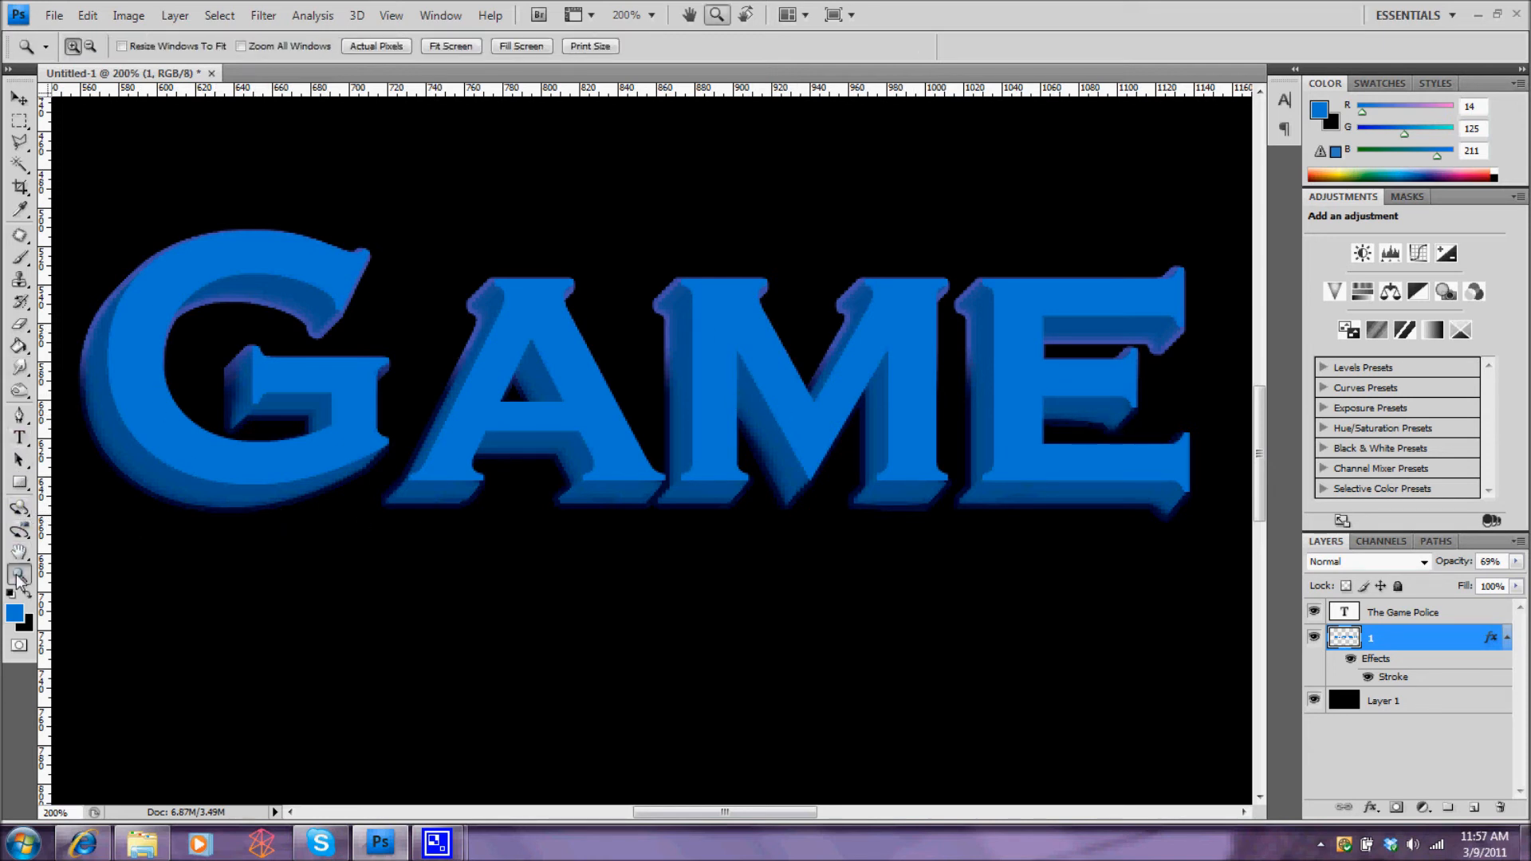
pyautogui.keyDown('alt'); pyautogui.click(314, 532); pyautogui.keyUp('alt')
pyautogui.keyDown('alt'); pyautogui.click(316, 534); pyautogui.keyUp('alt')
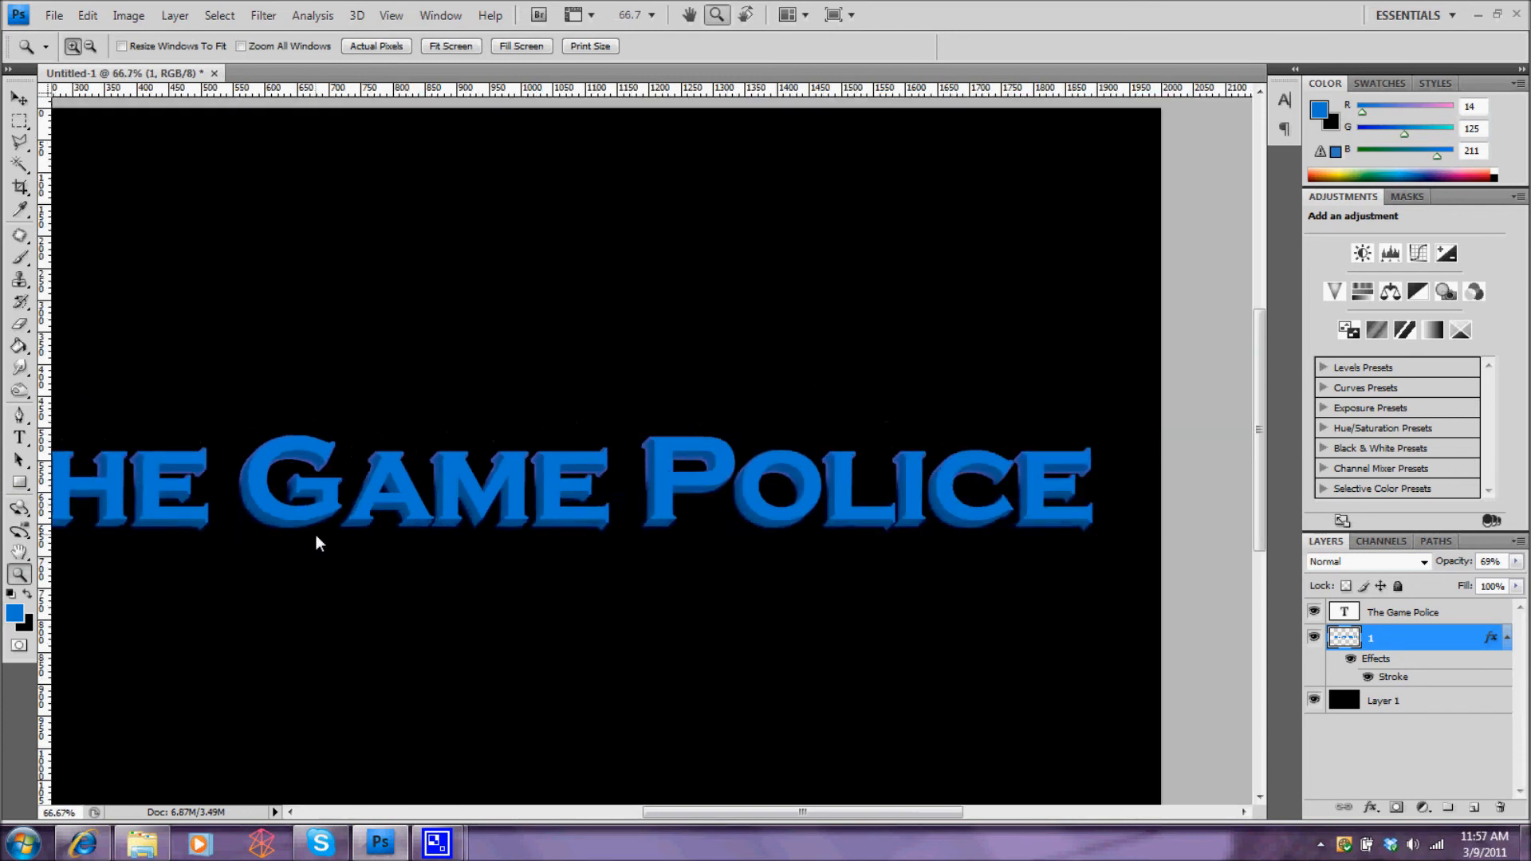
pyautogui.moveTo(717, 813); pyautogui.dragTo(684, 819)
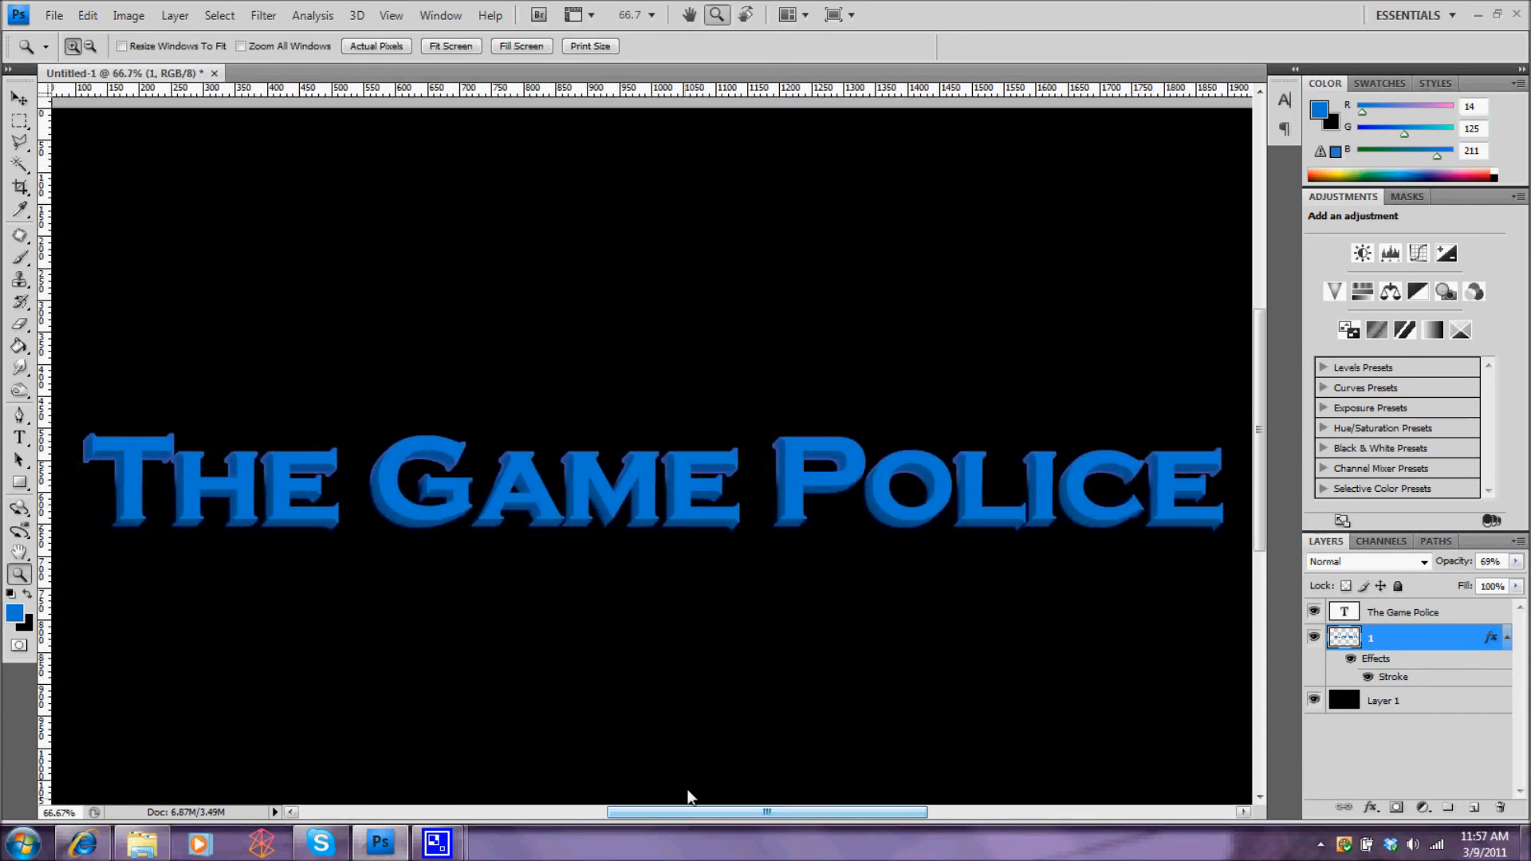
pyautogui.click(1438, 617)
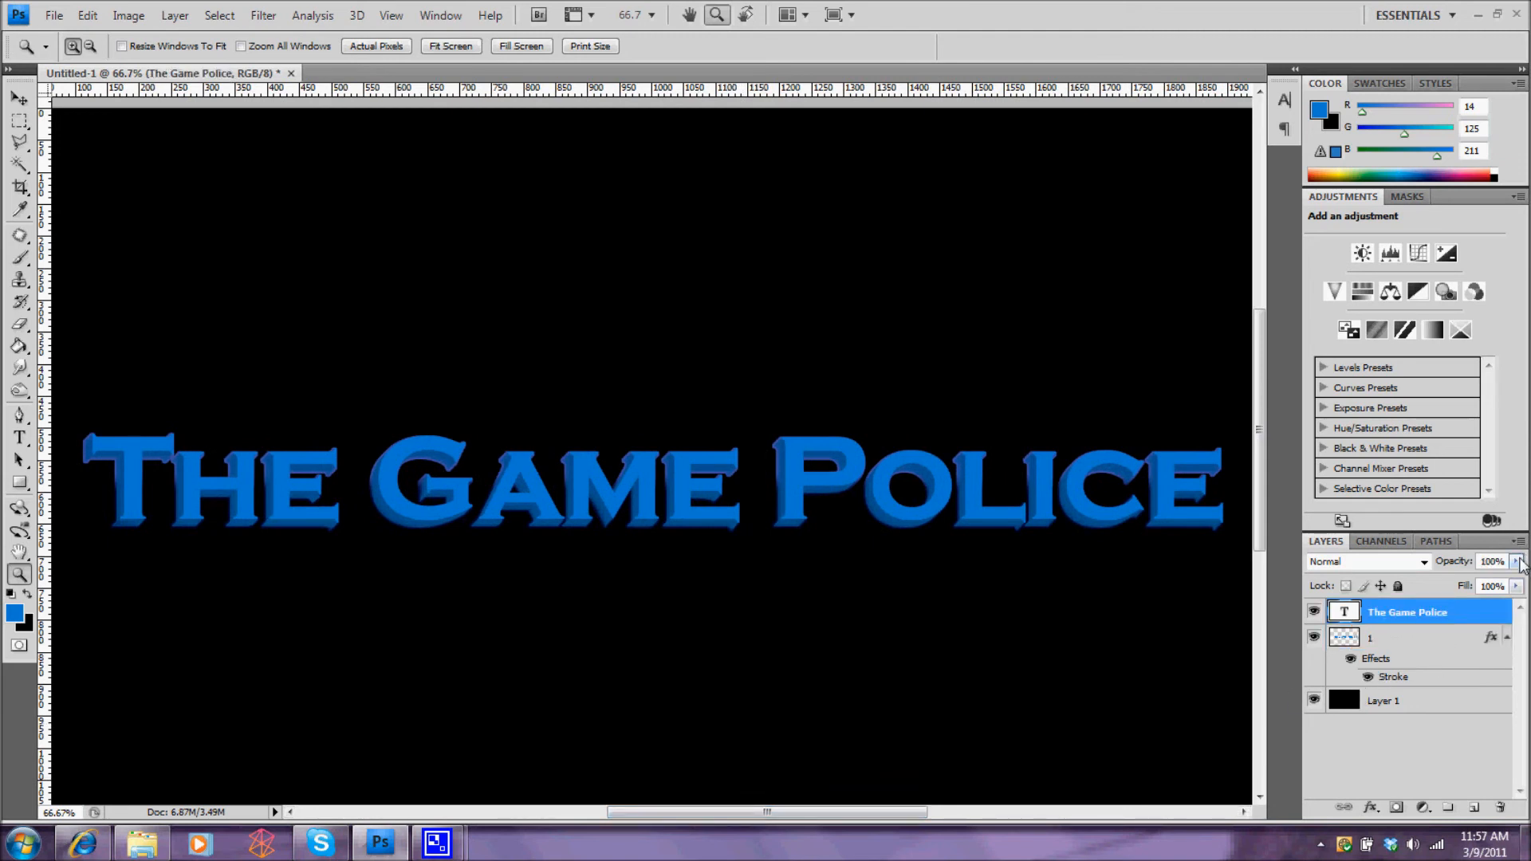
pyautogui.moveTo(1467, 615); pyautogui.dragTo(1474, 807)
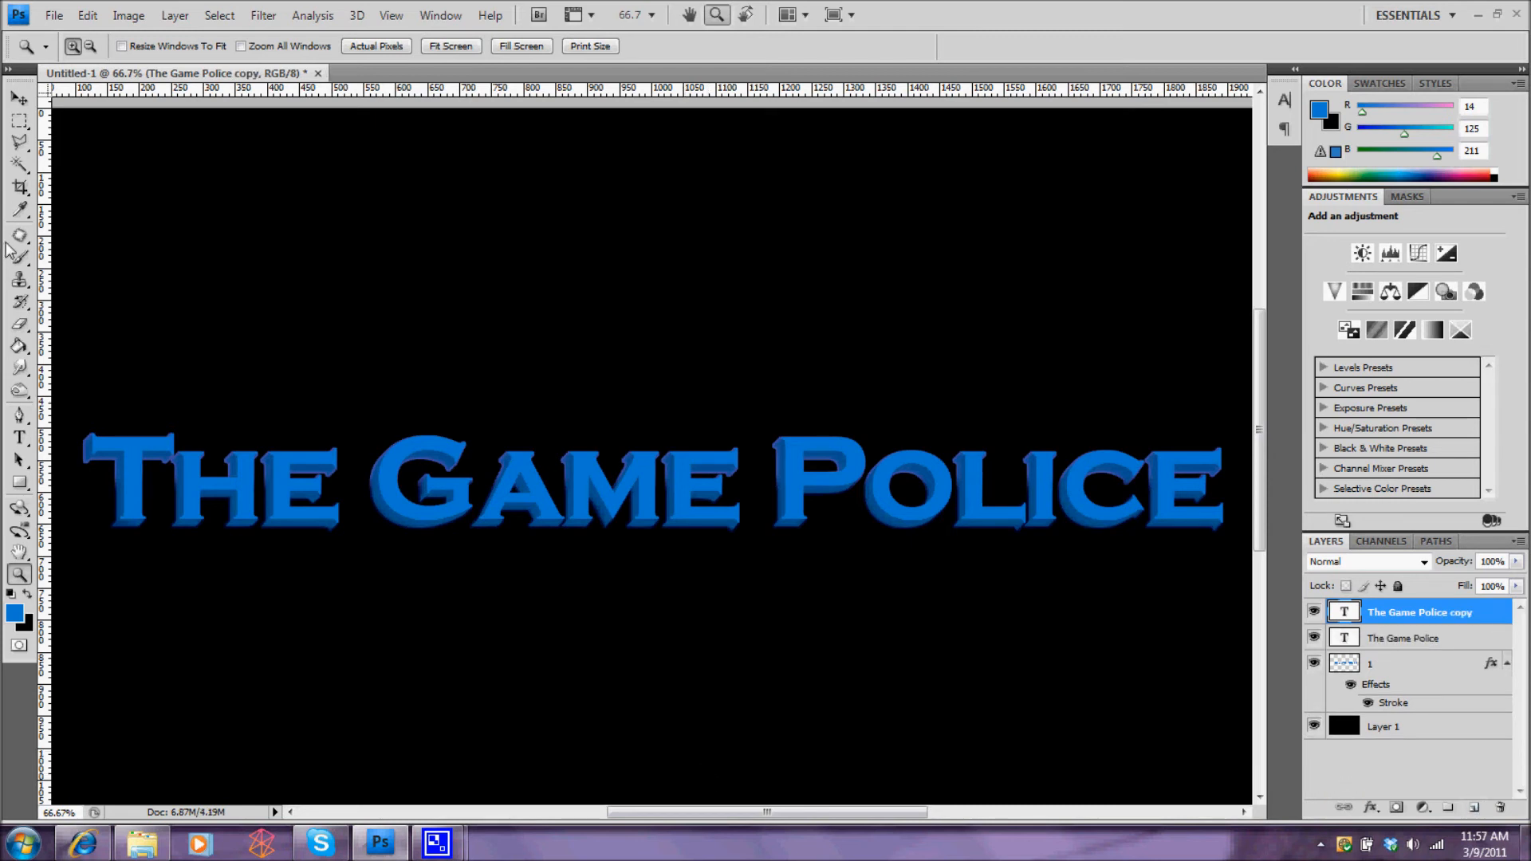
# Step: Outline a wavy band through the middle of all the letters with the freehand Lasso and try to delete it from the text copy
pyautogui.click(20, 142)
pyautogui.click(80, 141)
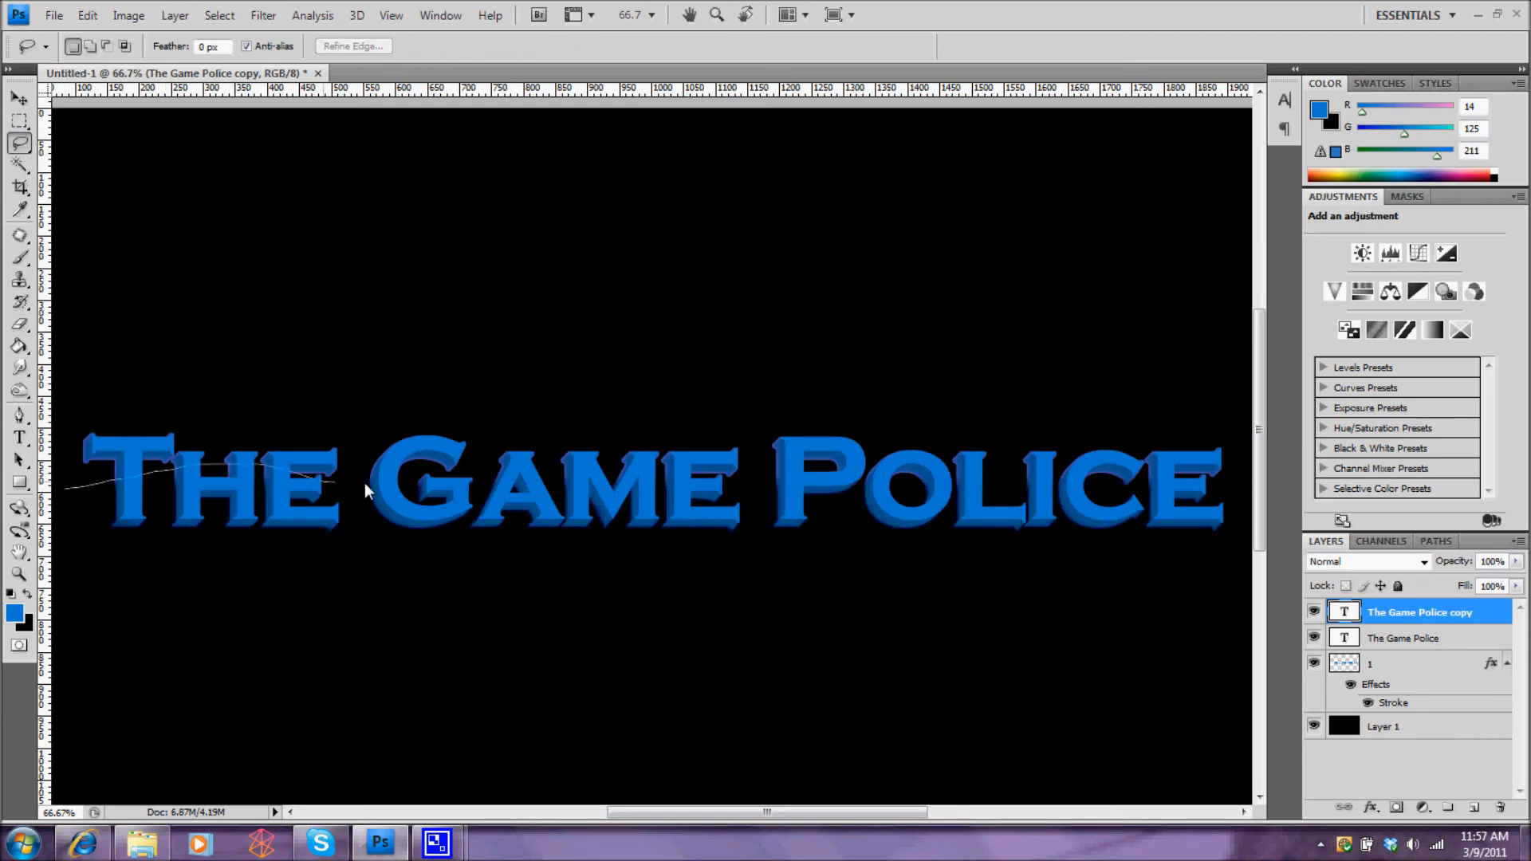
pyautogui.moveTo(619, 481); pyautogui.dragTo(804, 485)
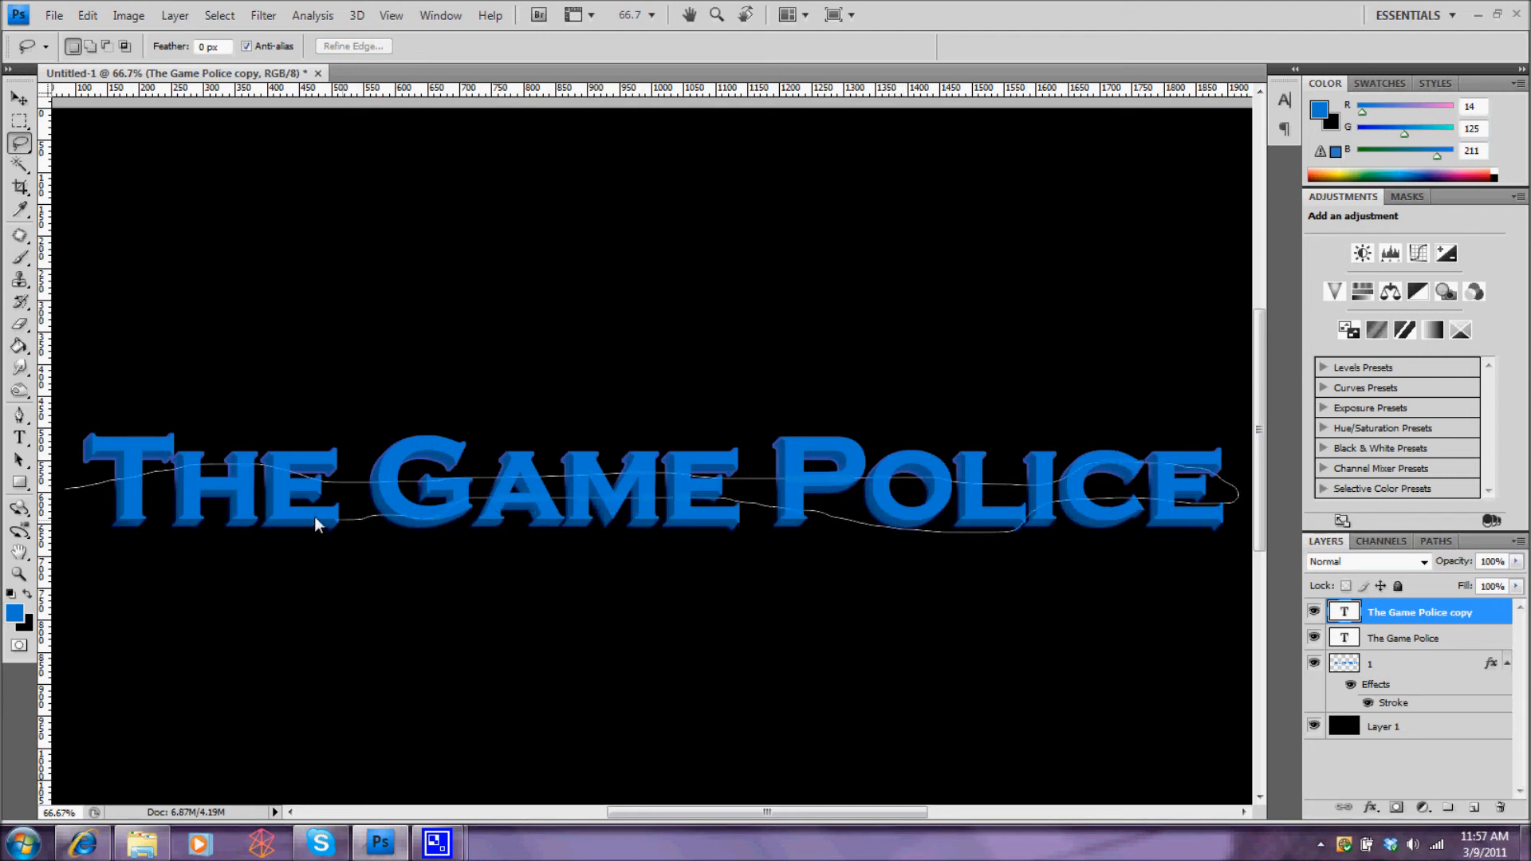
pyautogui.moveTo(67, 495); pyautogui.dragTo(67, 490)
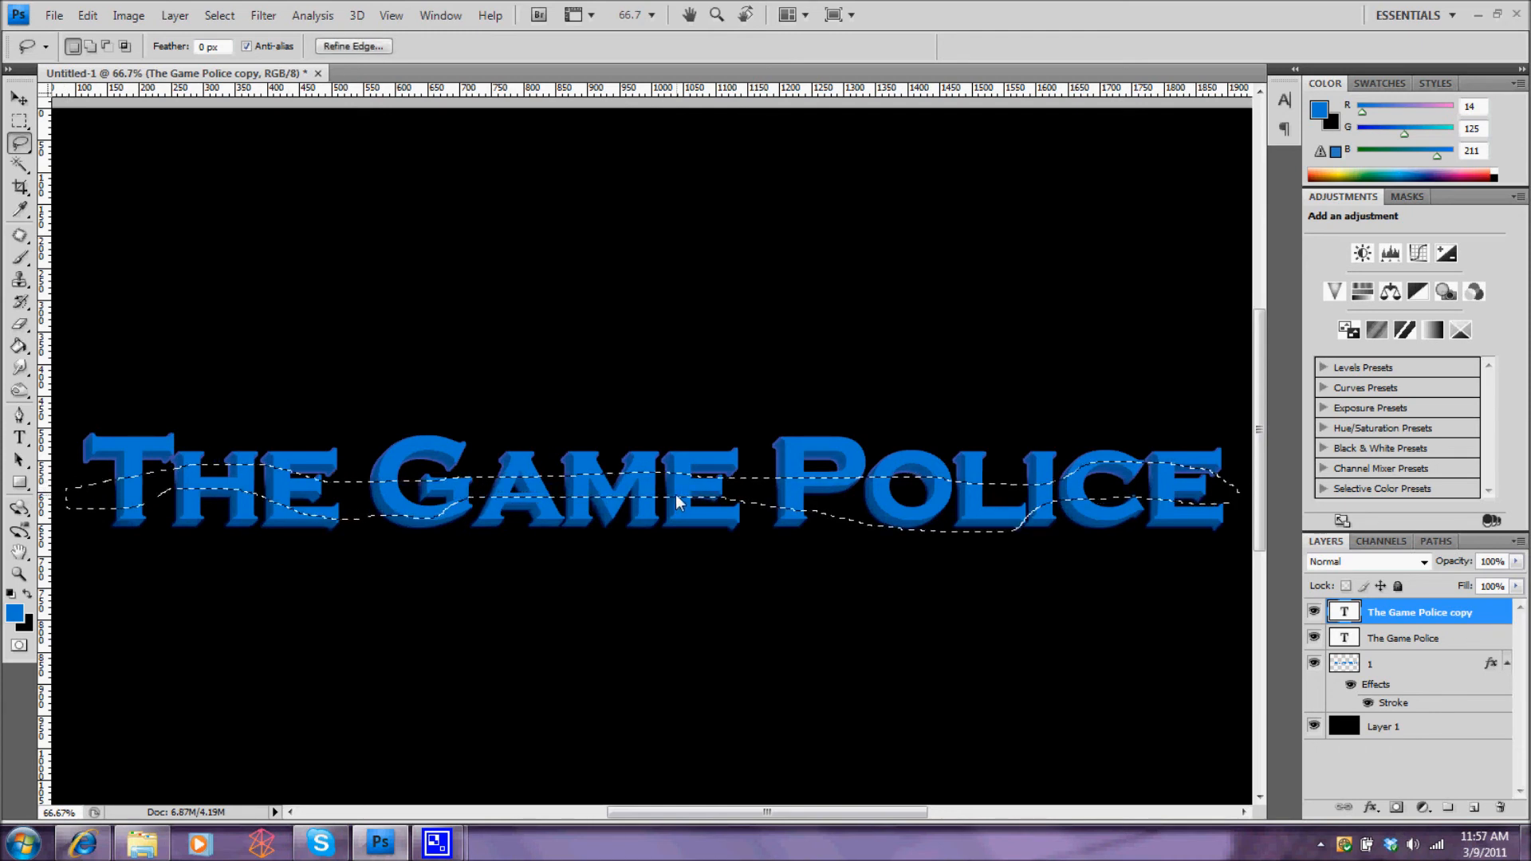
pyautogui.press('Delete')
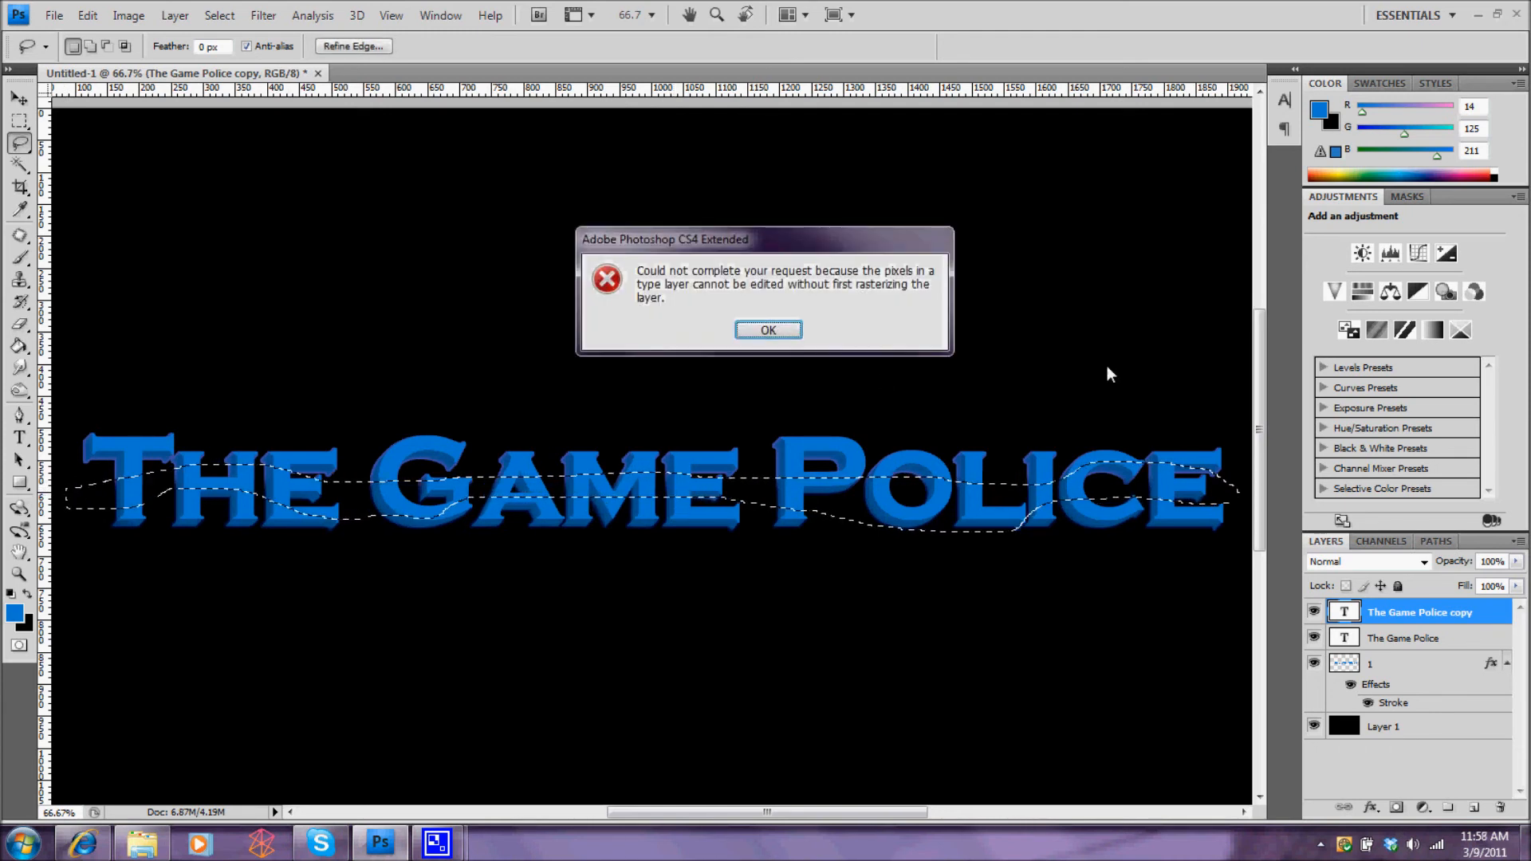
pyautogui.click(769, 331)
# Step: Rasterize the copied text layer, delete the wavy band from it, and deselect
pyautogui.rightClick(1453, 612)
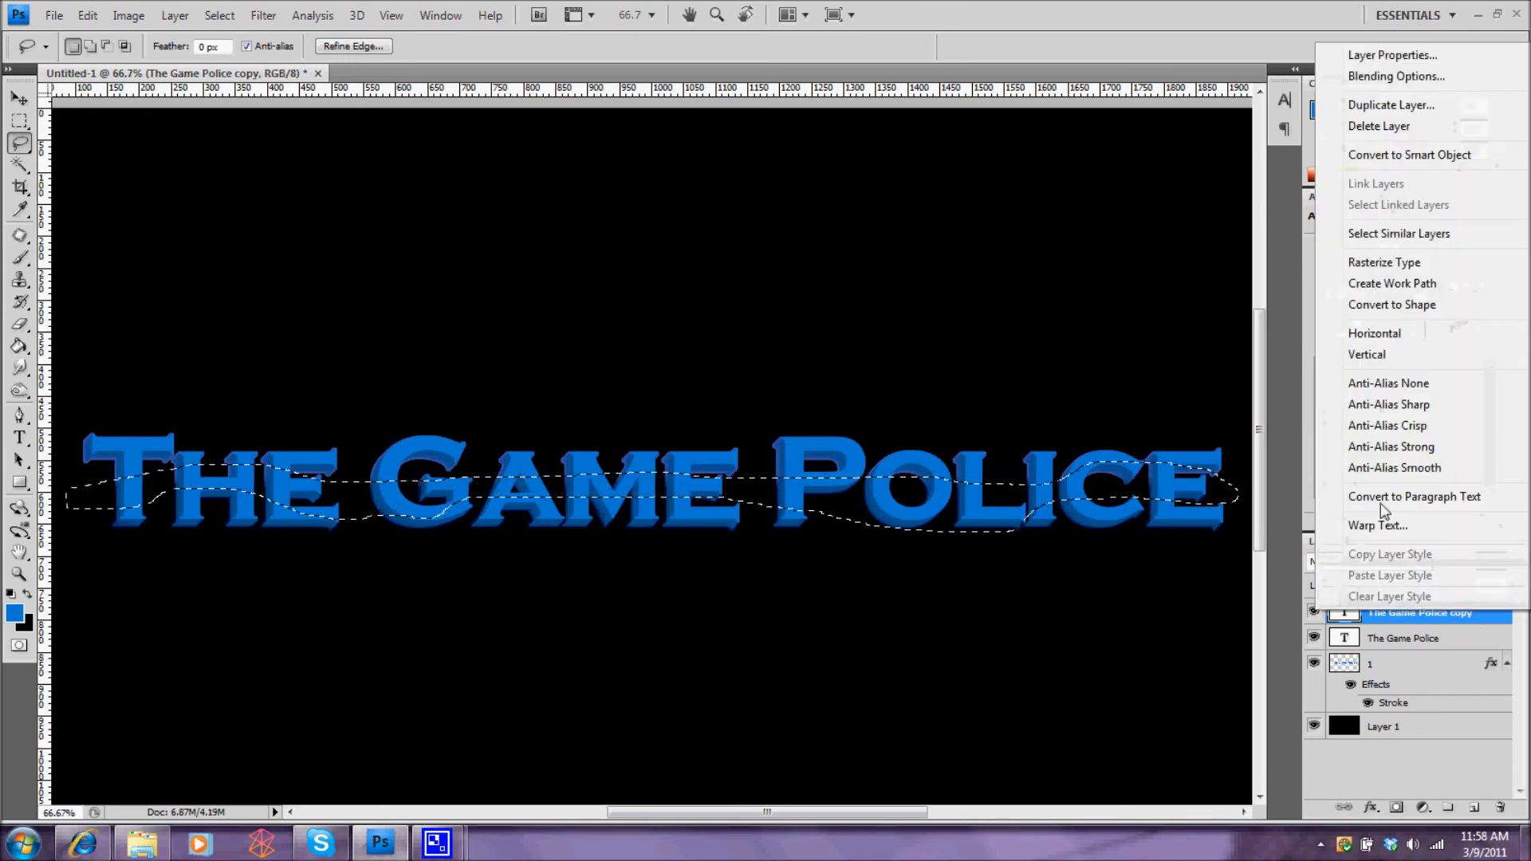
pyautogui.click(1383, 263)
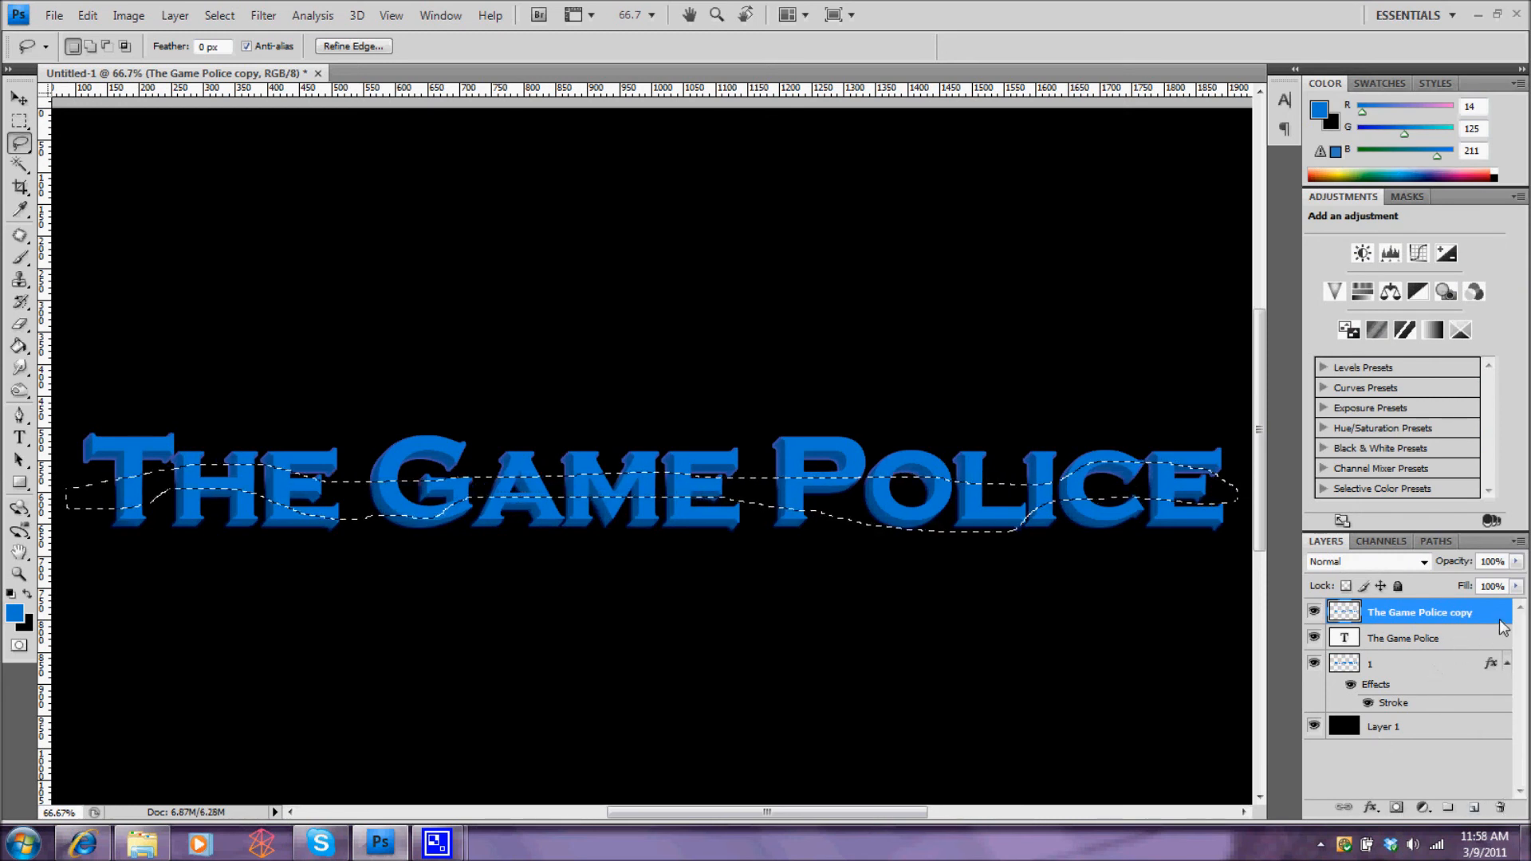
pyautogui.hotkey('ctrl', 'd')
# Step: Hide the original text layer and layer 1 and show them again to check the cut in the copied text
pyautogui.click(1314, 638)
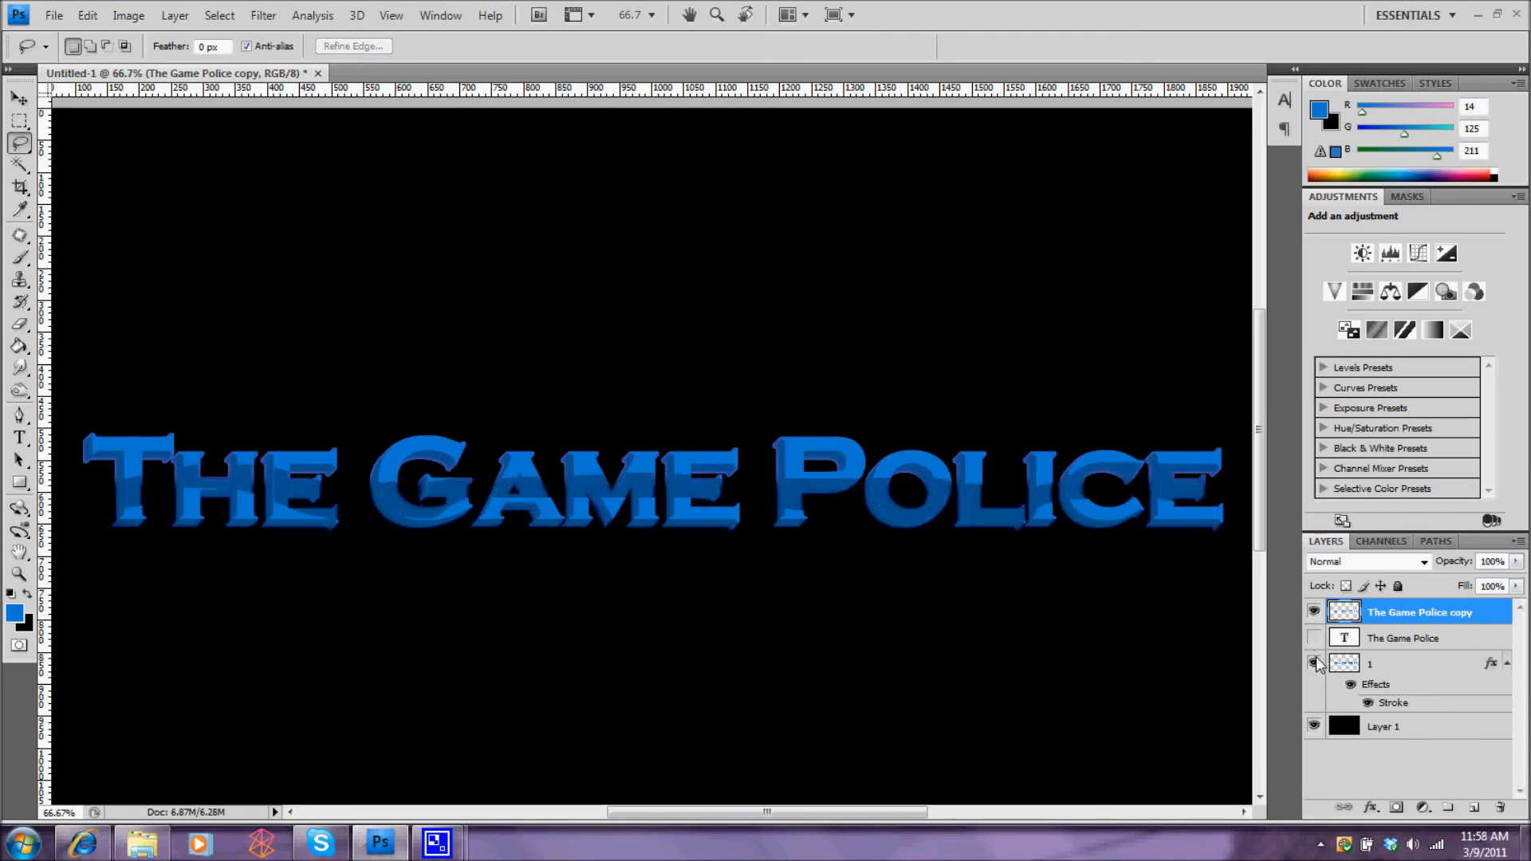
pyautogui.click(1314, 663)
pyautogui.click(1313, 664)
pyautogui.click(1314, 638)
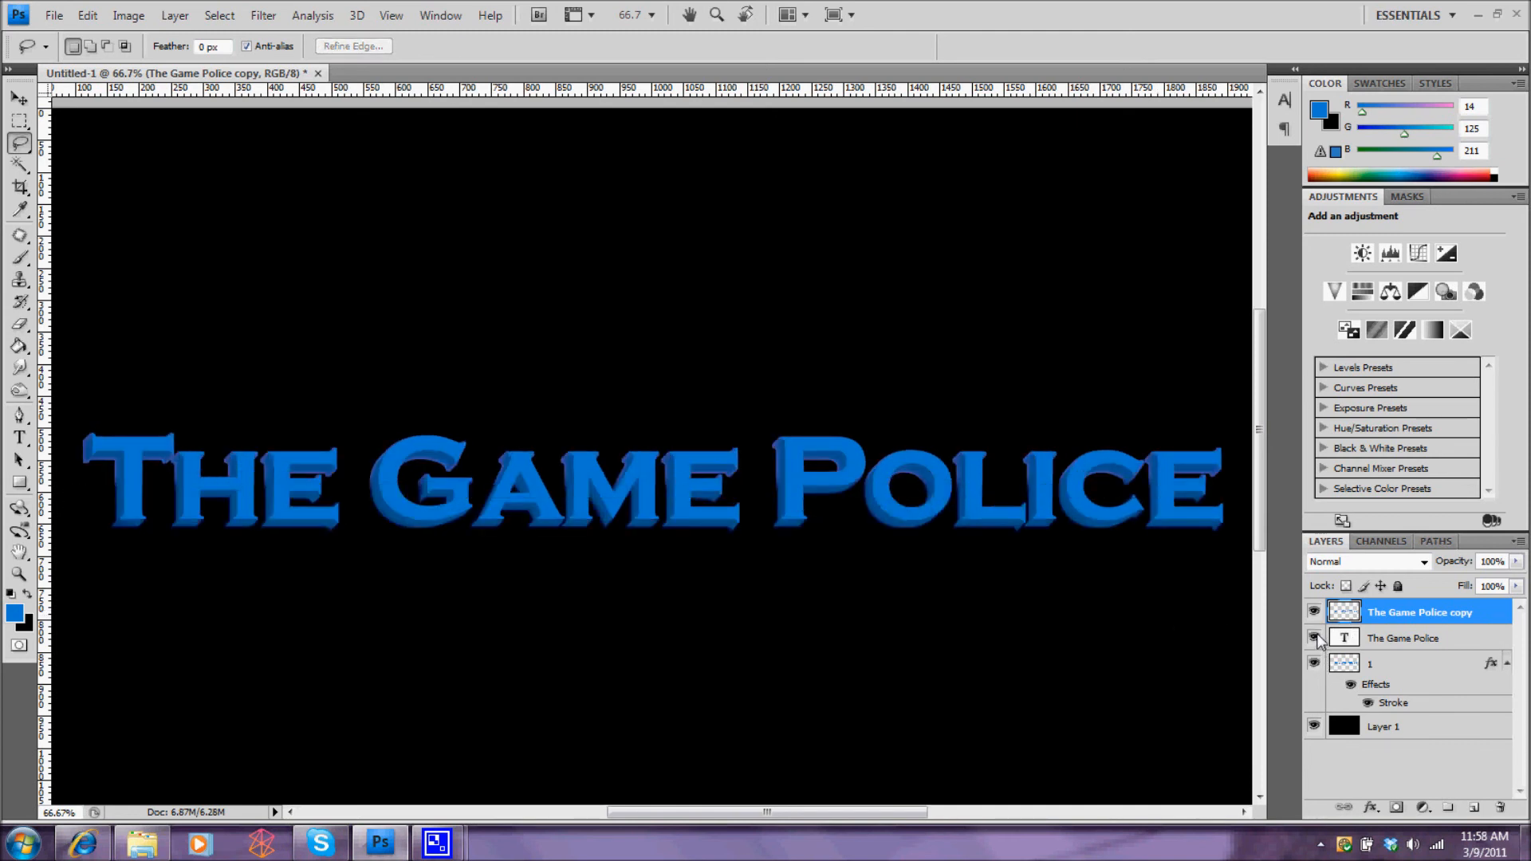
# Step: Try the Lighten blend mode on the copied text layer and settle on Screen
pyautogui.click(1442, 638)
pyautogui.click(1445, 612)
pyautogui.click(1423, 562)
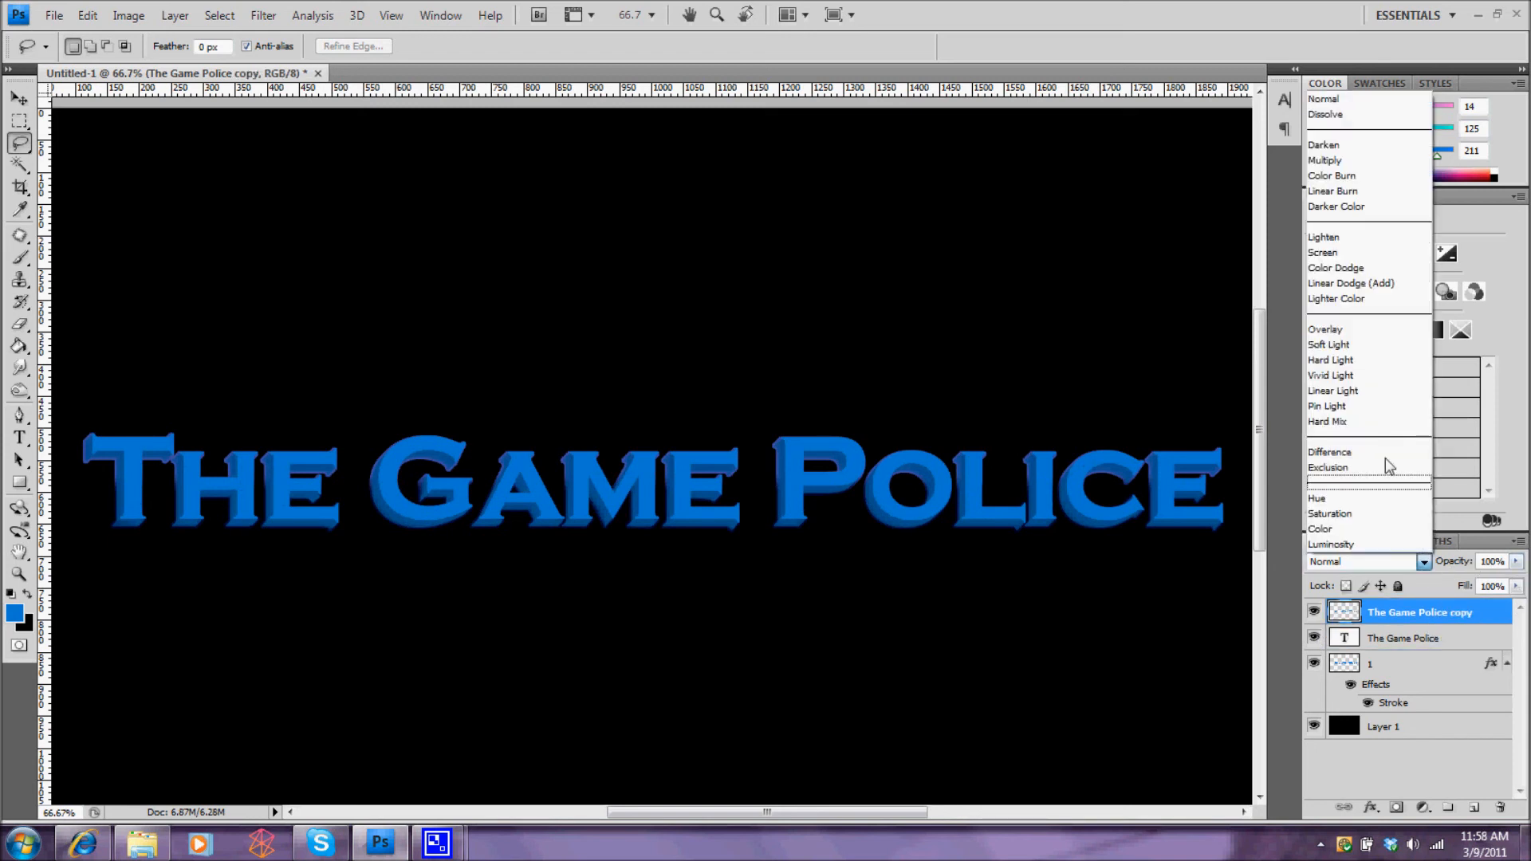
pyautogui.click(1355, 238)
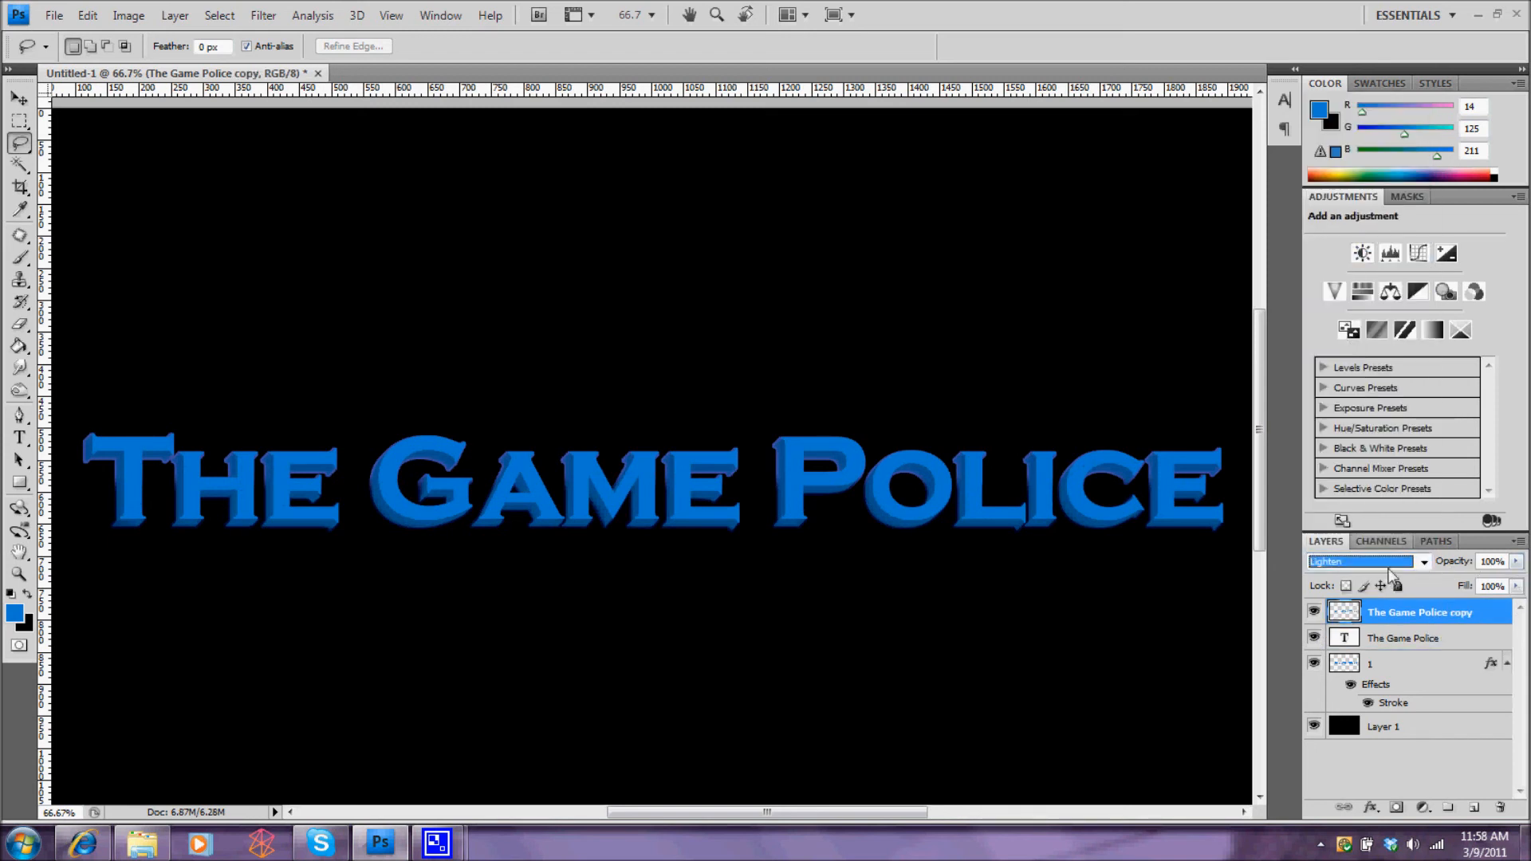
pyautogui.click(1387, 568)
pyautogui.click(1355, 252)
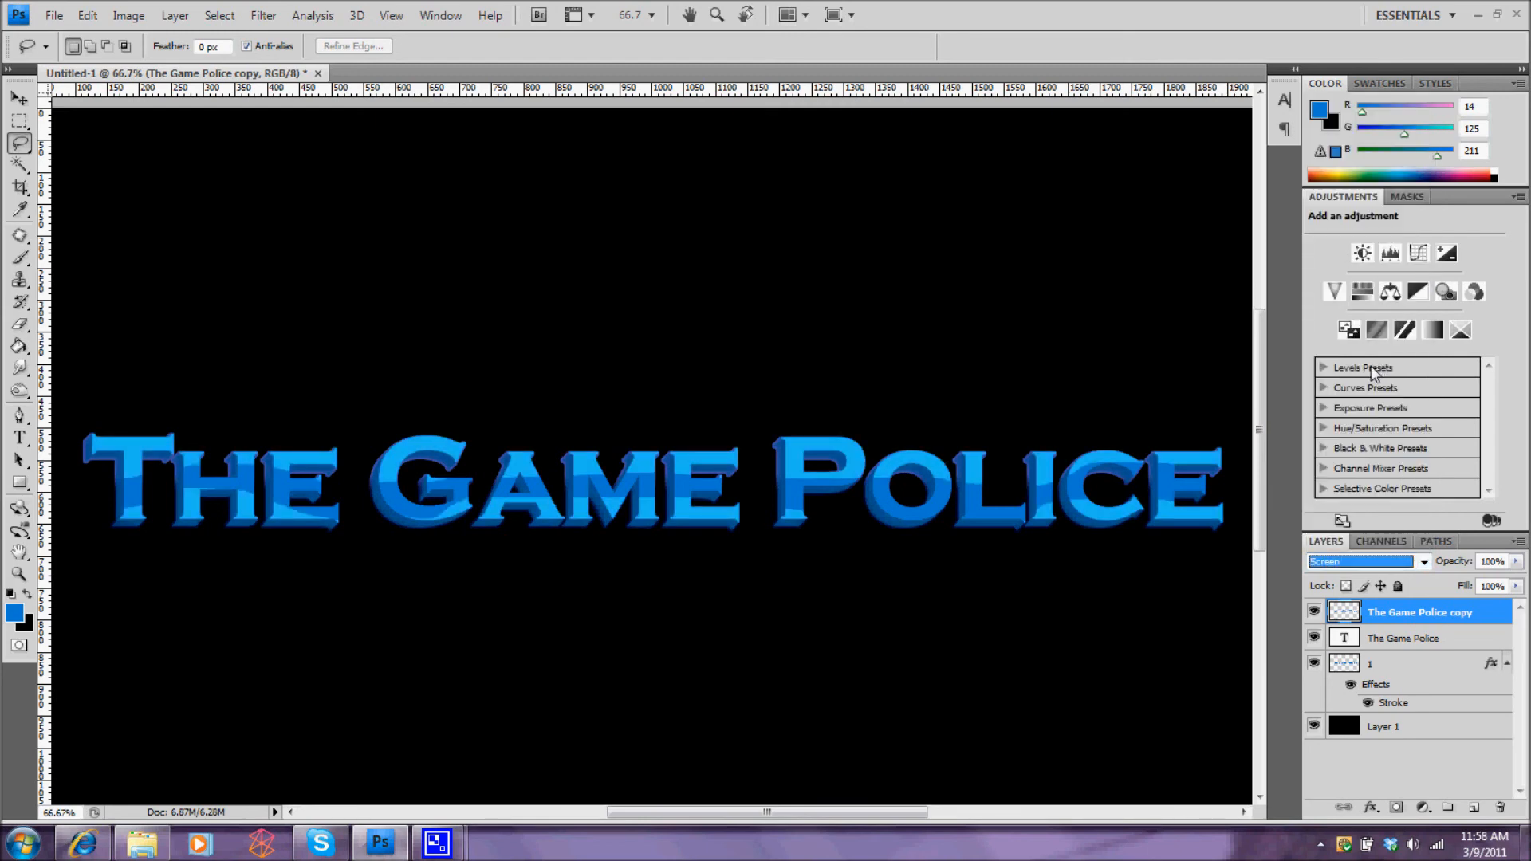
# Step: Open the copied text layer's style settings and try Inner Glow and Inner Shadow, turning each off again
pyautogui.doubleClick(1467, 621)
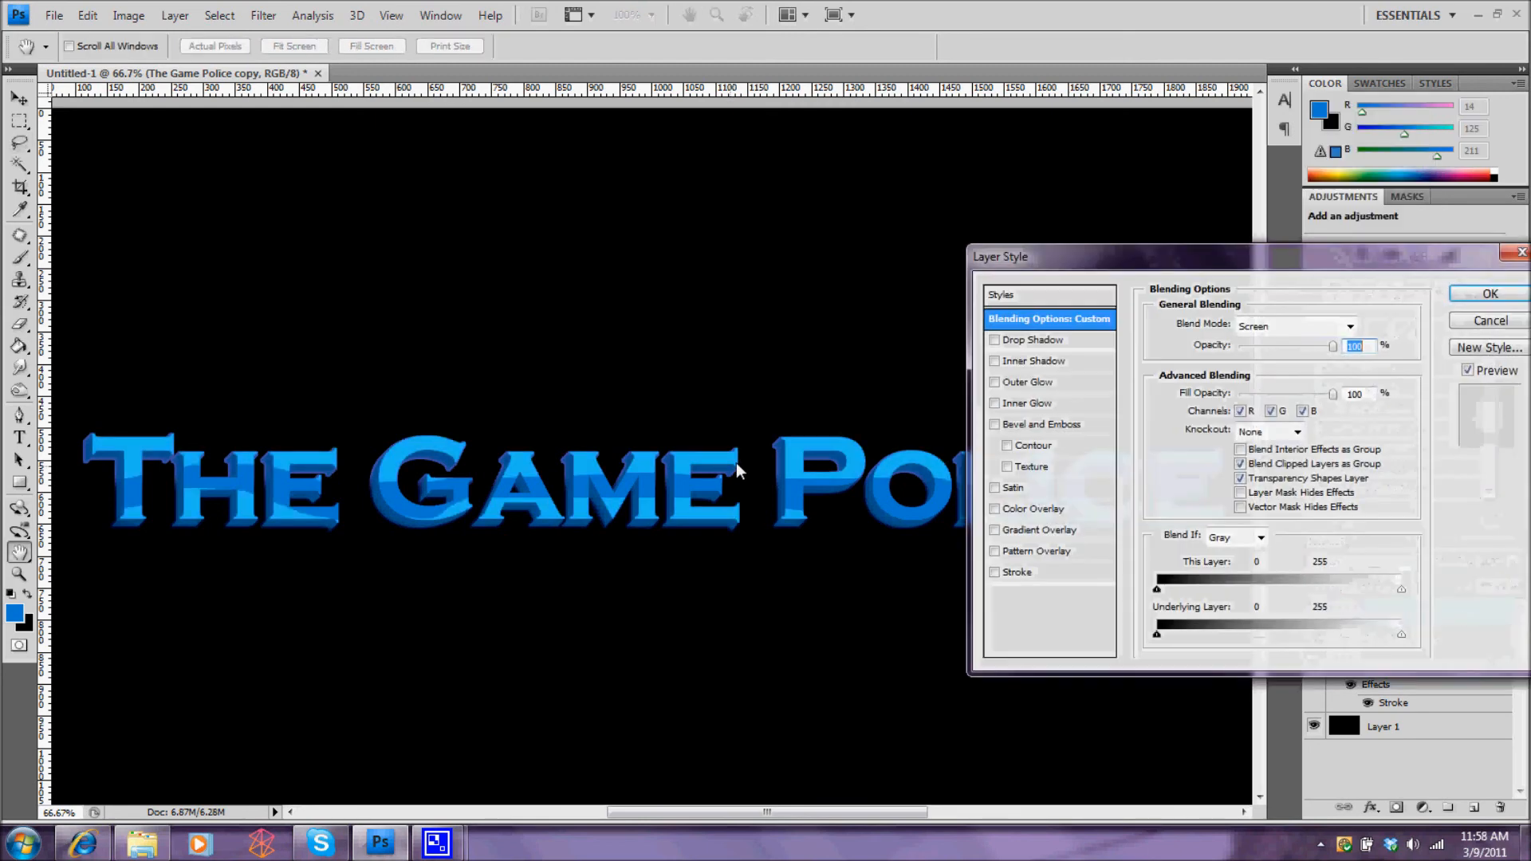
pyautogui.click(1040, 408)
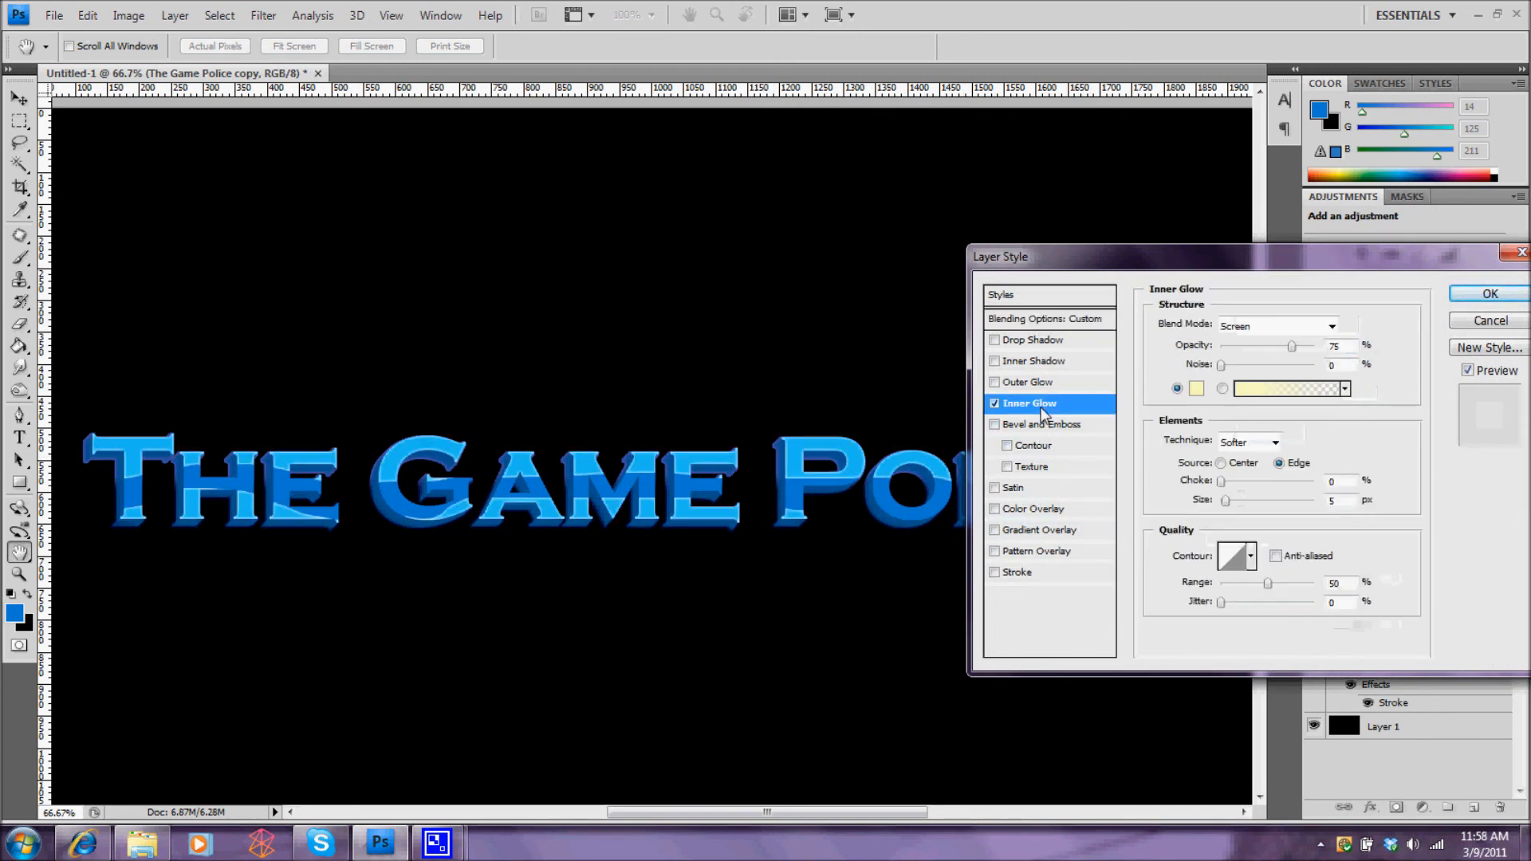
pyautogui.click(994, 403)
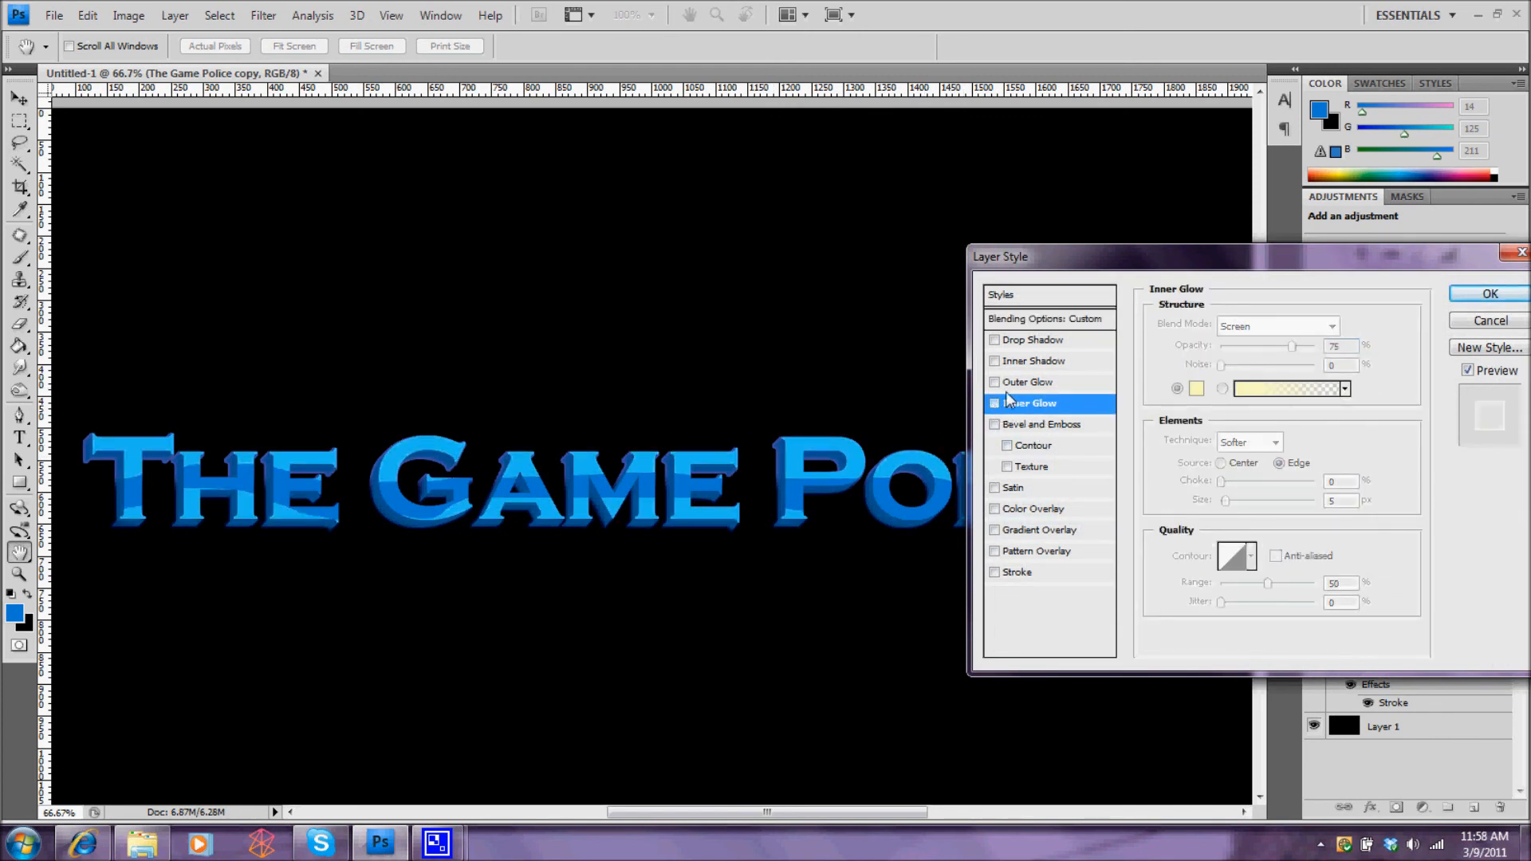
pyautogui.click(1036, 362)
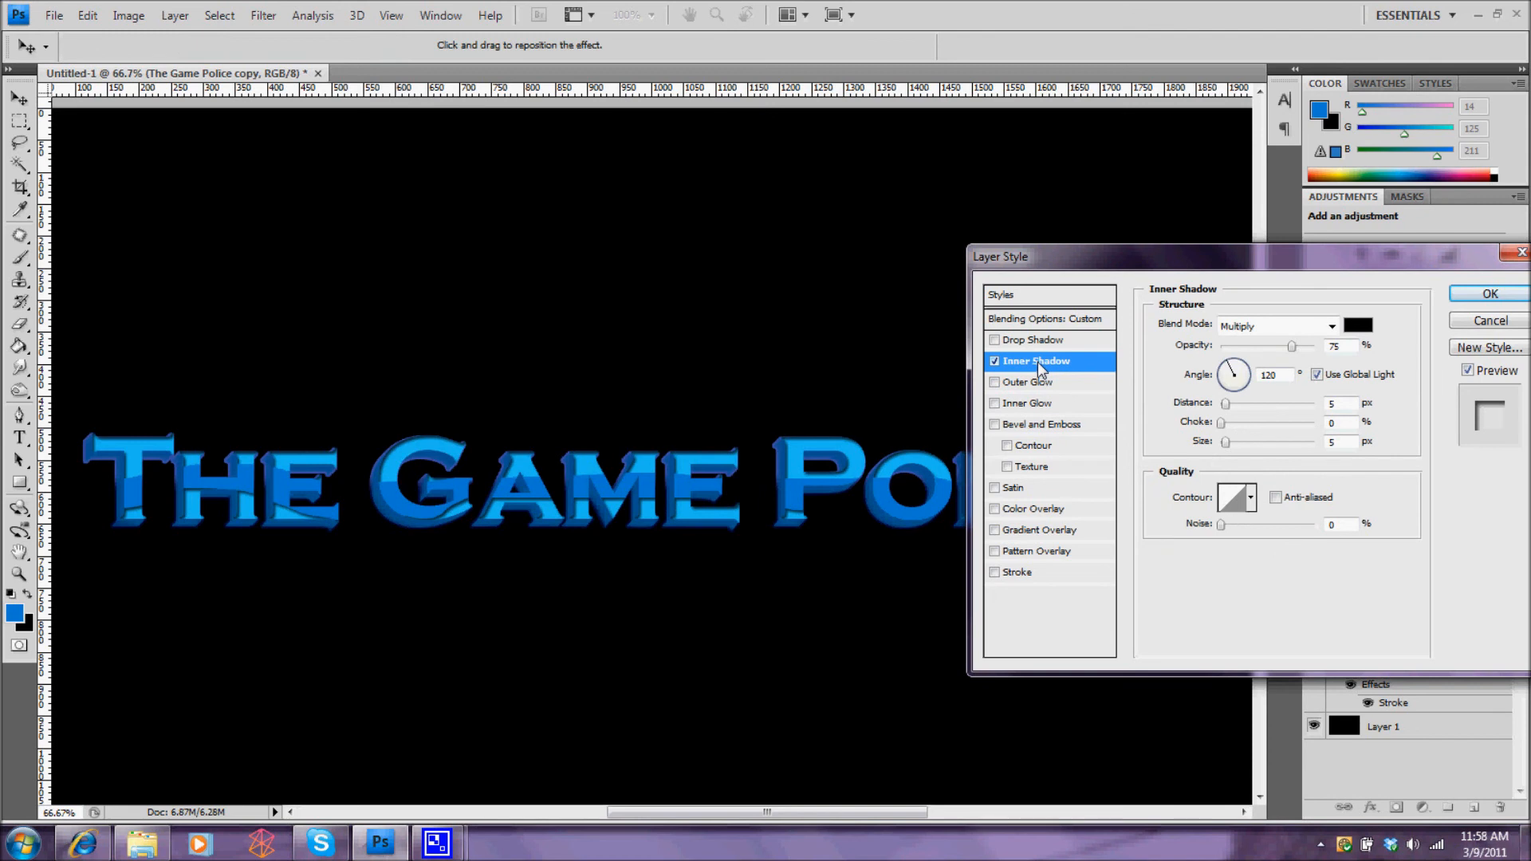
pyautogui.click(995, 362)
# Step: Apply Bevel and Emboss with Contour to the copied text layer
pyautogui.click(1013, 425)
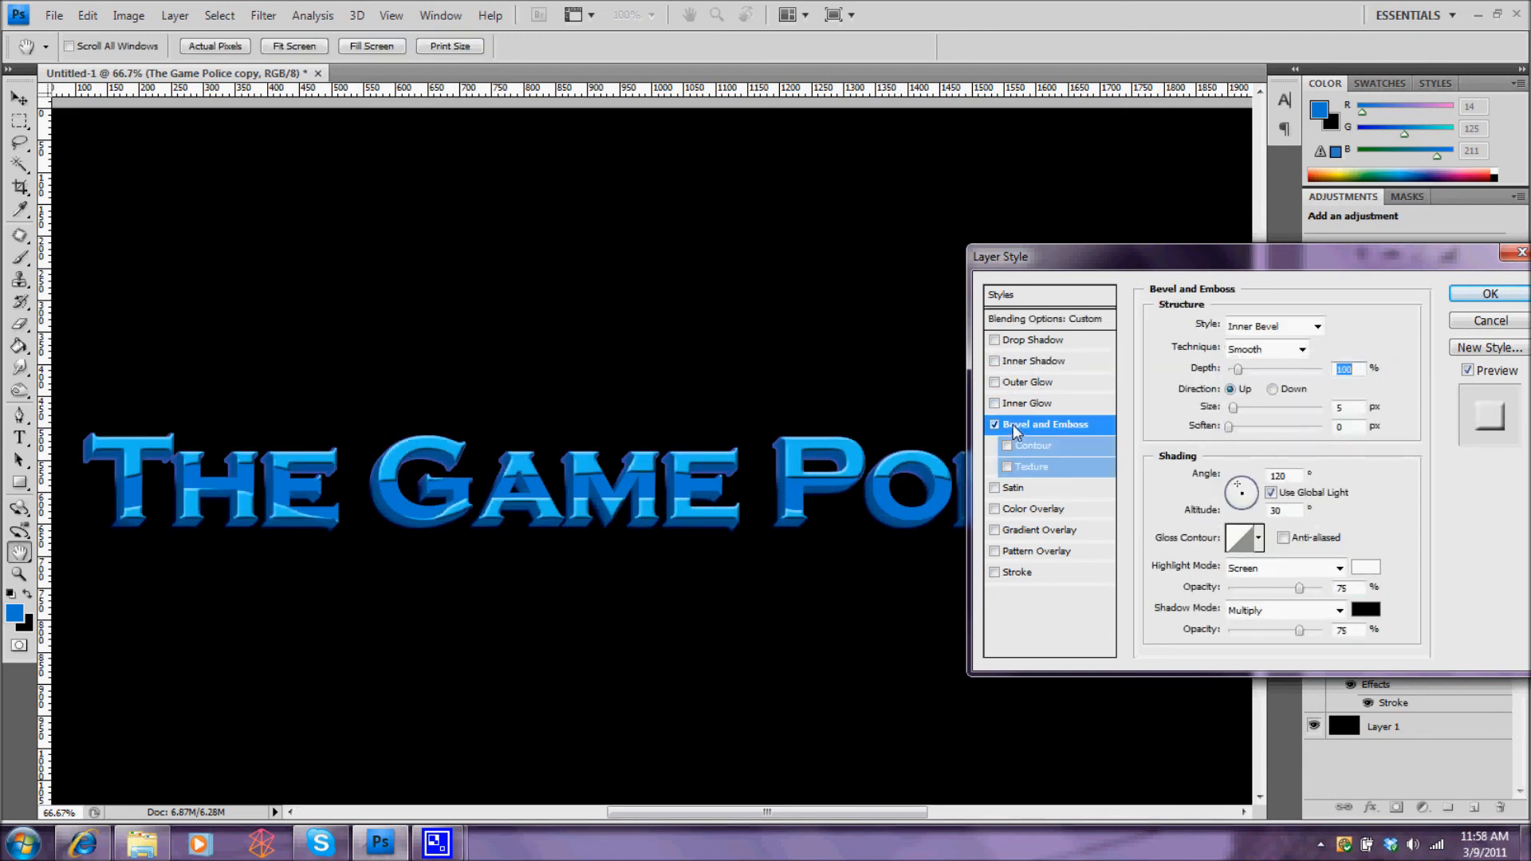
pyautogui.moveTo(1152, 252); pyautogui.dragTo(1006, 582)
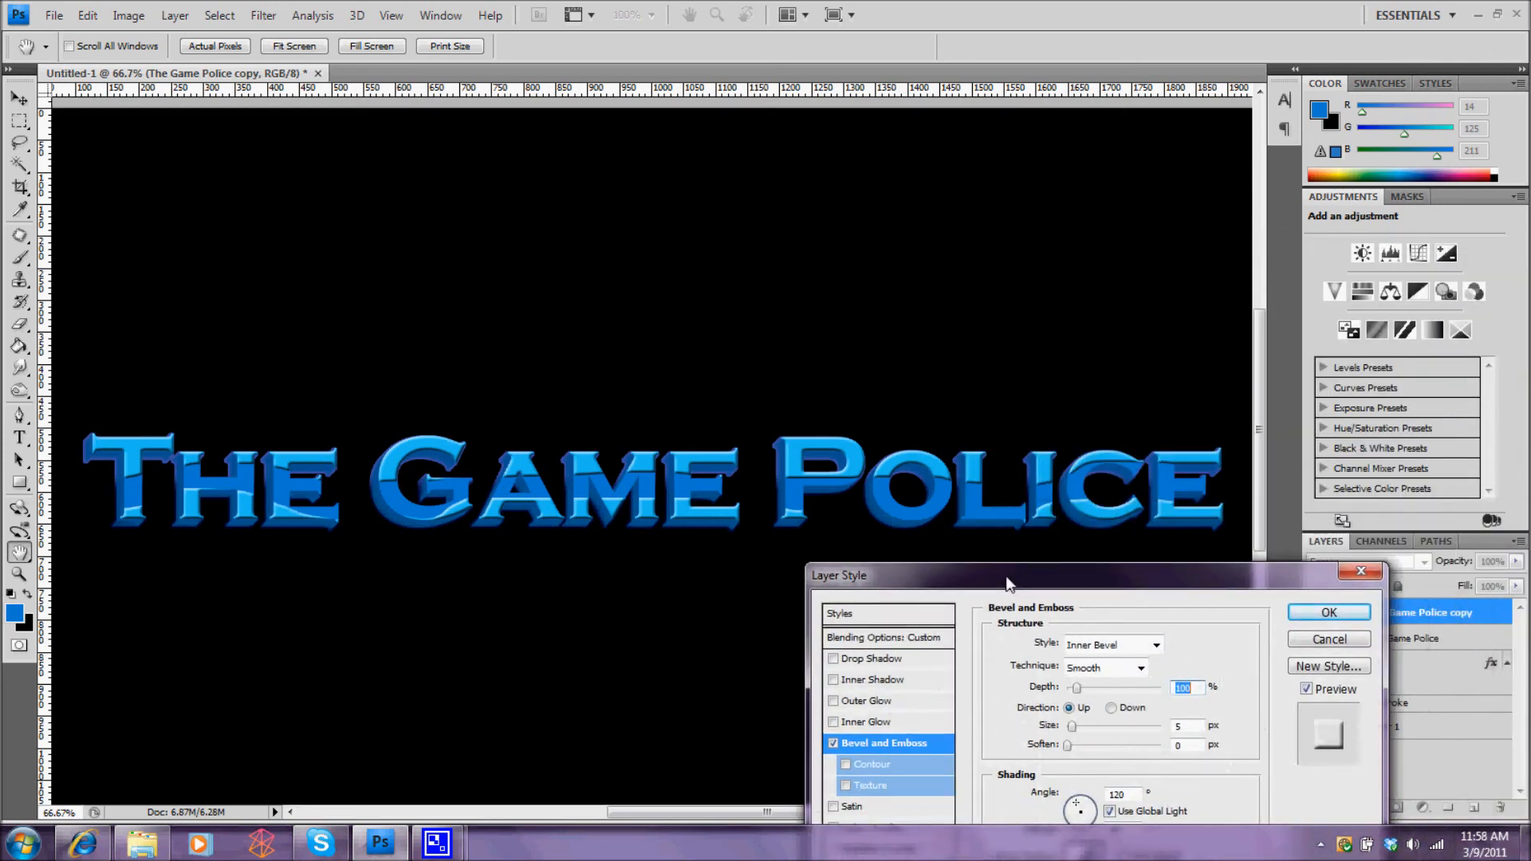
pyautogui.moveTo(1006, 582); pyautogui.dragTo(1118, 216)
pyautogui.click(939, 399)
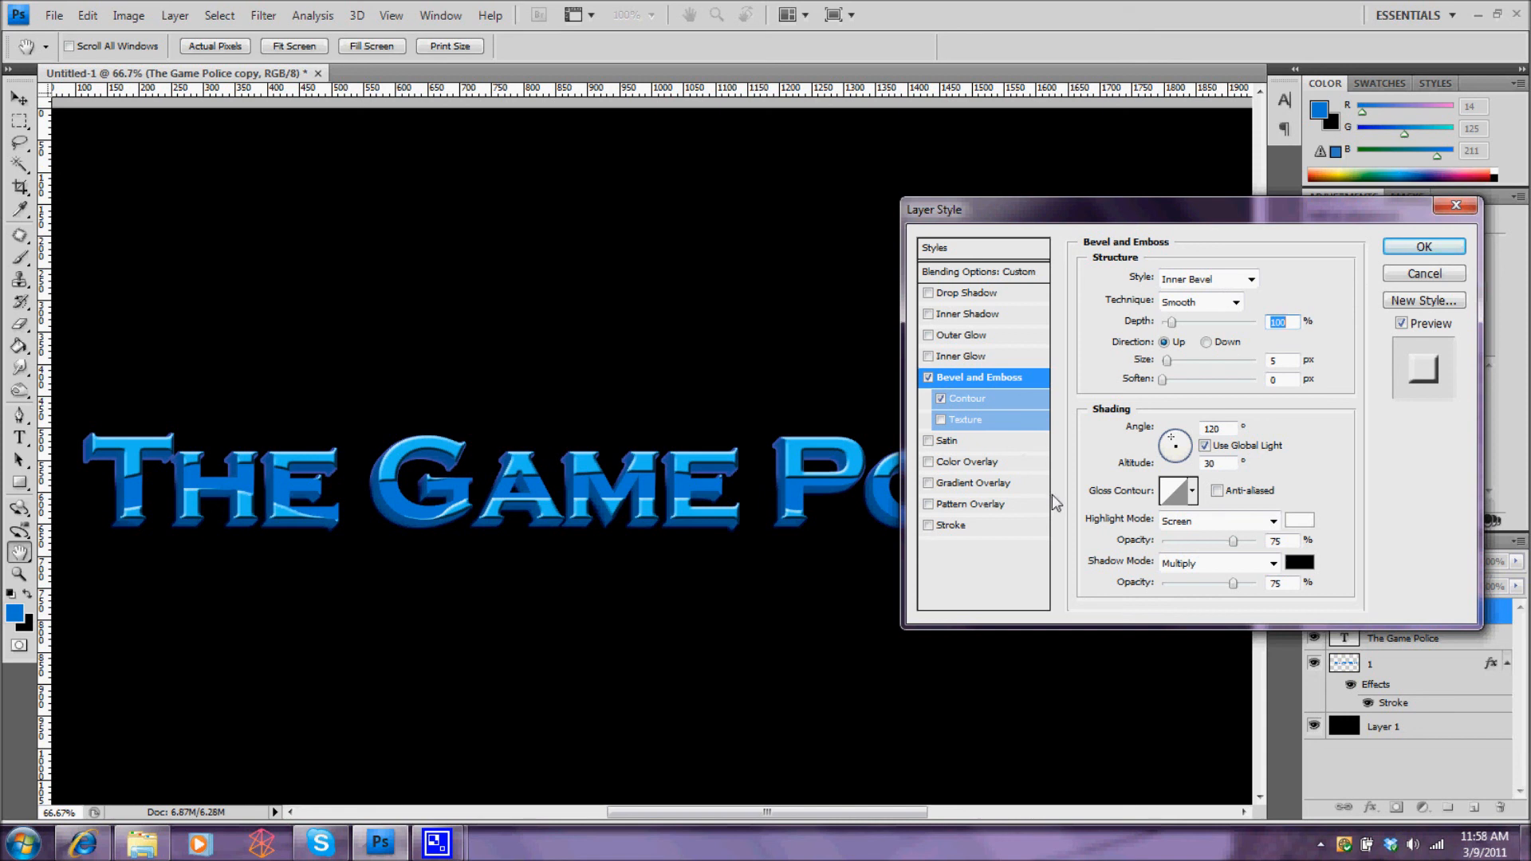
# Step: Add a black 3 px outside stroke to the copied text layer and set its blend mode to Darken
pyautogui.click(979, 525)
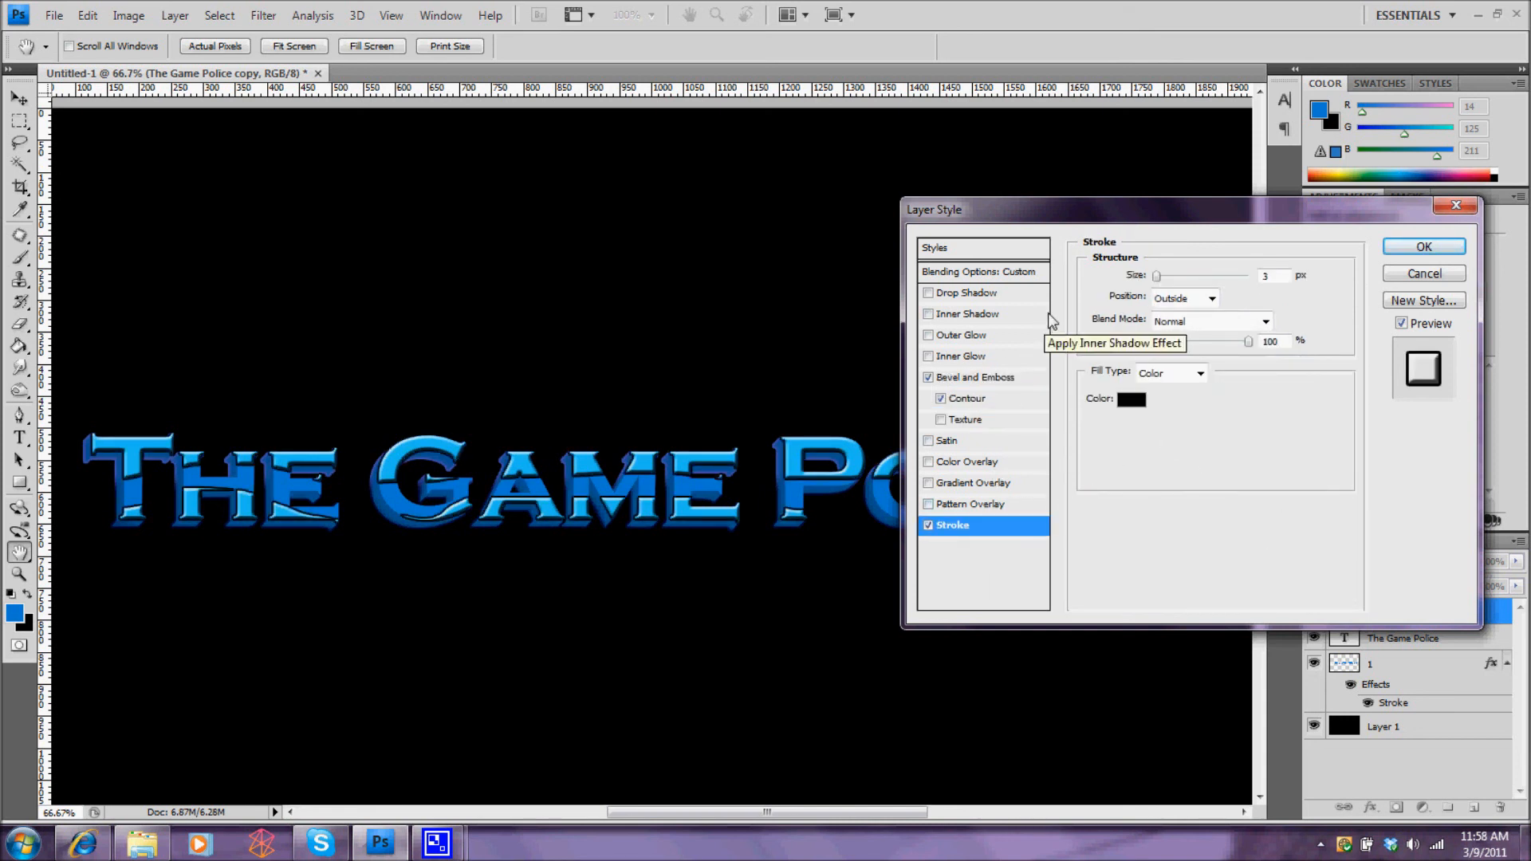
pyautogui.click(1188, 321)
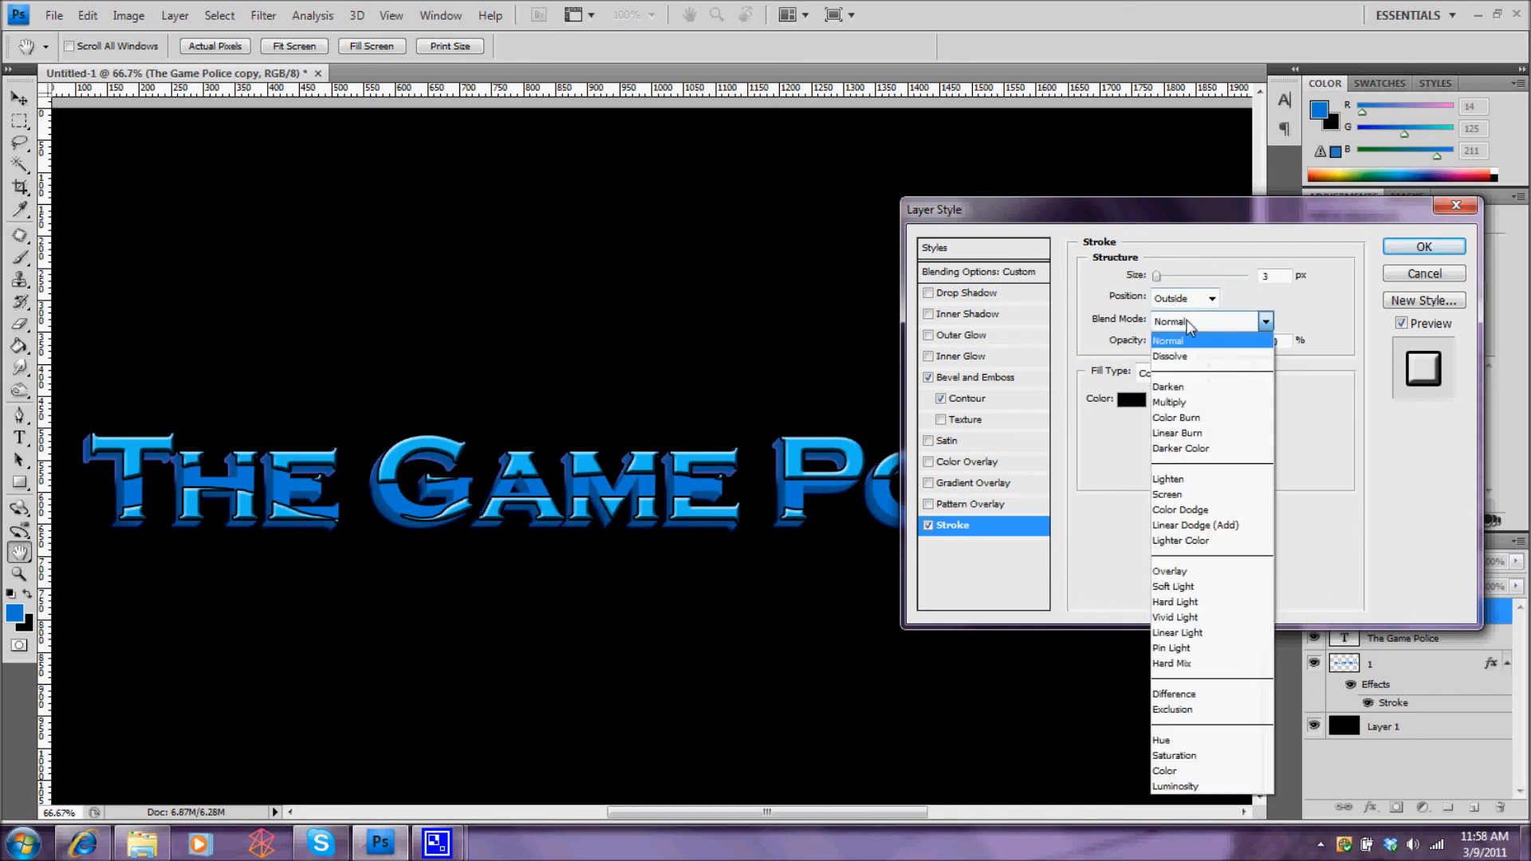
pyautogui.click(1180, 388)
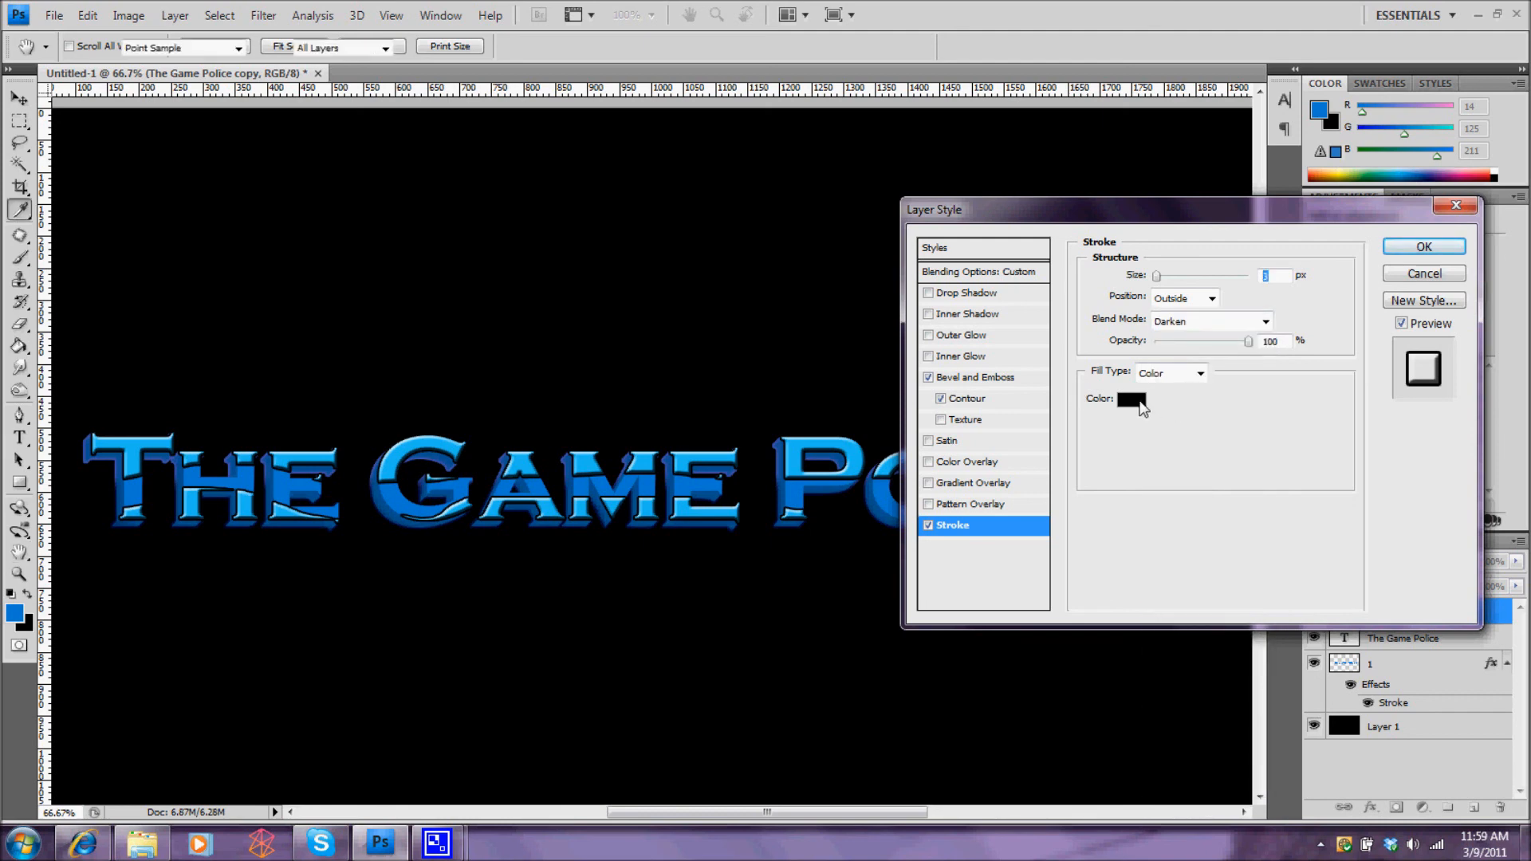
pyautogui.click(1132, 400)
pyautogui.click(1471, 416)
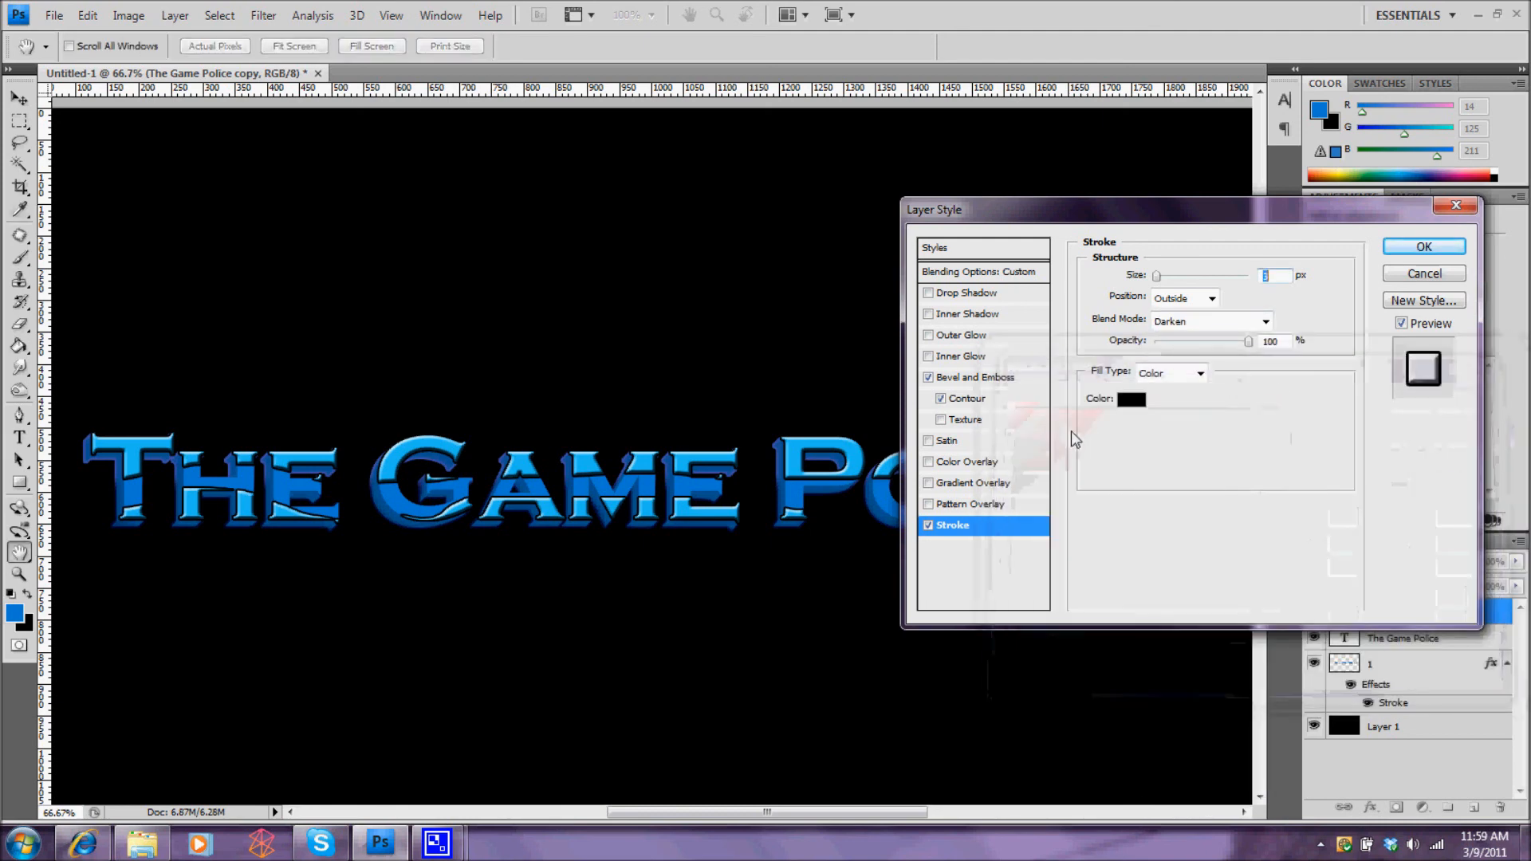
# Step: Change the copied text layer's stroke fill type to Gradient and choose the Foreground to Background gradient preset
pyautogui.click(1169, 375)
pyautogui.click(1172, 408)
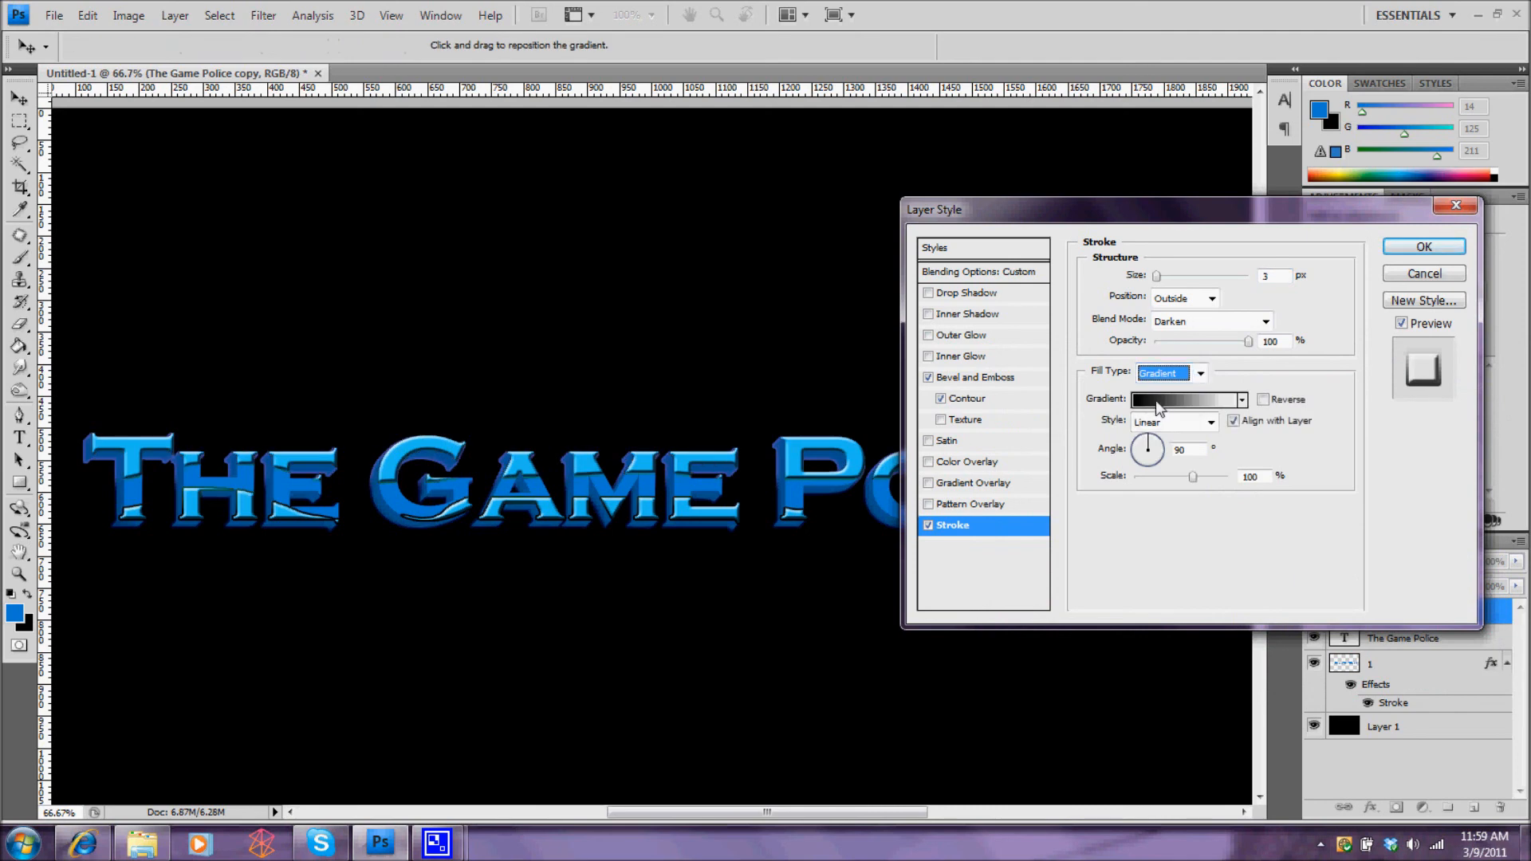
pyautogui.click(1164, 411)
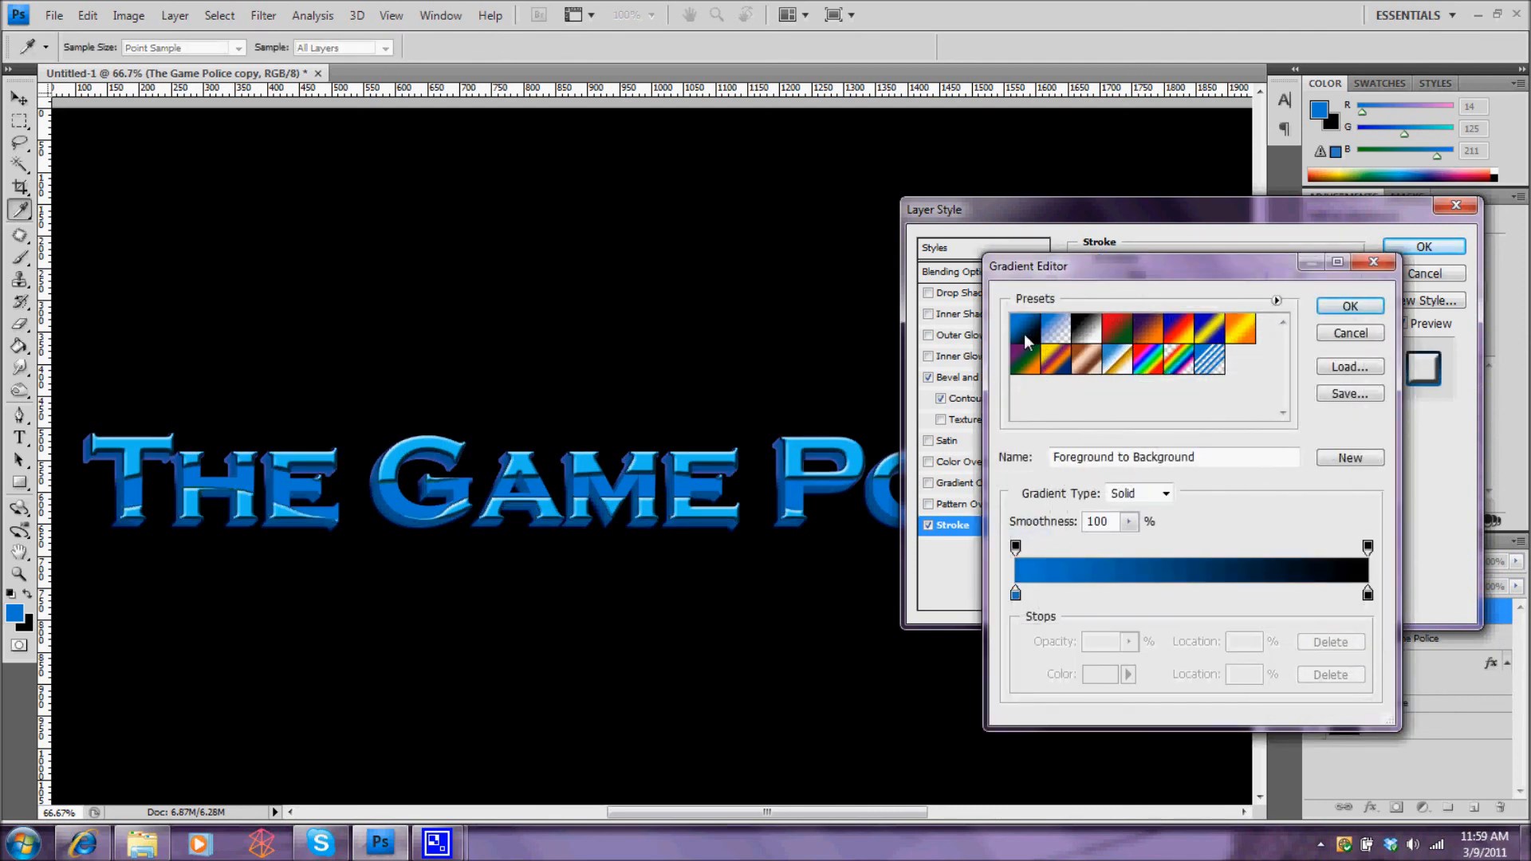
# Step: Recolor the stroke gradient's black end stop to light blue 7ec7fa and apply the layer style
pyautogui.click(1366, 597)
pyautogui.click(1086, 666)
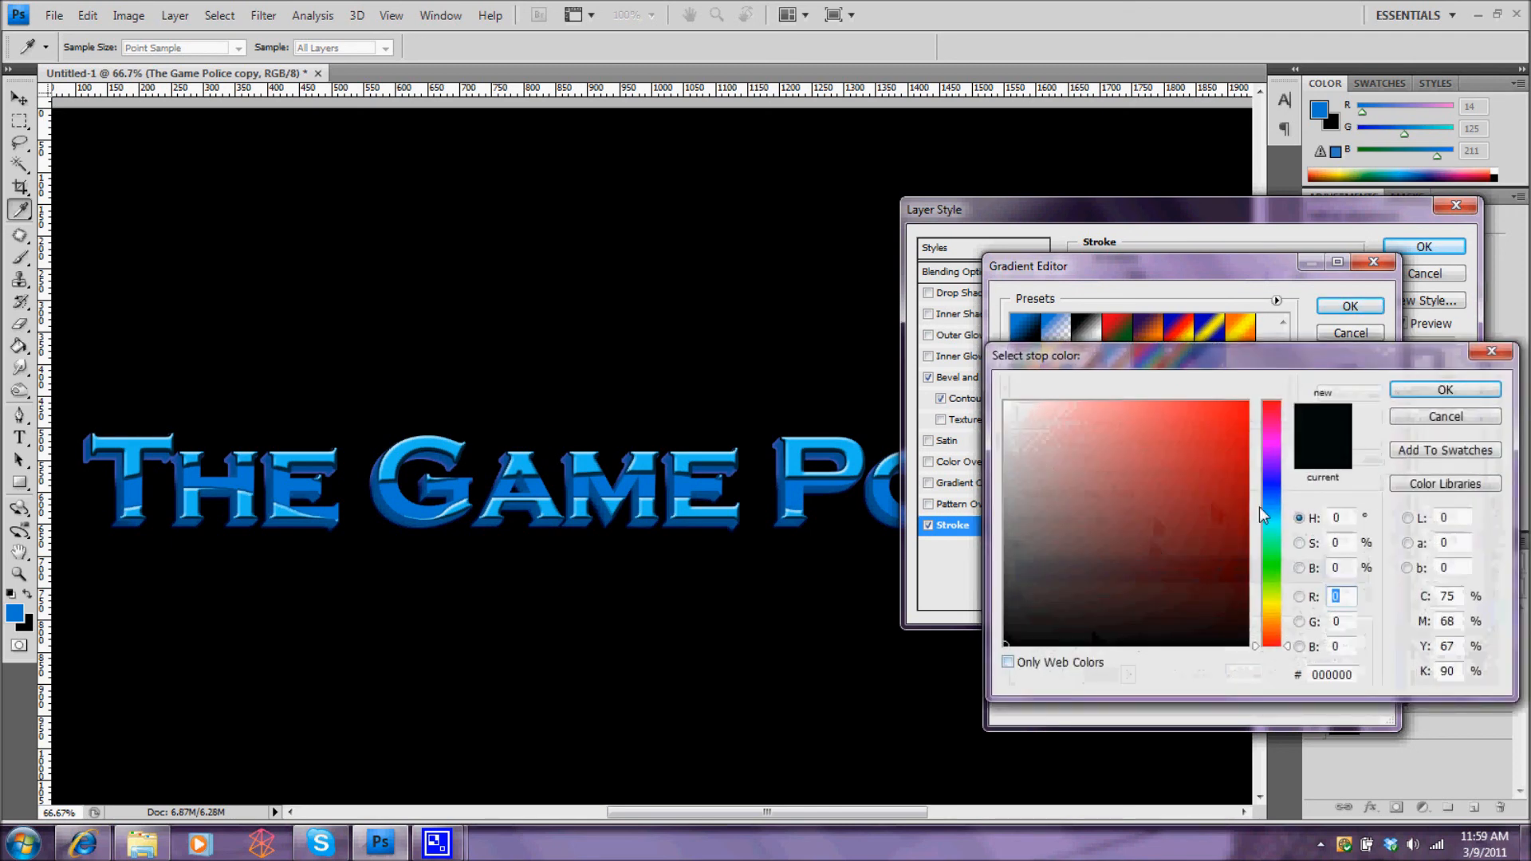
pyautogui.click(1124, 406)
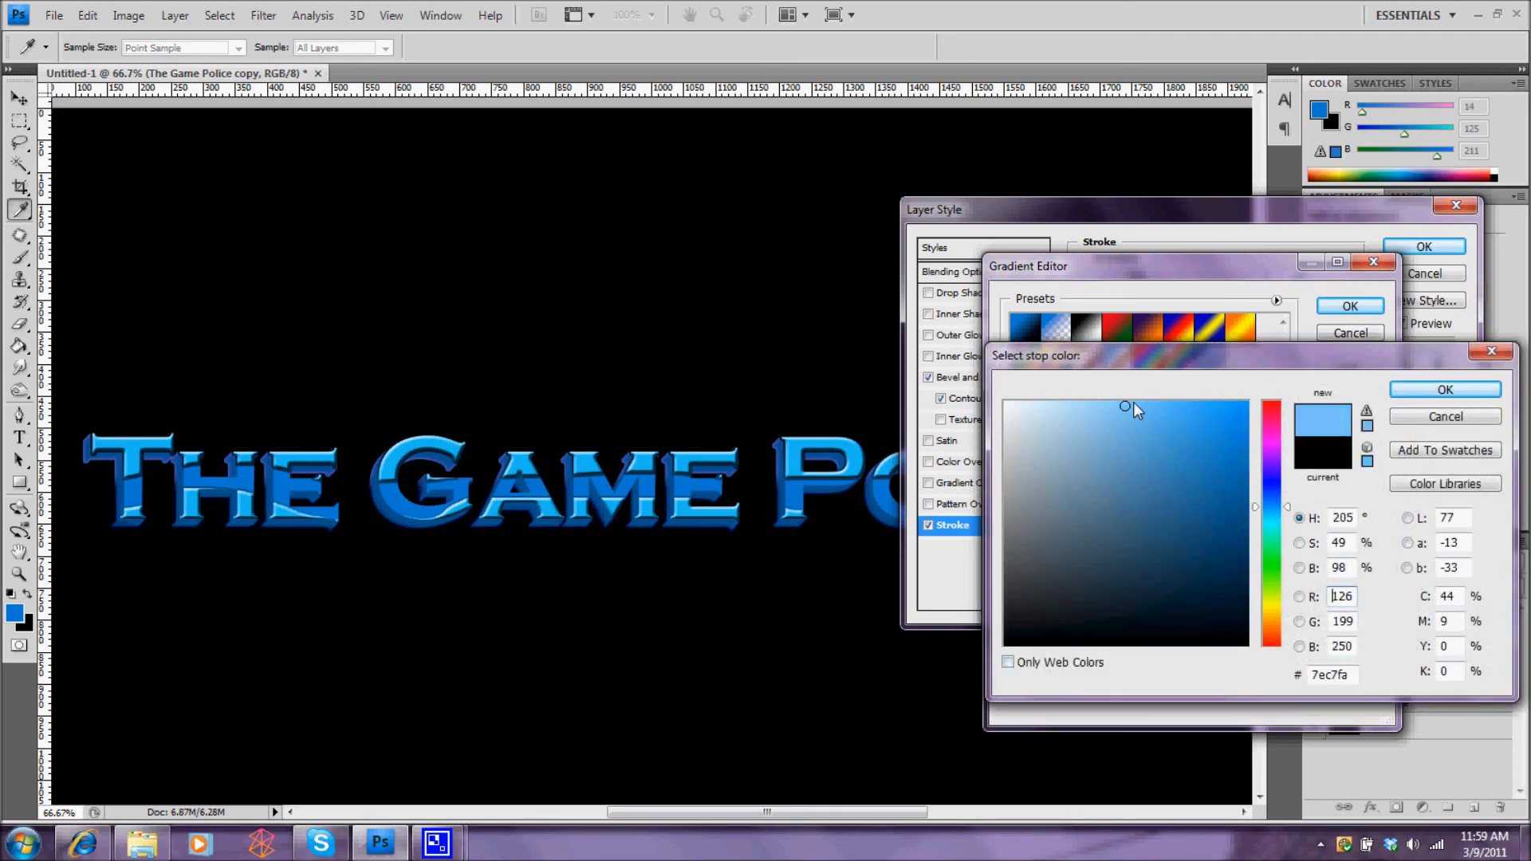
pyautogui.click(1424, 393)
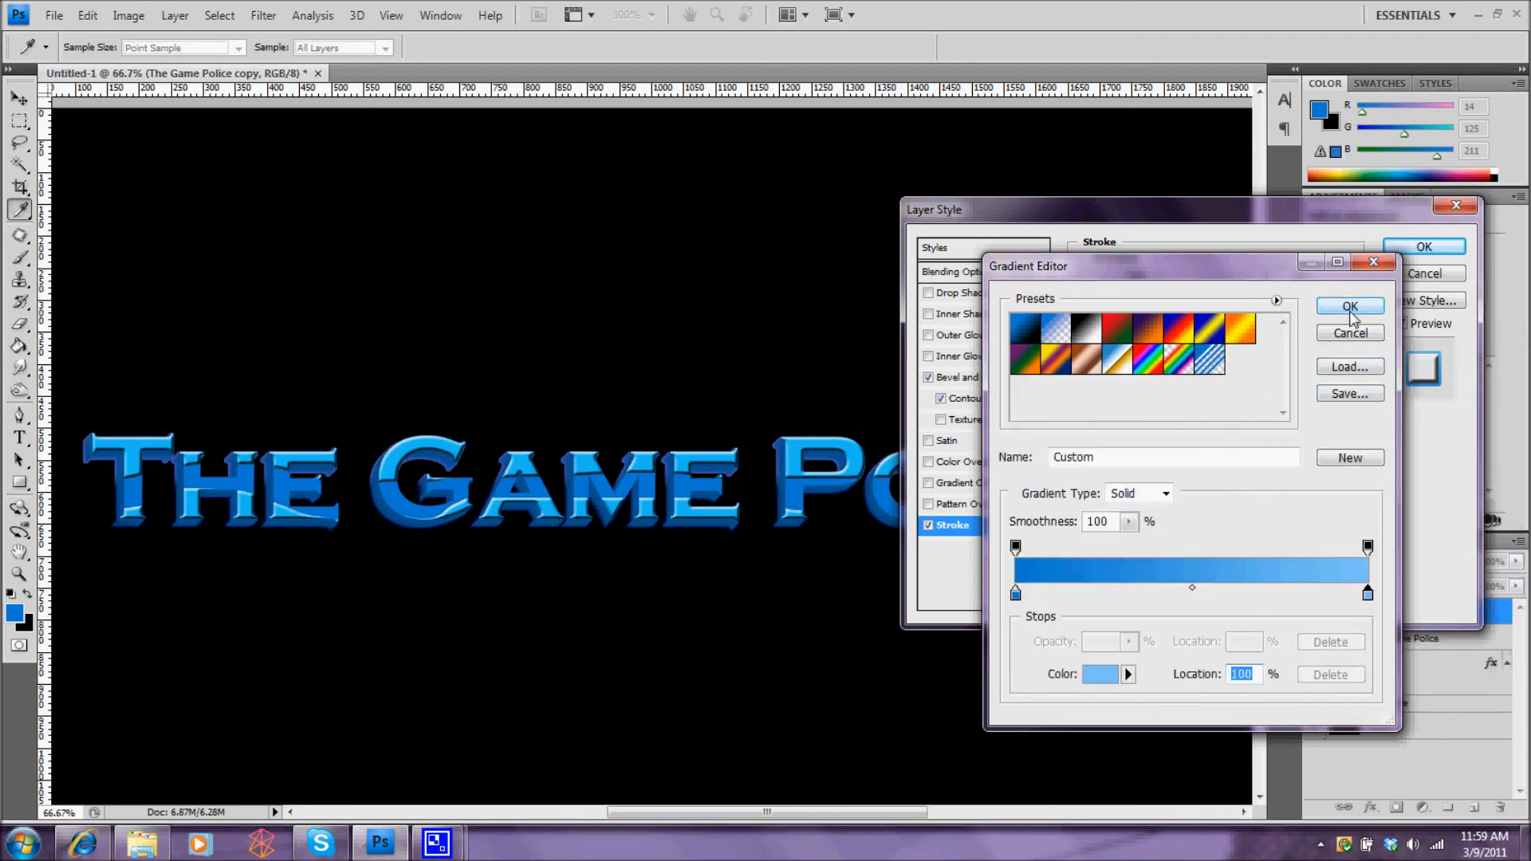
pyautogui.click(1349, 306)
pyautogui.click(1422, 248)
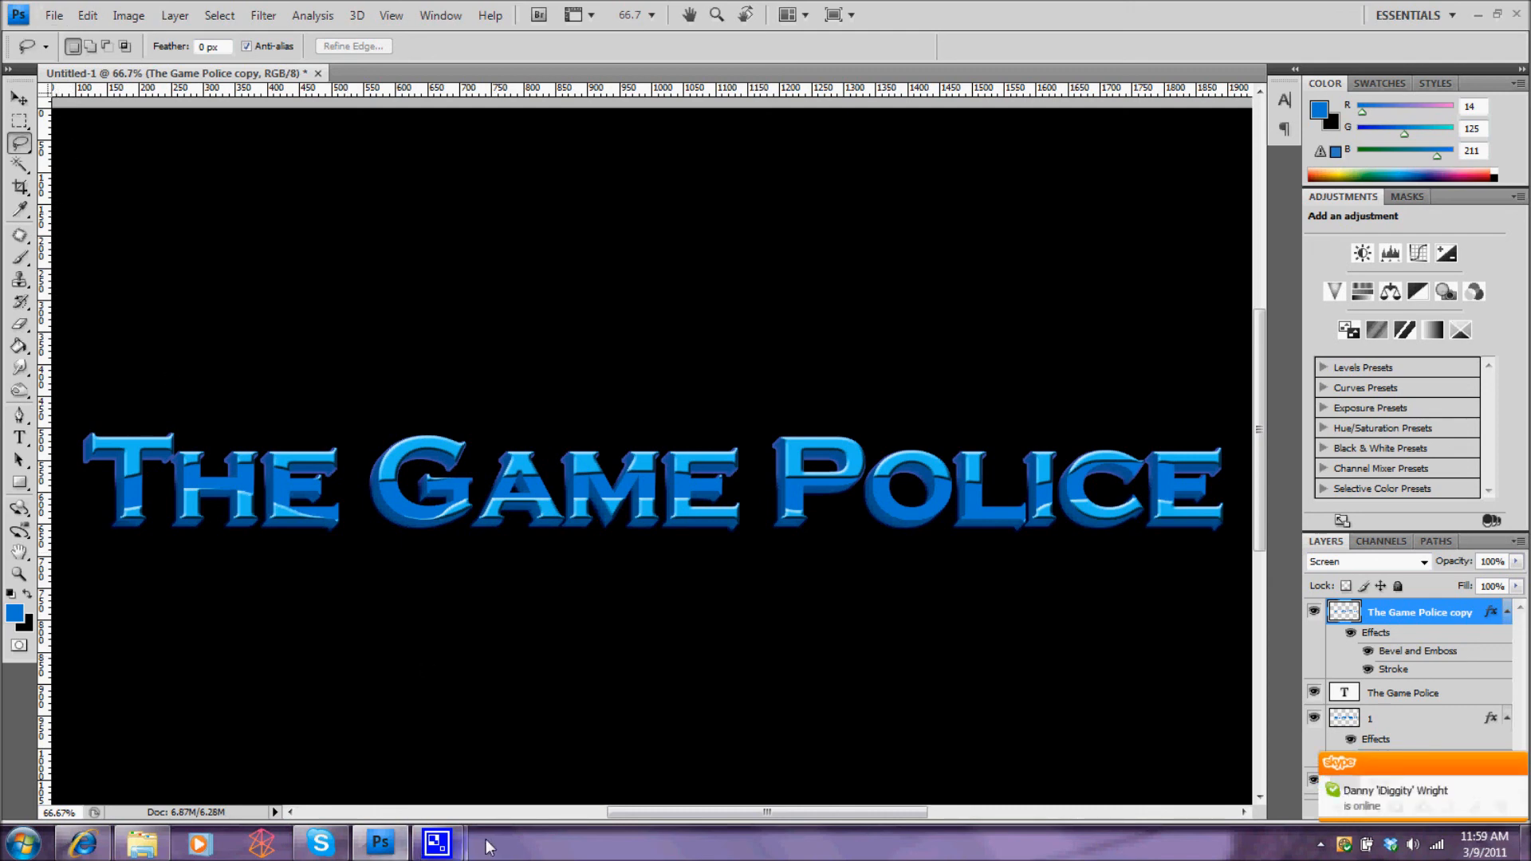
pyautogui.moveTo(453, 843)
pyautogui.moveTo(360, 753)
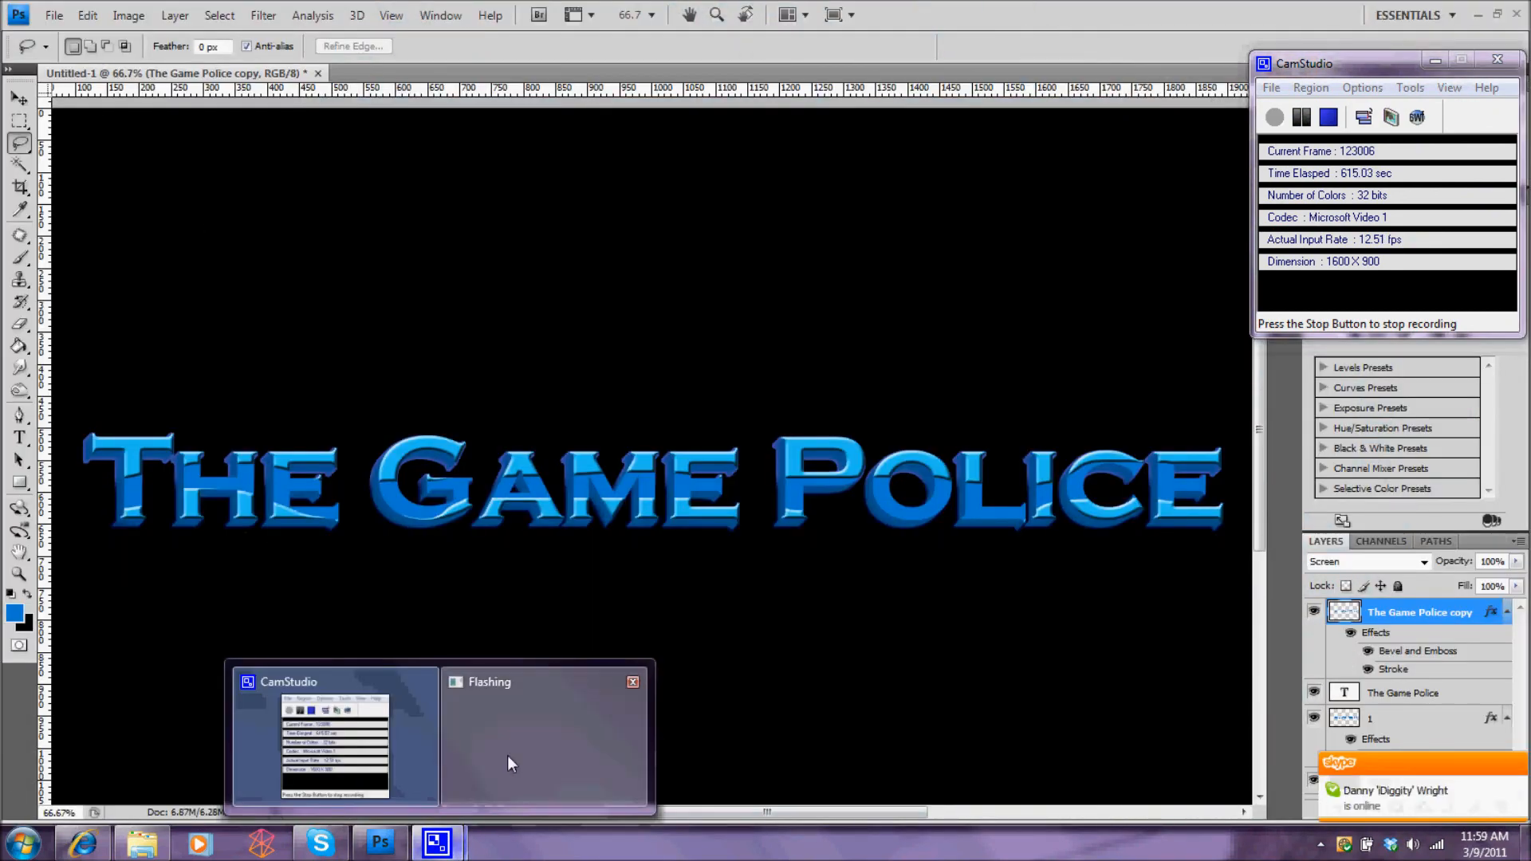
pyautogui.click(508, 757)
pyautogui.moveTo(437, 845)
pyautogui.click(347, 727)
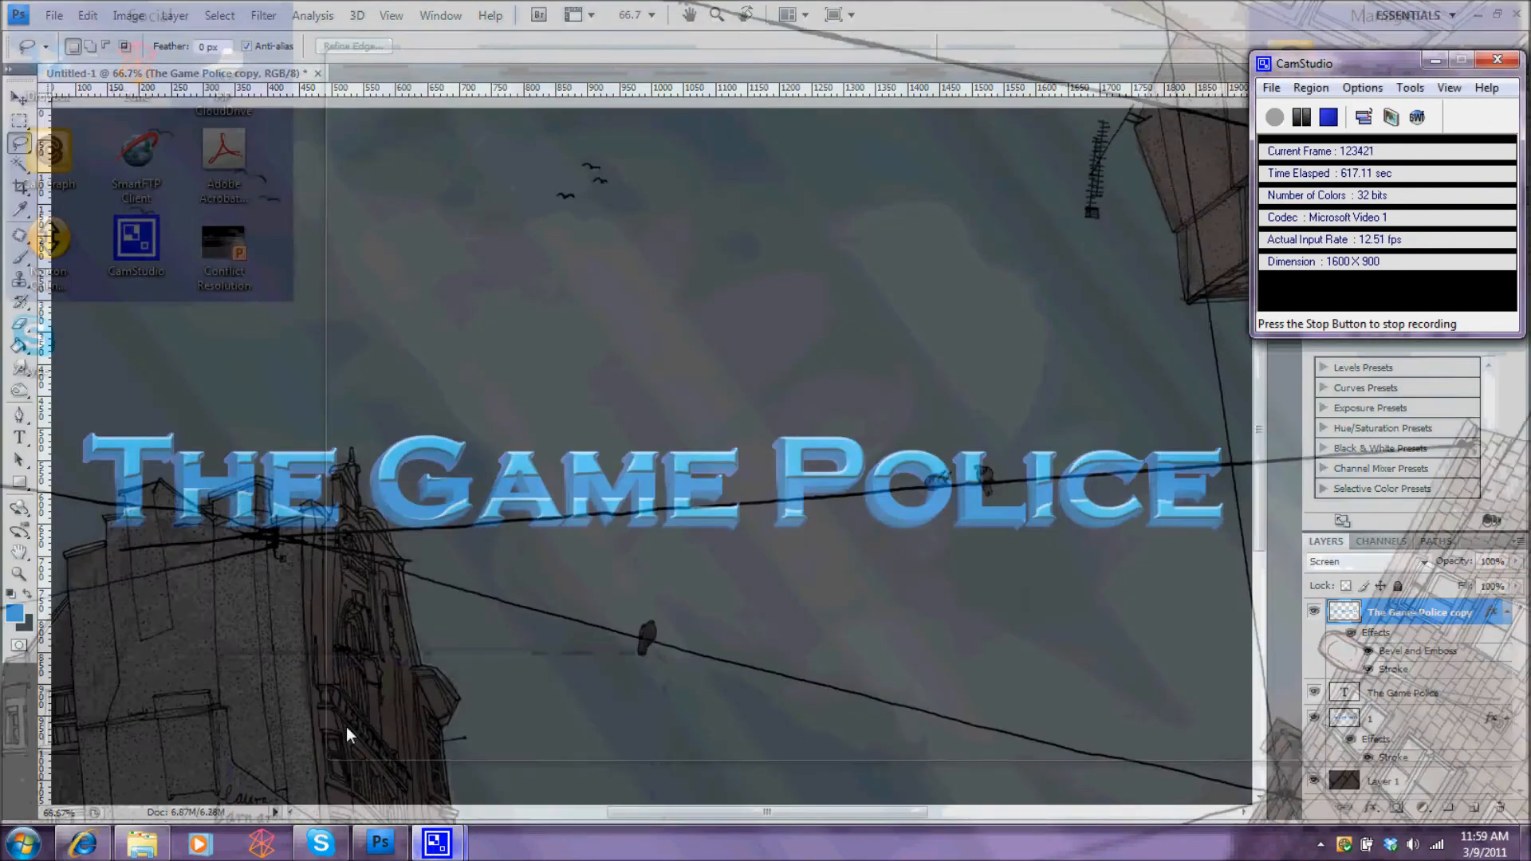
pyautogui.click(1476, 11)
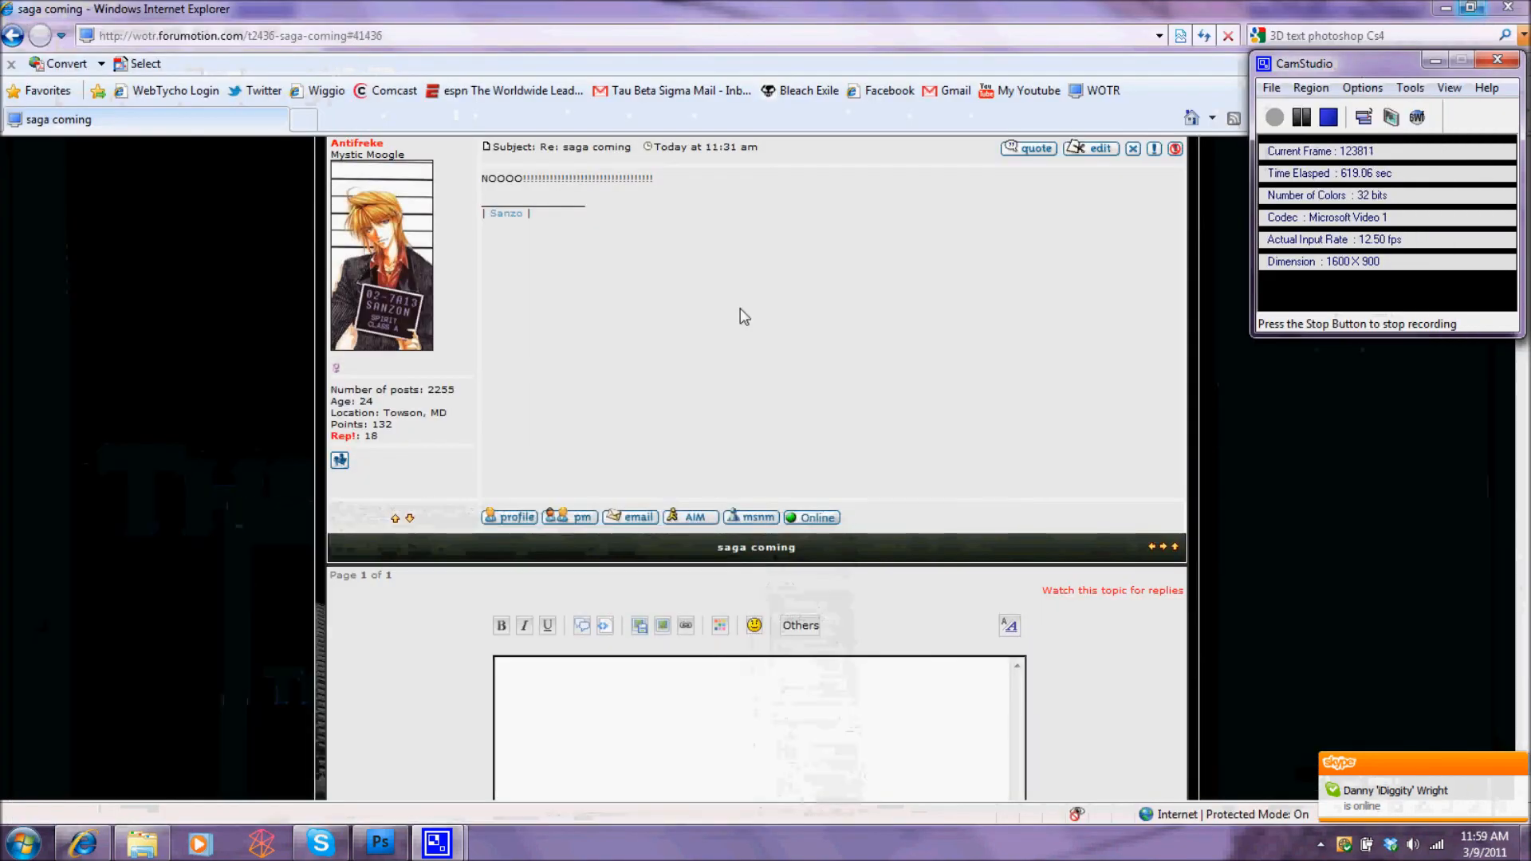